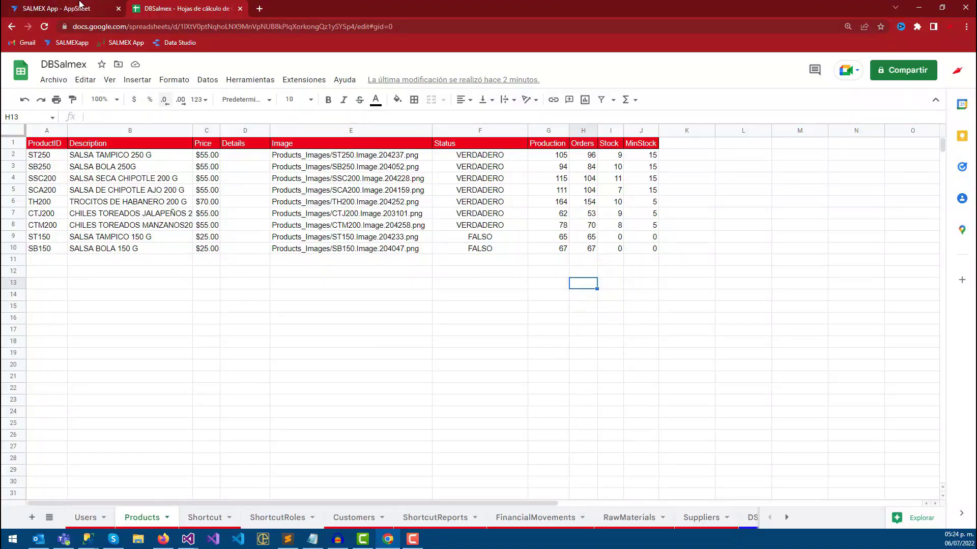
# Step: Open Pedidos in the app preview and start a new order
pyautogui.click(85, 9)
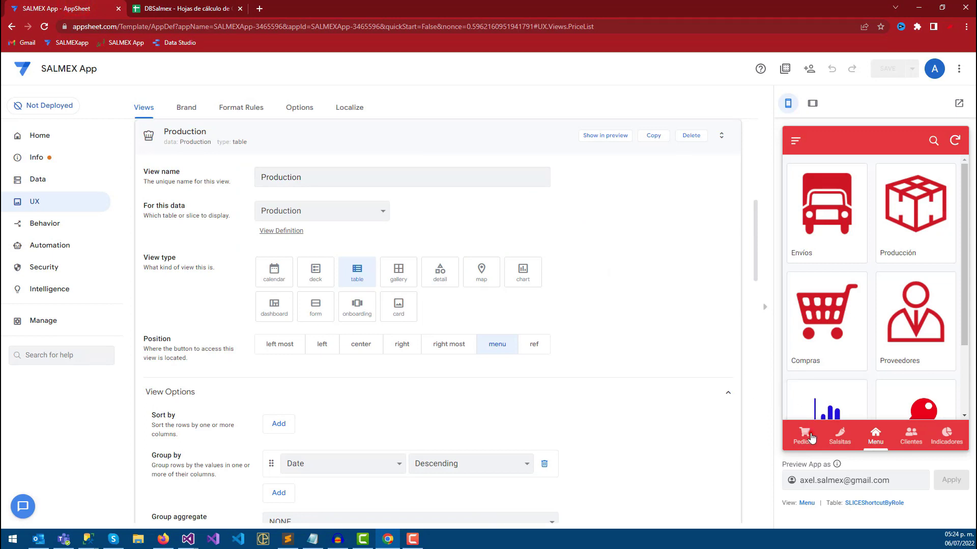
pyautogui.click(805, 434)
pyautogui.click(930, 398)
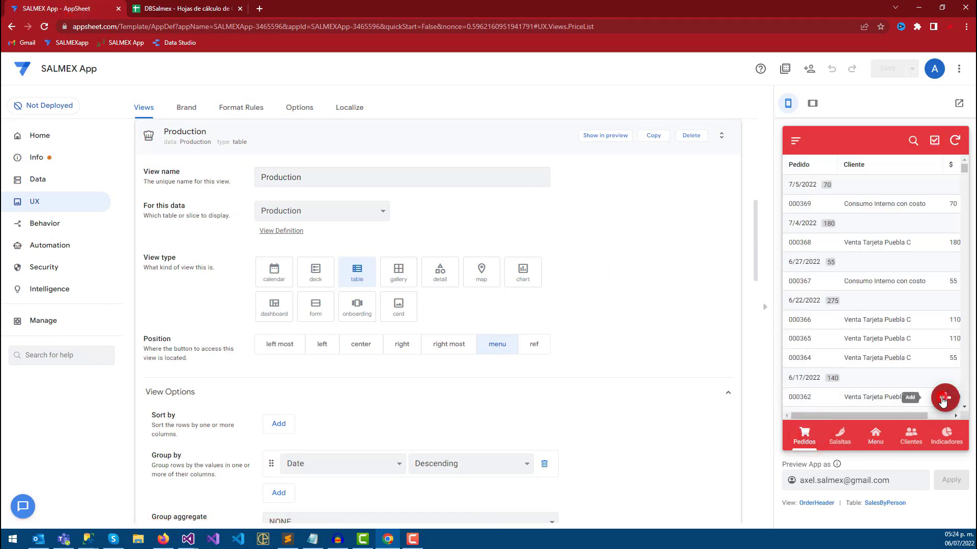
pyautogui.scroll(-2, 868, 367)
# Step: Add an order item for CHILES TOREADOS JALAPEÑOS 200 G and check that its price fills in as 55
pyautogui.click(870, 345)
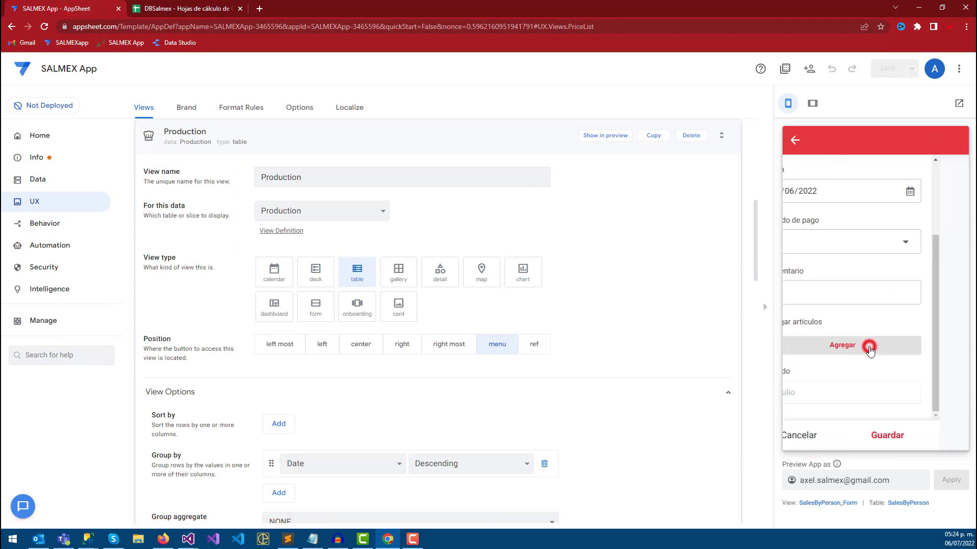
pyautogui.click(820, 200)
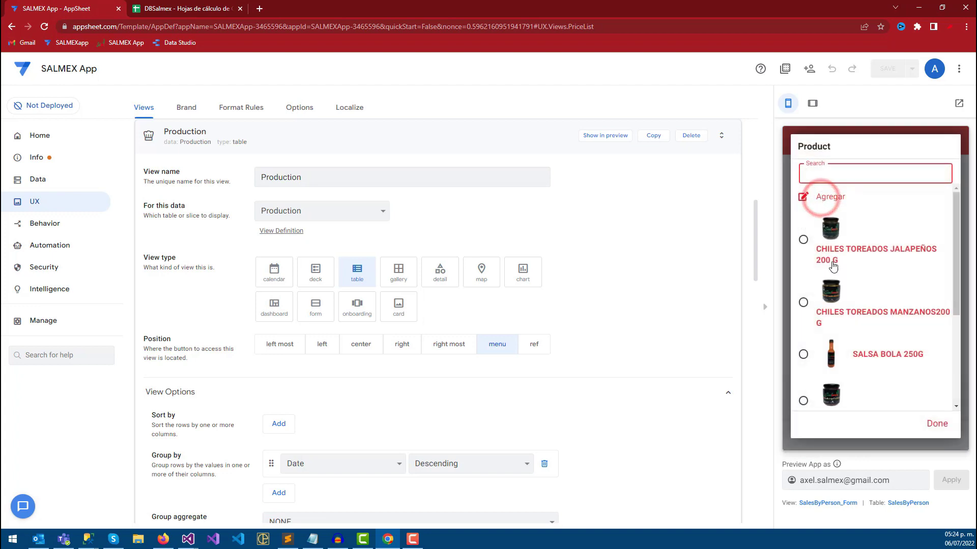
pyautogui.click(804, 240)
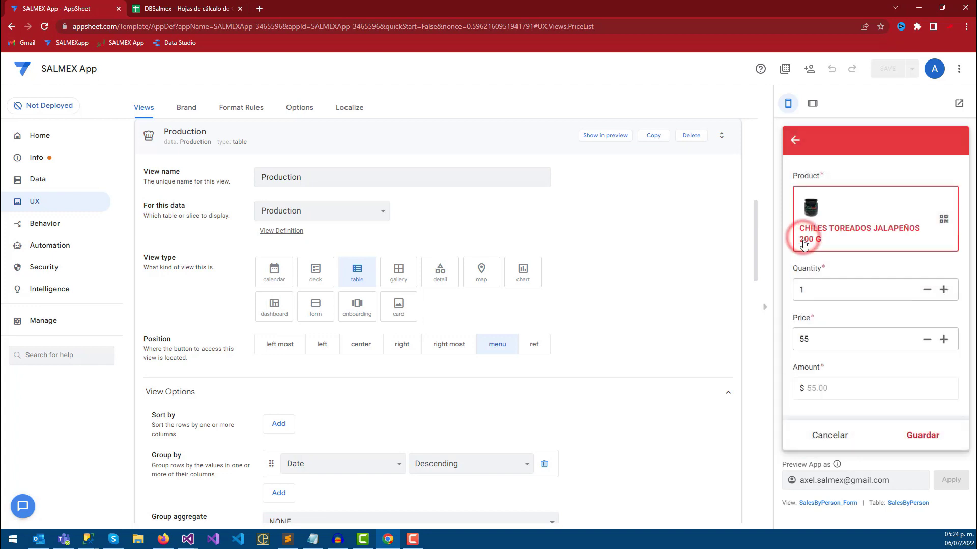
pyautogui.click(813, 335)
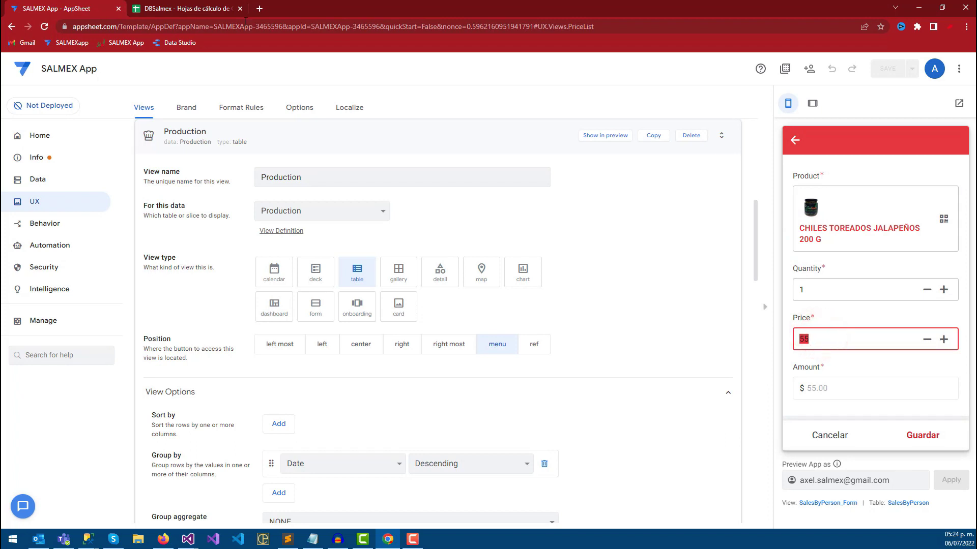
pyautogui.click(184, 9)
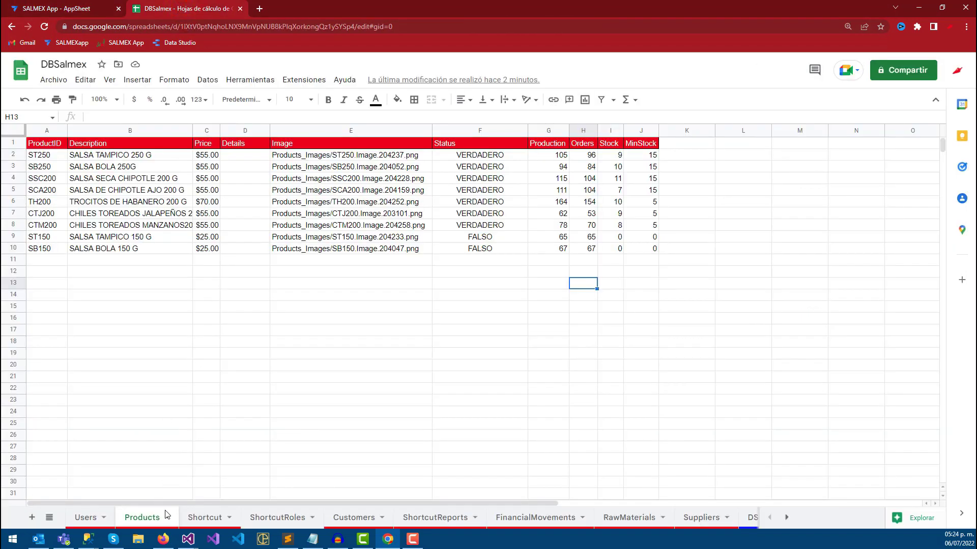
# Step: Select the Price values C2:C10 on the Products sheet to compare them with the app's price
pyautogui.moveTo(206, 143); pyautogui.dragTo(205, 248)
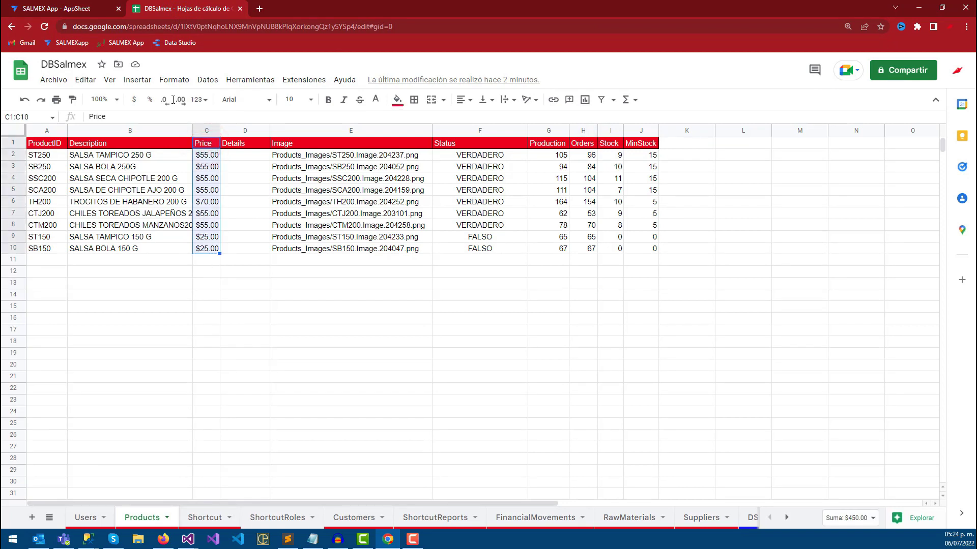
pyautogui.click(76, 9)
pyautogui.click(168, 9)
pyautogui.click(146, 178)
pyautogui.moveTo(206, 154); pyautogui.dragTo(206, 252)
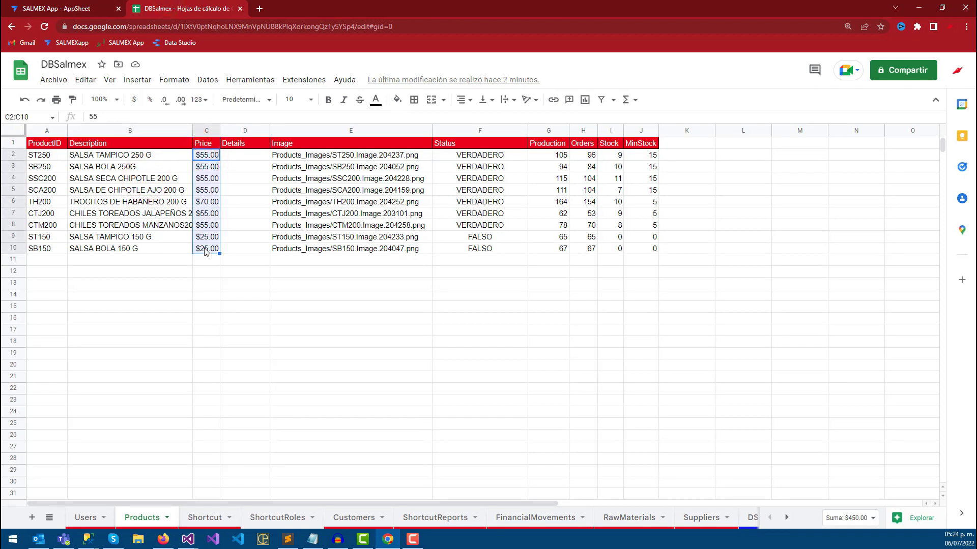
pyautogui.click(86, 7)
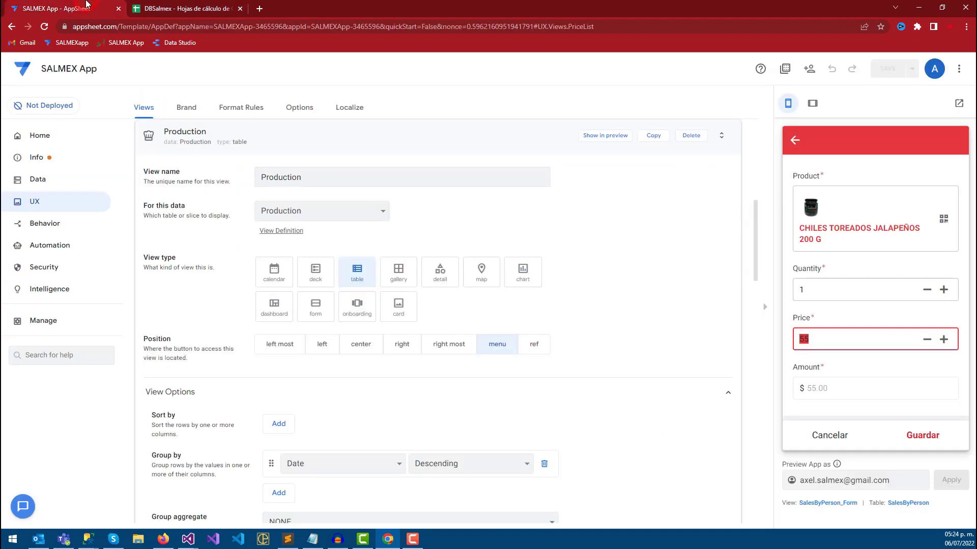
pyautogui.click(235, 122)
pyautogui.click(166, 8)
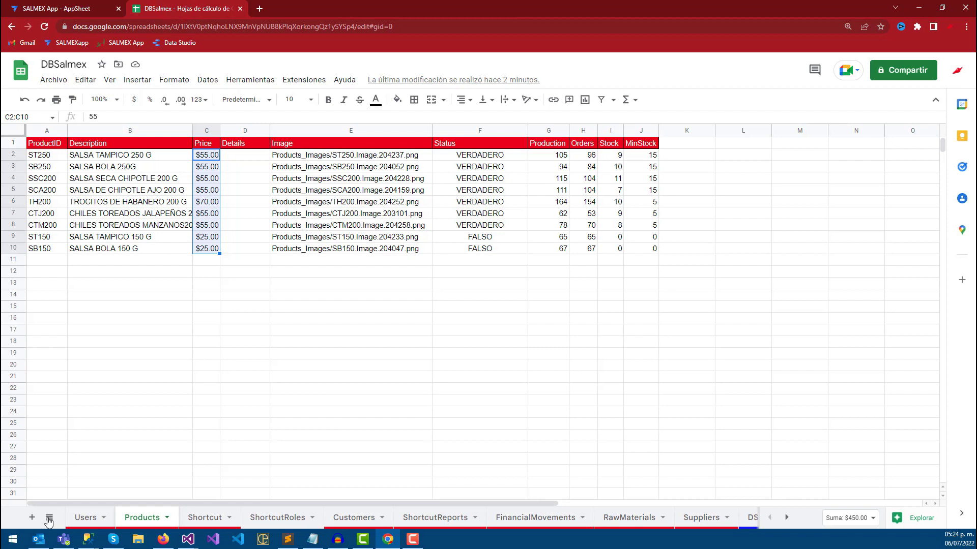
# Step: Add a new sheet named ProductPrices and colour its tab red
pyautogui.click(29, 519)
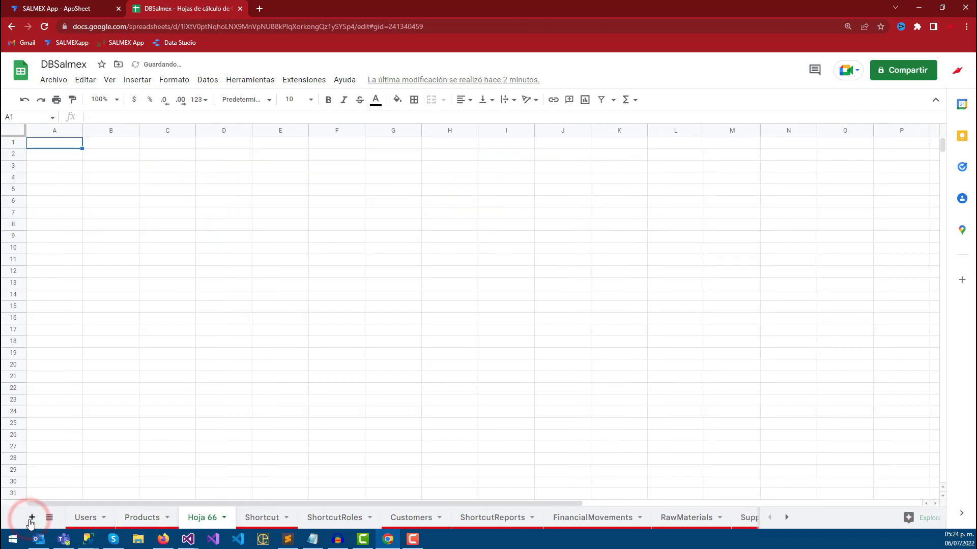
pyautogui.rightClick(199, 524)
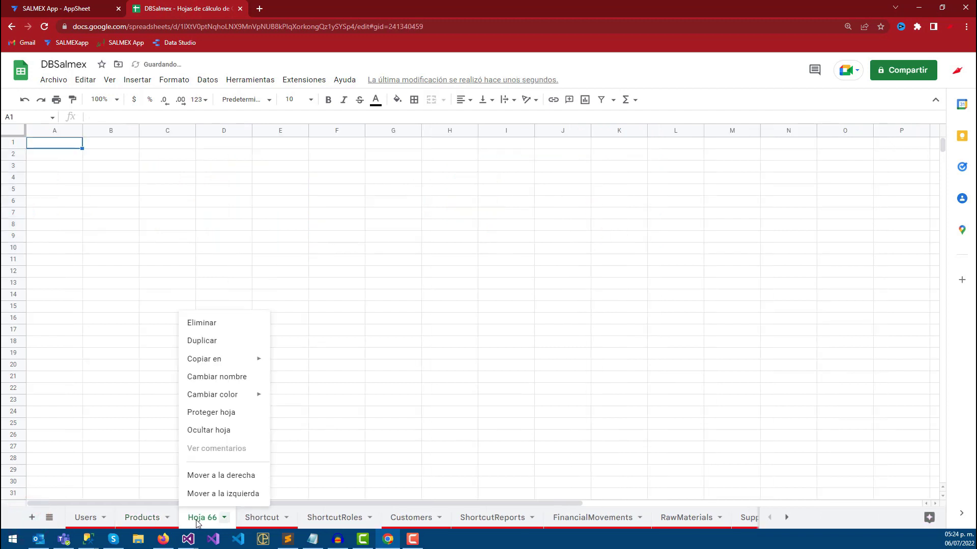
pyautogui.click(212, 377)
pyautogui.write('ProductPrices')
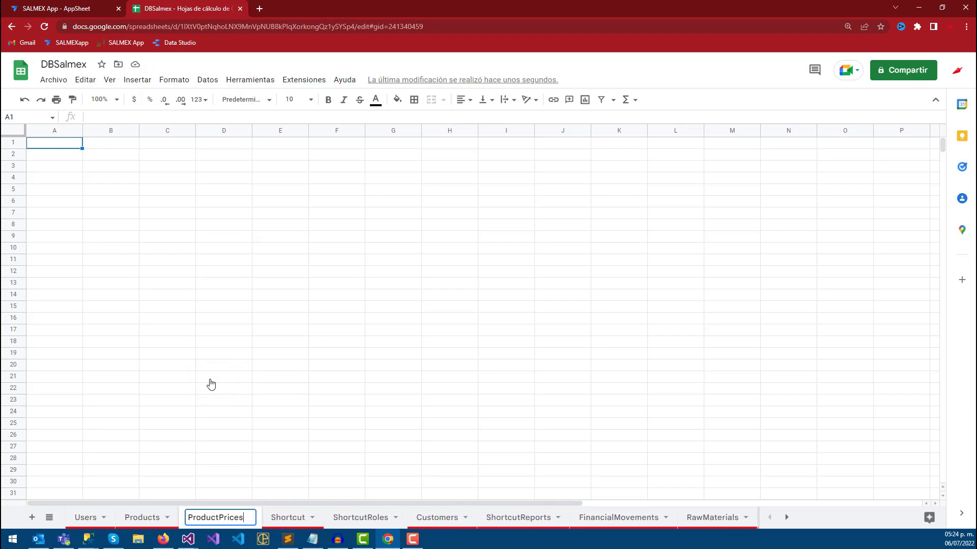
pyautogui.click(209, 380)
pyautogui.rightClick(214, 518)
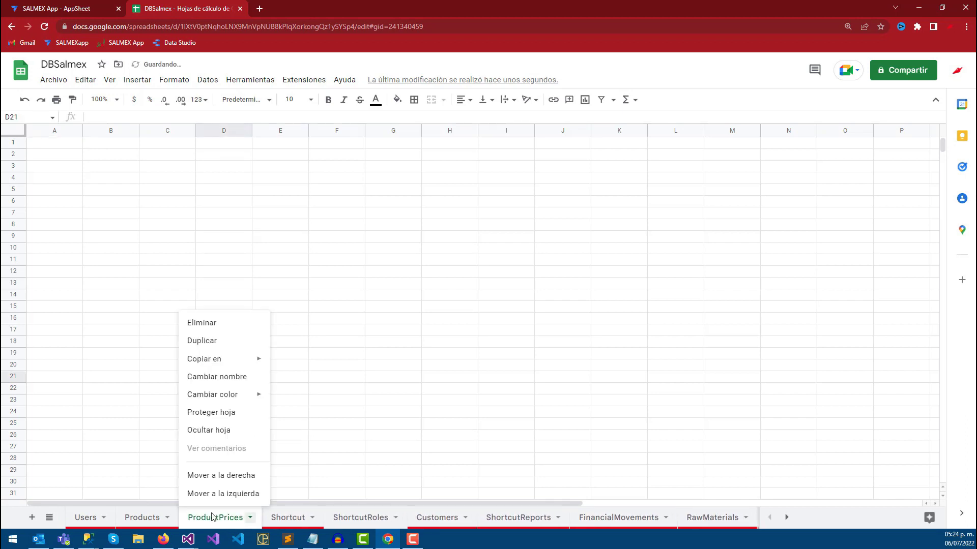
pyautogui.moveTo(212, 395)
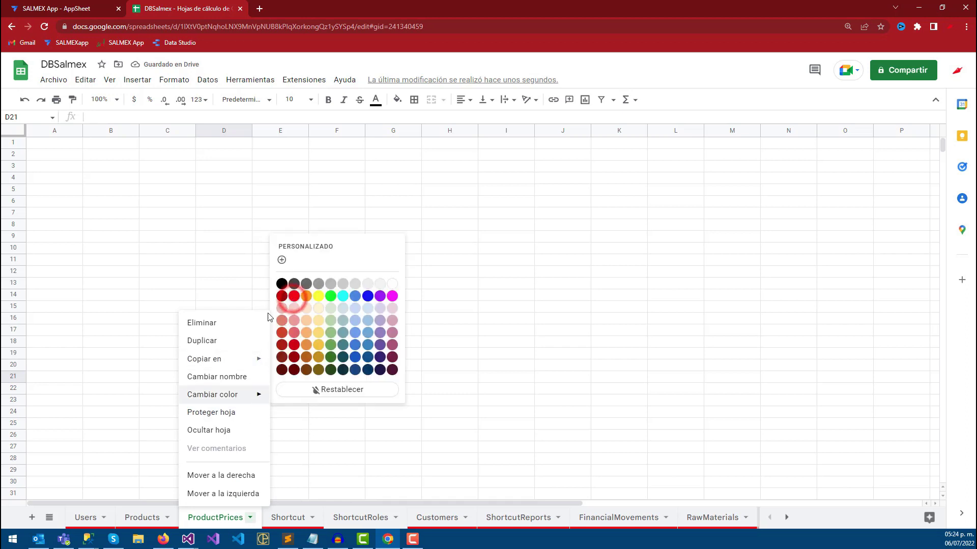
pyautogui.click(293, 302)
pyautogui.click(204, 306)
# Step: Paste the red ProductID and Description headers from Products into ProductPrices A1, then edit A1
pyautogui.click(133, 516)
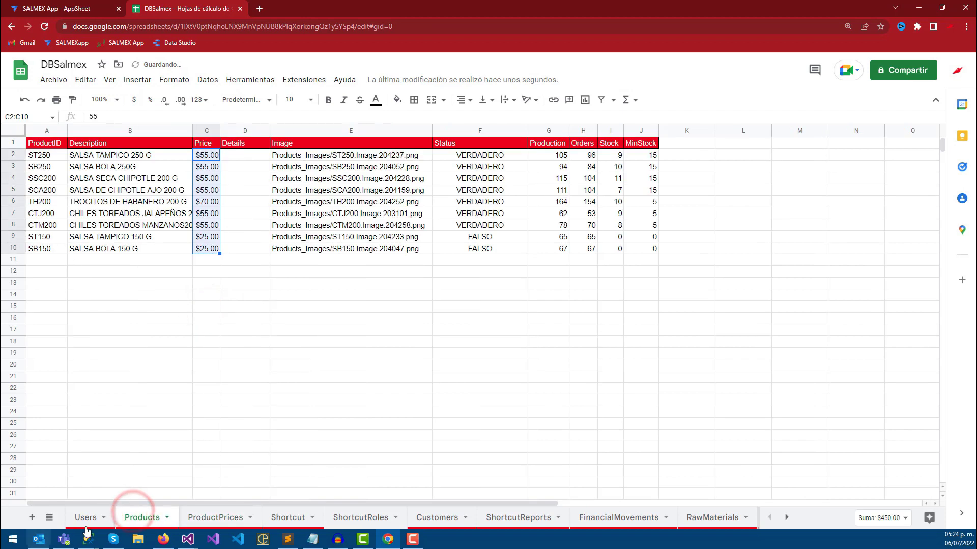
pyautogui.moveTo(55, 147); pyautogui.dragTo(96, 144)
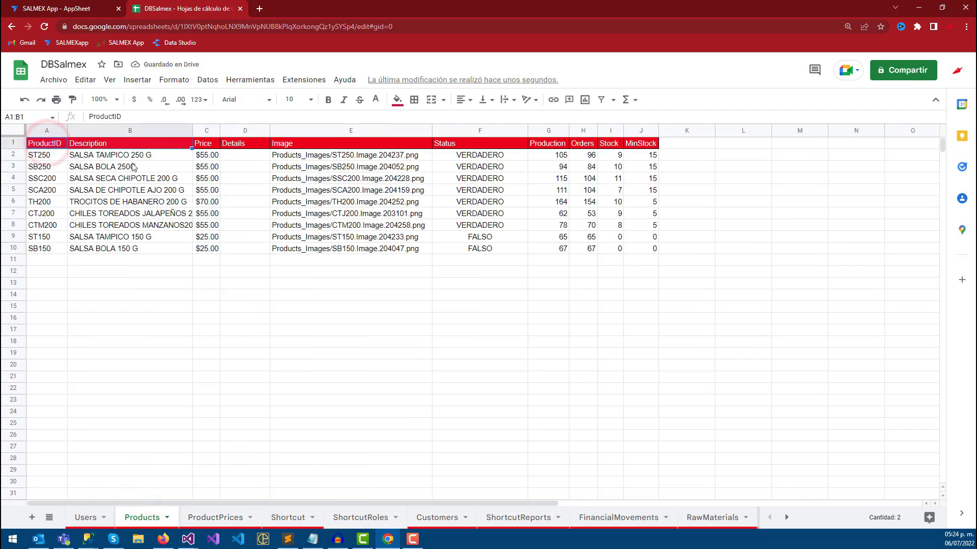
pyautogui.click(227, 518)
pyautogui.click(48, 144)
pyautogui.write('ProductID\tDescription')
pyautogui.doubleClick(51, 144)
pyautogui.moveTo(53, 143); pyautogui.dragTo(19, 144)
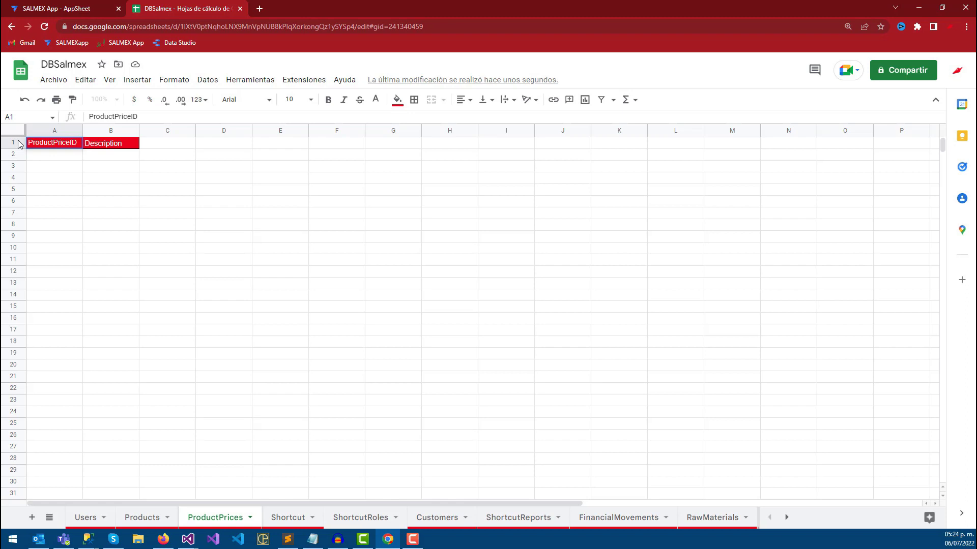
# Step: Fill the header row with ProductID, ProductQtyMin, ProductQtyMax and ProductPrice after ProductPriceID
pyautogui.click(149, 162)
pyautogui.click(105, 142)
pyautogui.write('ProductID')
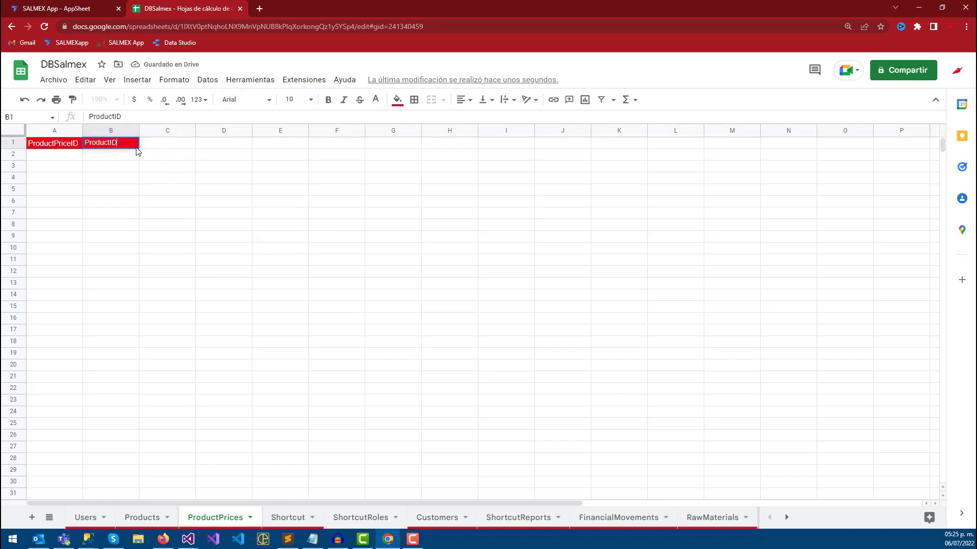
pyautogui.press('Tab')
pyautogui.write('ProductQtyMin')
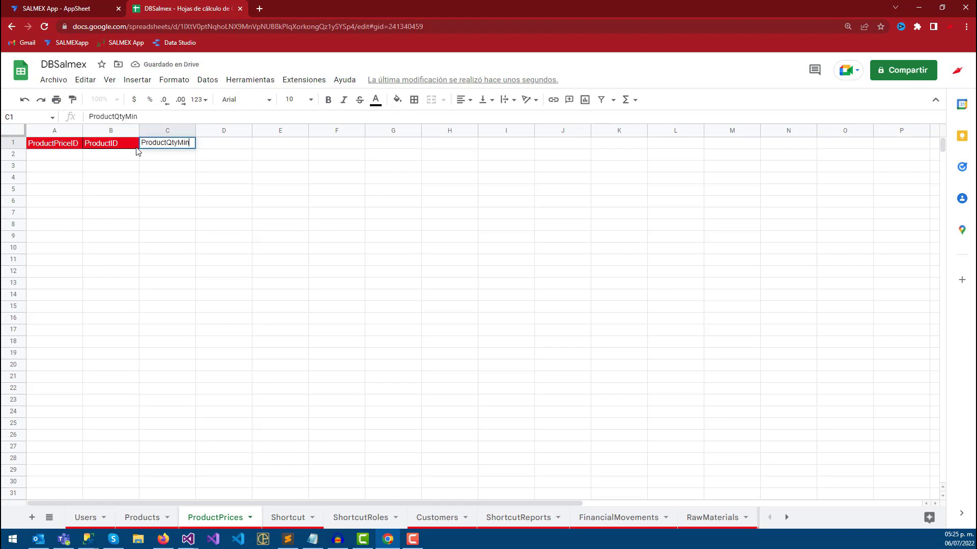
pyautogui.press('Tab')
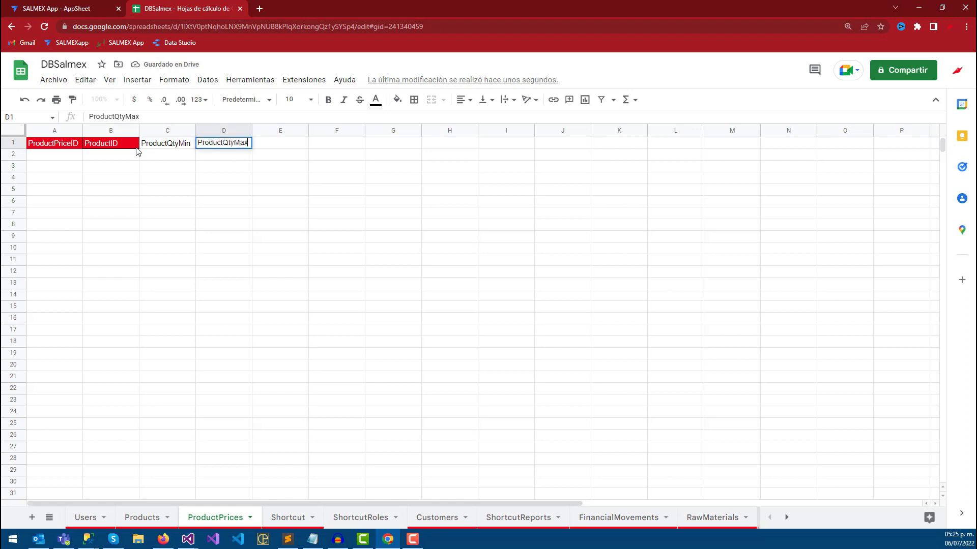
pyautogui.press('Tab')
pyautogui.write('ProductPrice')
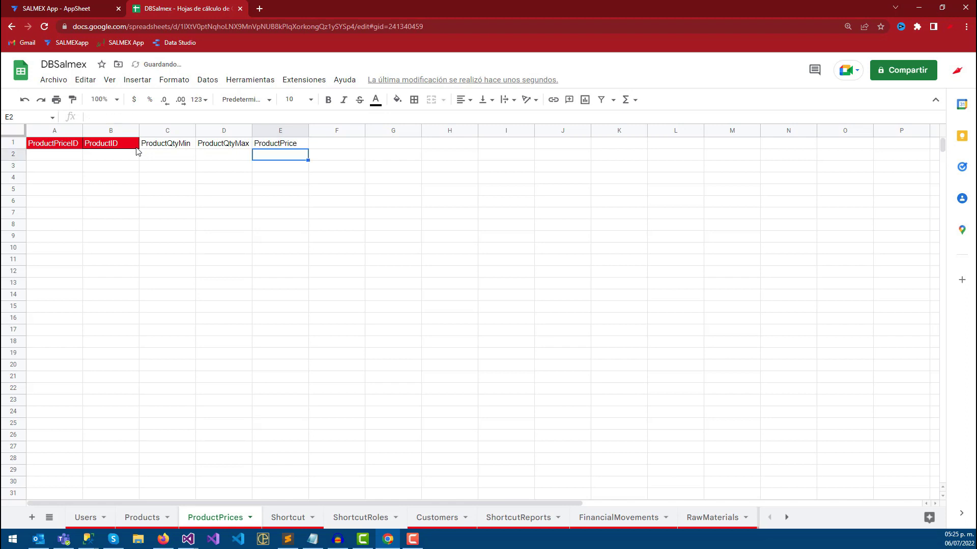
# Step: Give headers C1:E1 the same red style as the ProductID header
pyautogui.click(132, 145)
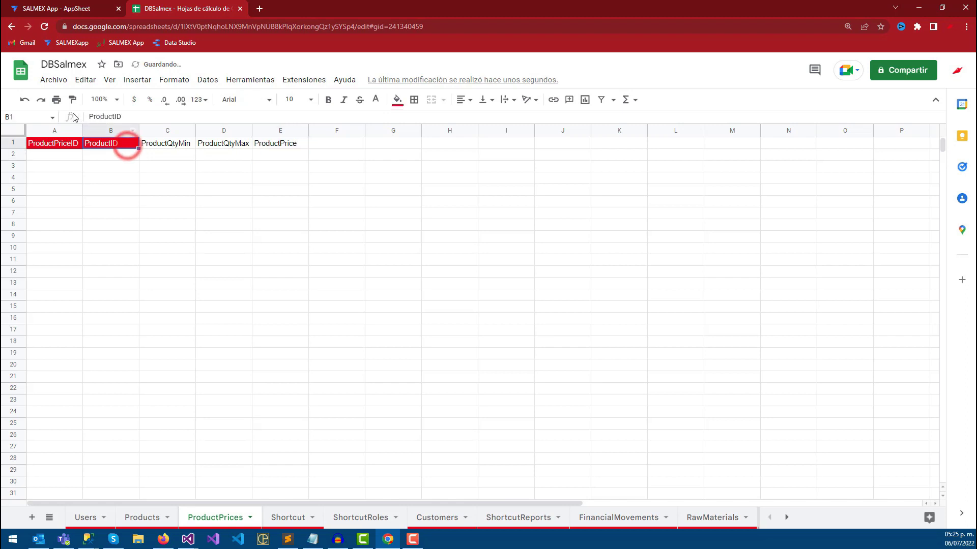
pyautogui.moveTo(159, 144); pyautogui.dragTo(280, 143)
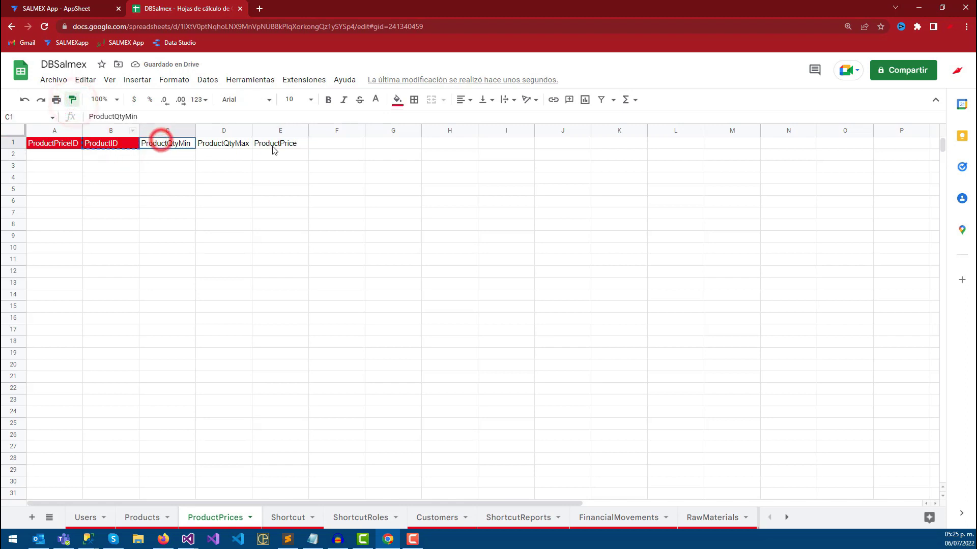
pyautogui.click(271, 179)
pyautogui.moveTo(158, 145); pyautogui.dragTo(270, 146)
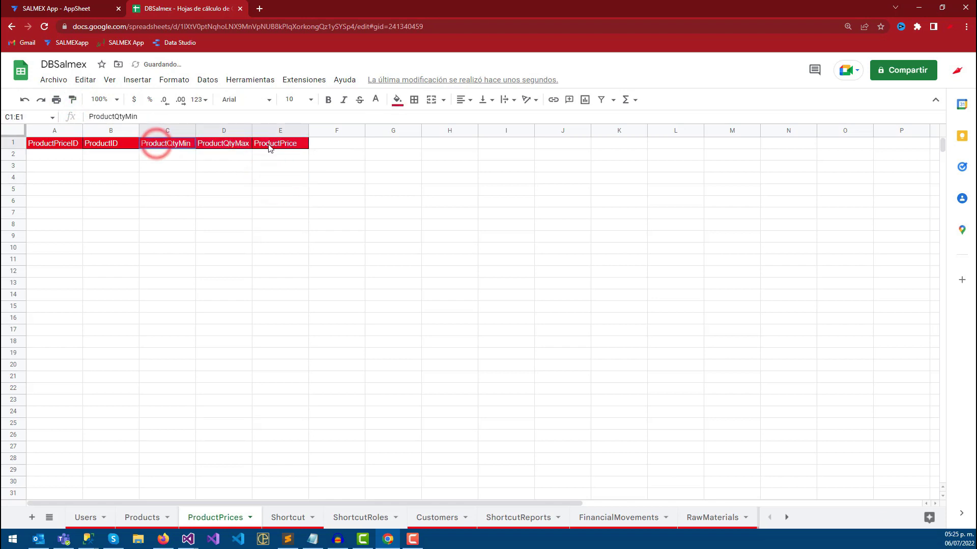
# Step: Enter sample price tiers: ST250 for quantities 1–10 at price 55, then a tier for 11–15
pyautogui.click(116, 154)
pyautogui.write('ST250')
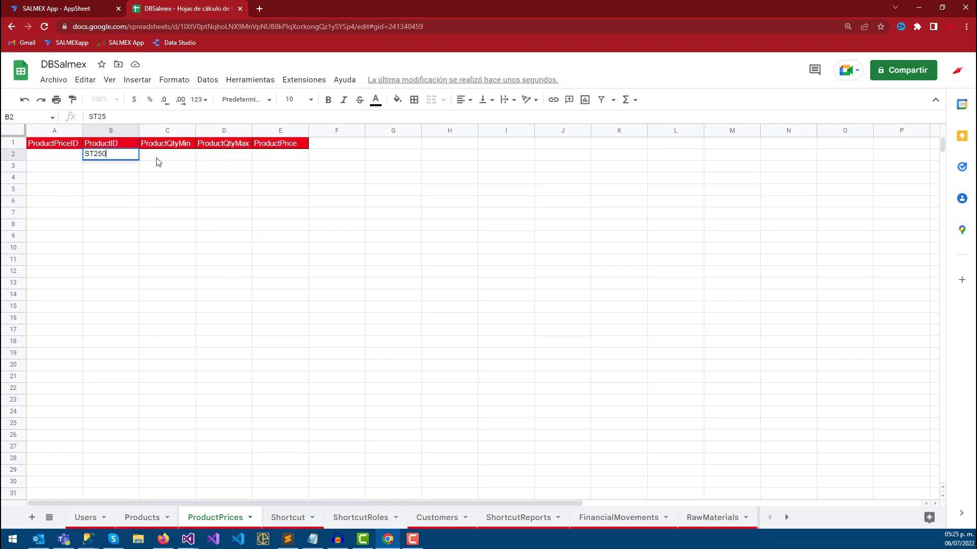
pyautogui.click(157, 159)
pyautogui.press('Tab')
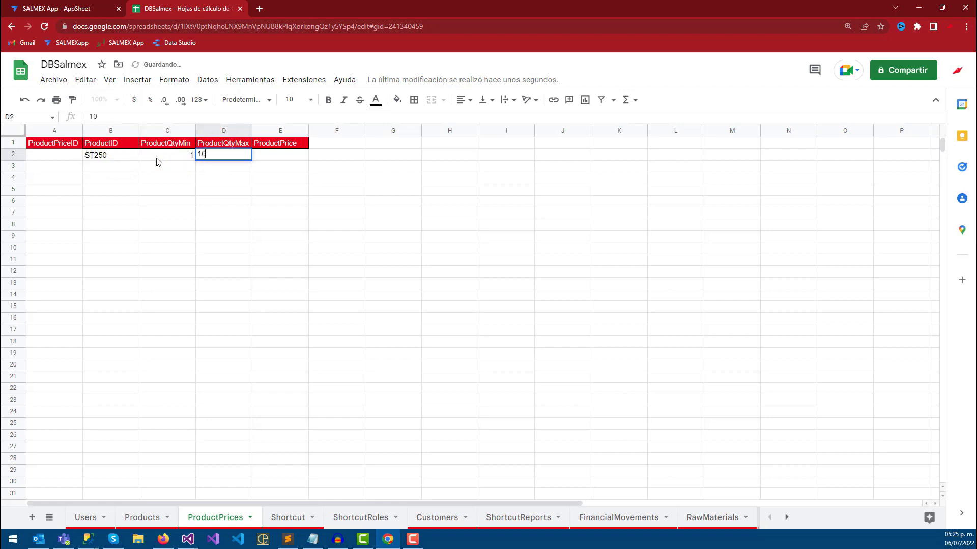
pyautogui.press('Tab')
pyautogui.press('Return')
pyautogui.click(121, 166)
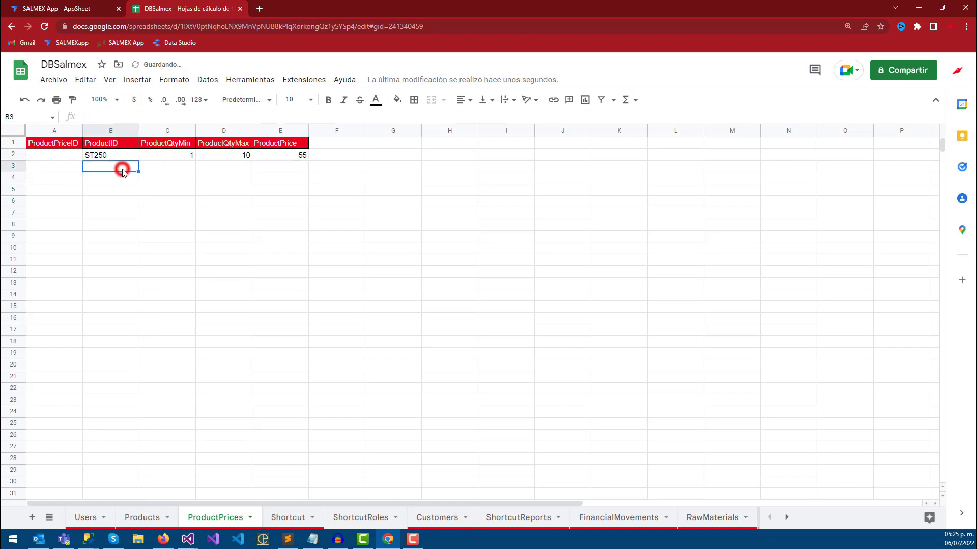
pyautogui.click(182, 171)
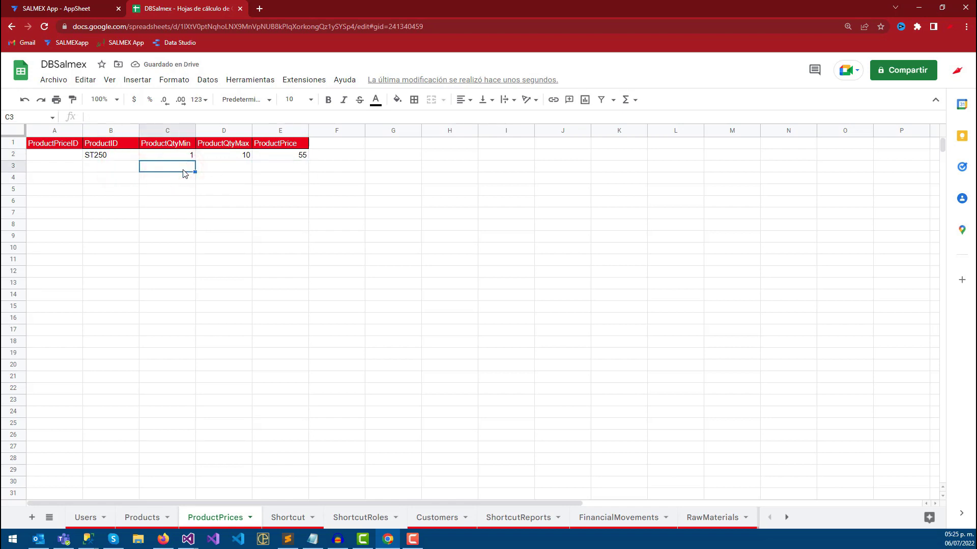
pyautogui.write('11')
pyautogui.press('Tab')
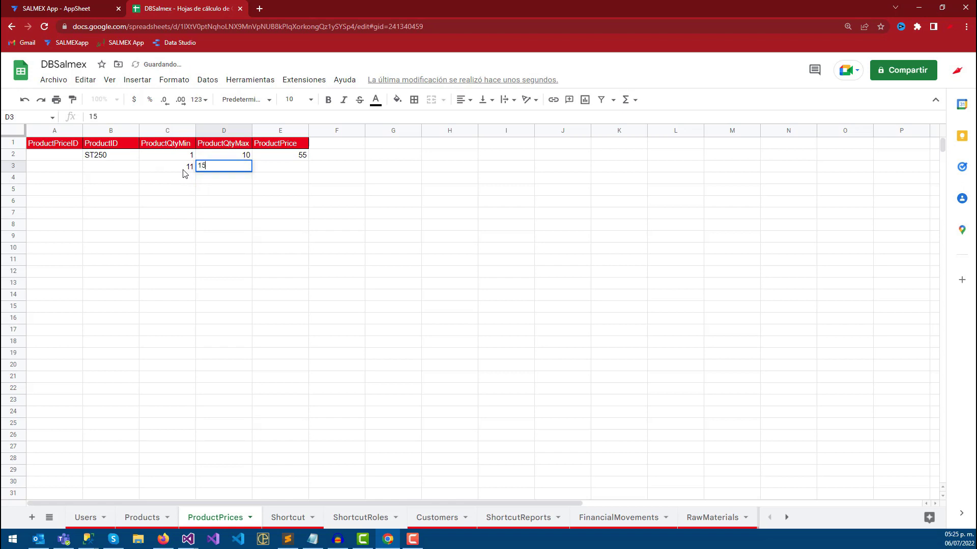
pyautogui.press('Tab')
pyautogui.write('50')
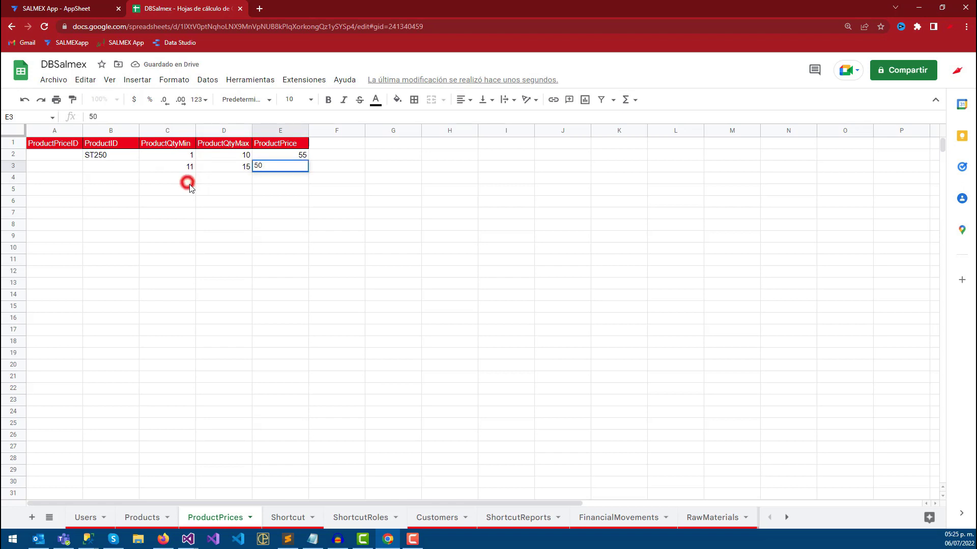
# Step: Clear the two sample price rows so only the headers remain
pyautogui.click(189, 189)
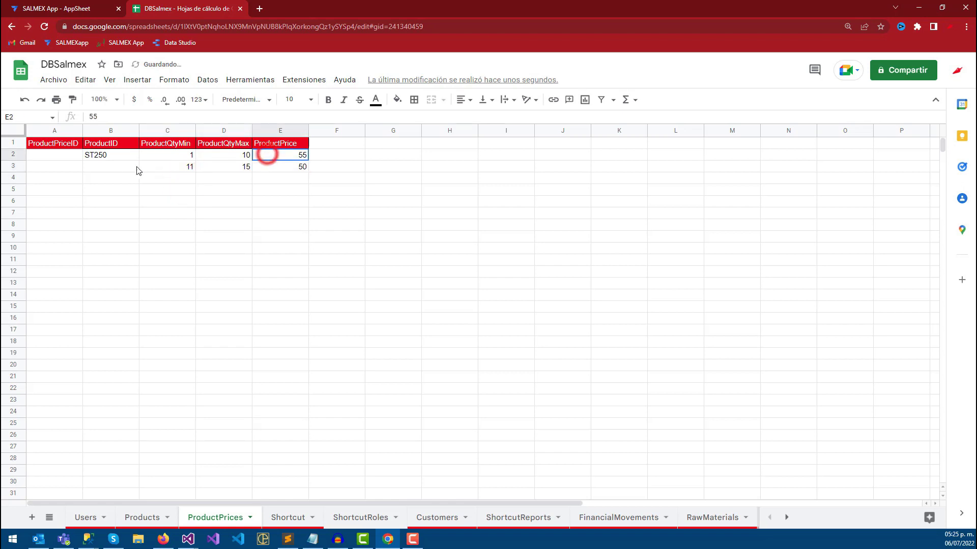
pyautogui.moveTo(262, 154); pyautogui.dragTo(66, 172)
pyautogui.press('Delete')
pyautogui.click(91, 196)
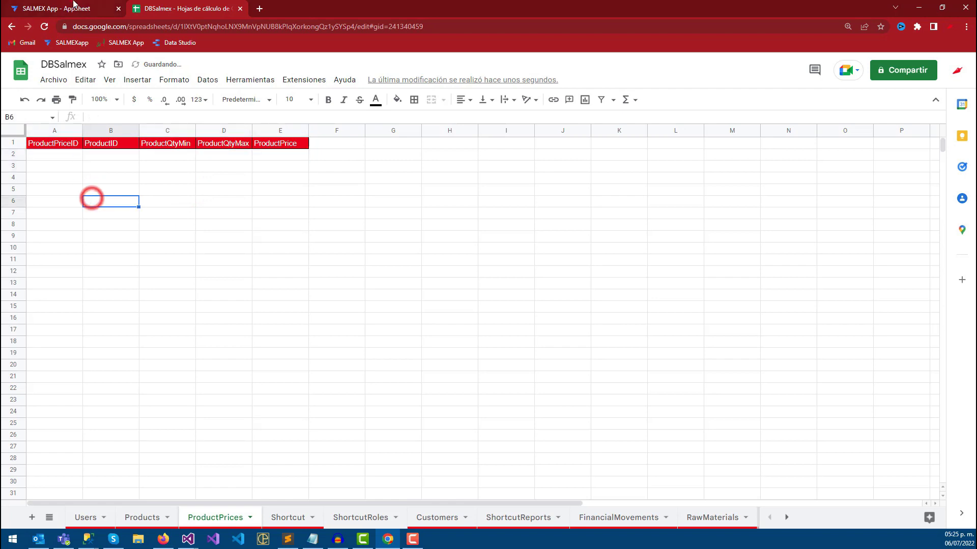
pyautogui.hotkey('ctrl', 'Tab')
pyautogui.click(49, 182)
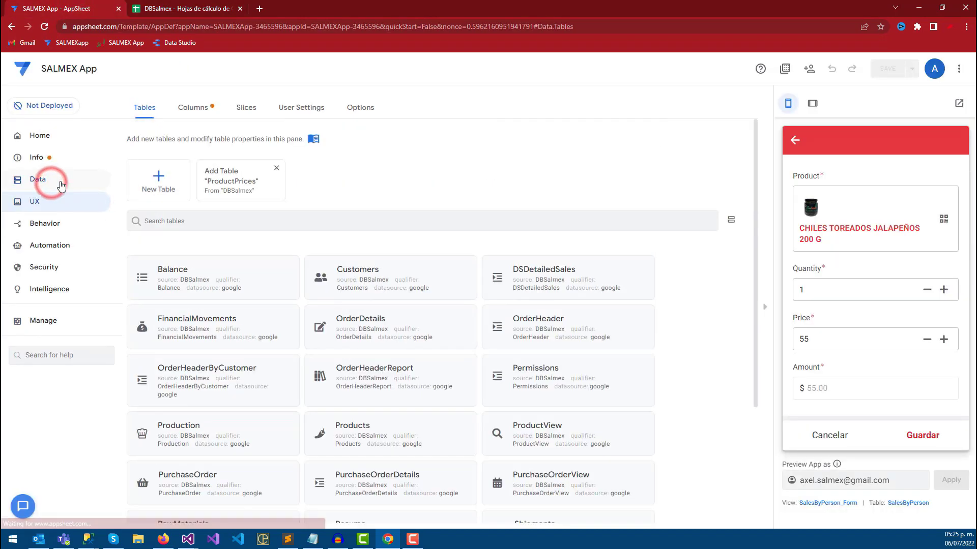
# Step: Add the suggested ProductPrices table from DBSalmex to the app's data
pyautogui.click(151, 187)
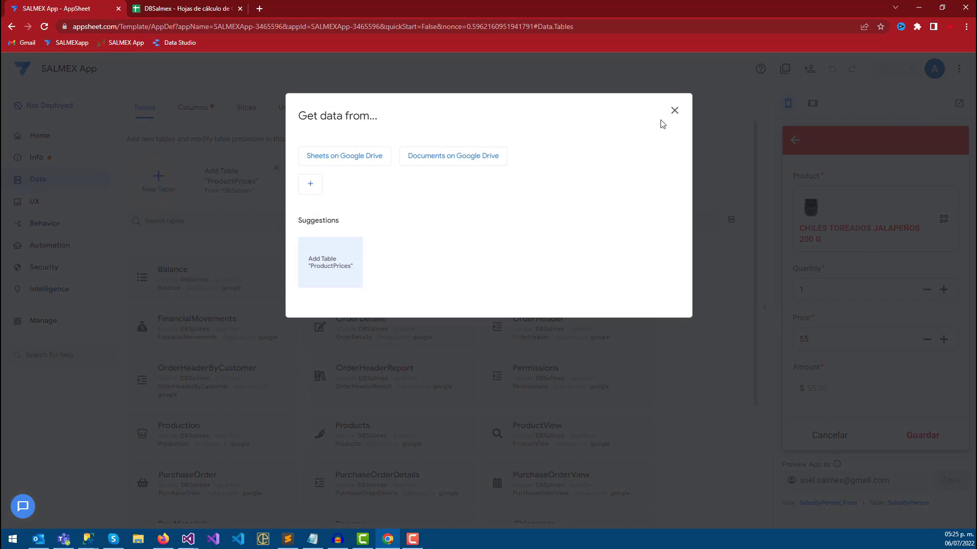
pyautogui.click(675, 110)
pyautogui.click(276, 179)
pyautogui.click(242, 186)
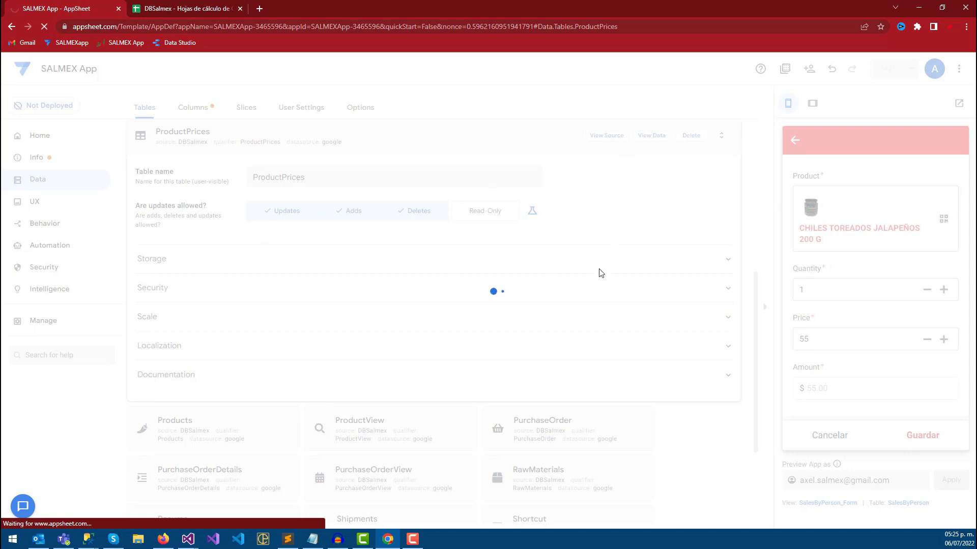
# Step: Check the ProductID and ProductQtyMin headers on the ProductPrices sheet
pyautogui.click(196, 5)
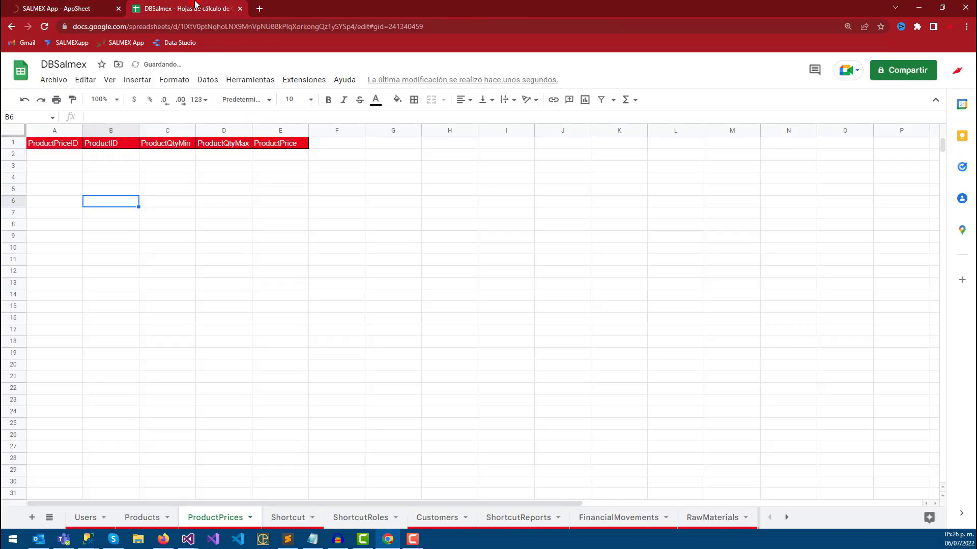
pyautogui.click(162, 145)
pyautogui.click(119, 146)
pyautogui.click(155, 131)
pyautogui.click(111, 145)
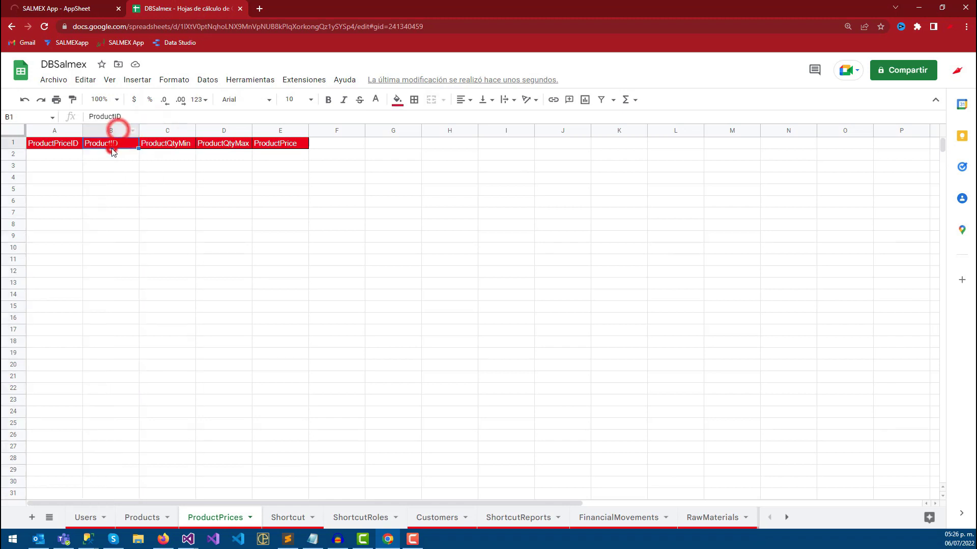
# Step: Compare cells C2 and C3 of ProductPrices with the new table in the editor
pyautogui.click(78, 6)
pyautogui.click(186, 7)
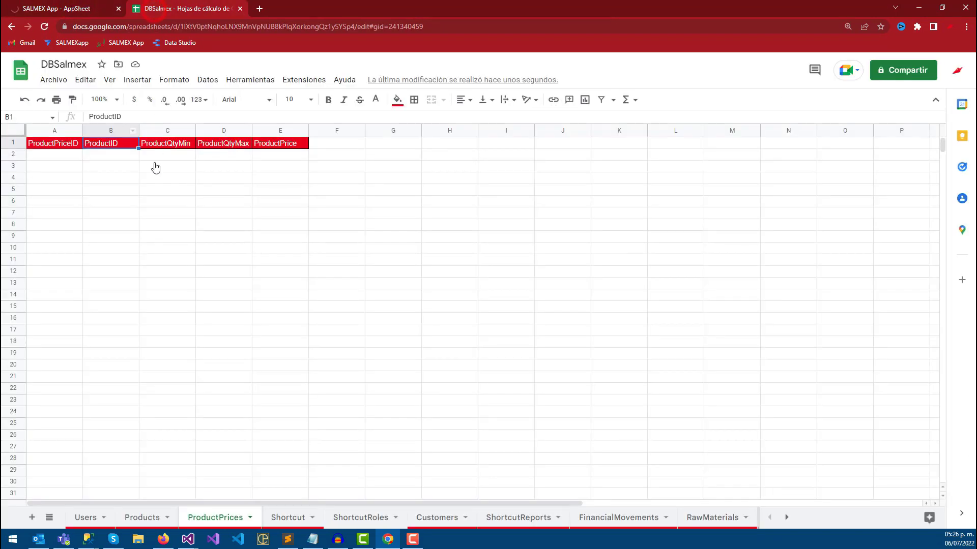
pyautogui.click(155, 163)
pyautogui.click(64, 6)
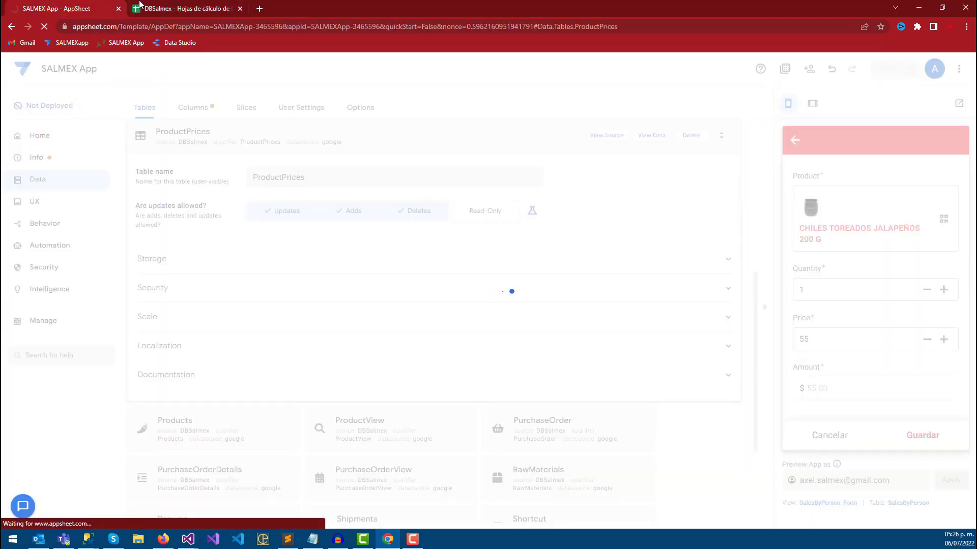
pyautogui.click(151, 6)
pyautogui.click(161, 156)
pyautogui.click(75, 6)
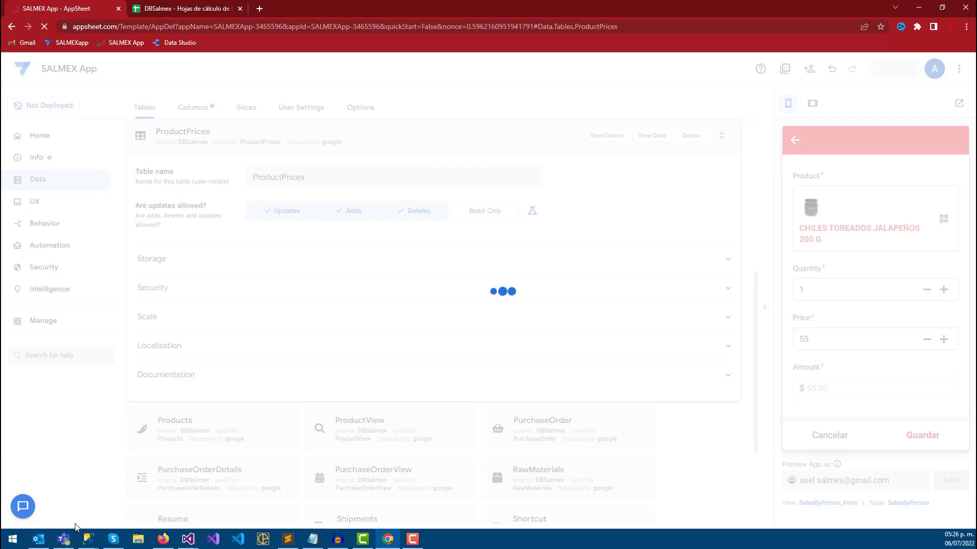
pyautogui.click(180, 5)
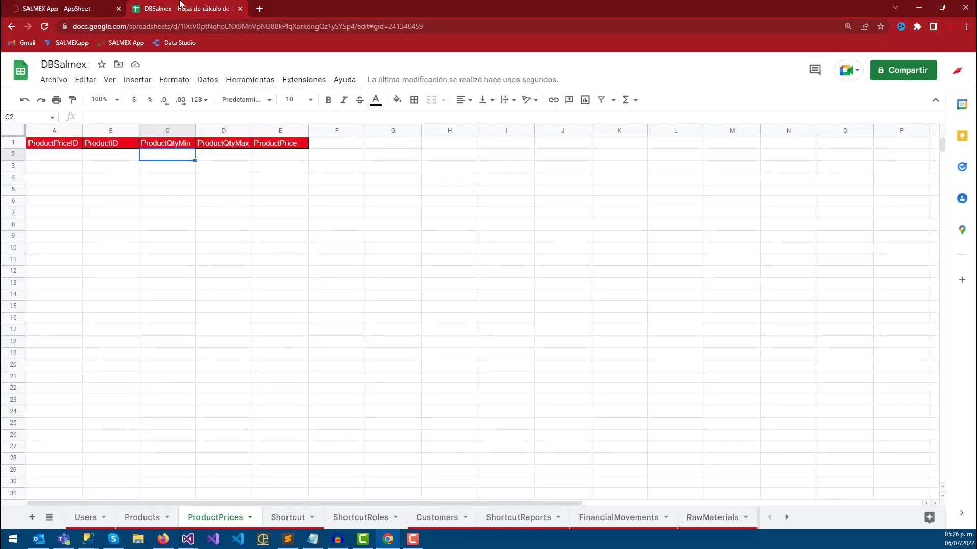
pyautogui.click(97, 6)
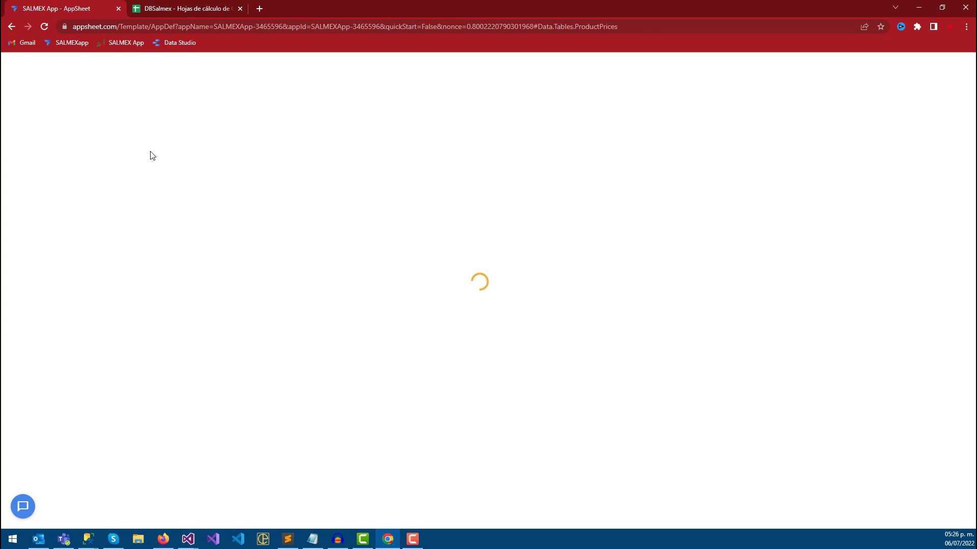
# Step: Tick KEY? for ProductPriceID in the ProductPrices columns and change its type from Price to Text
pyautogui.click(564, 140)
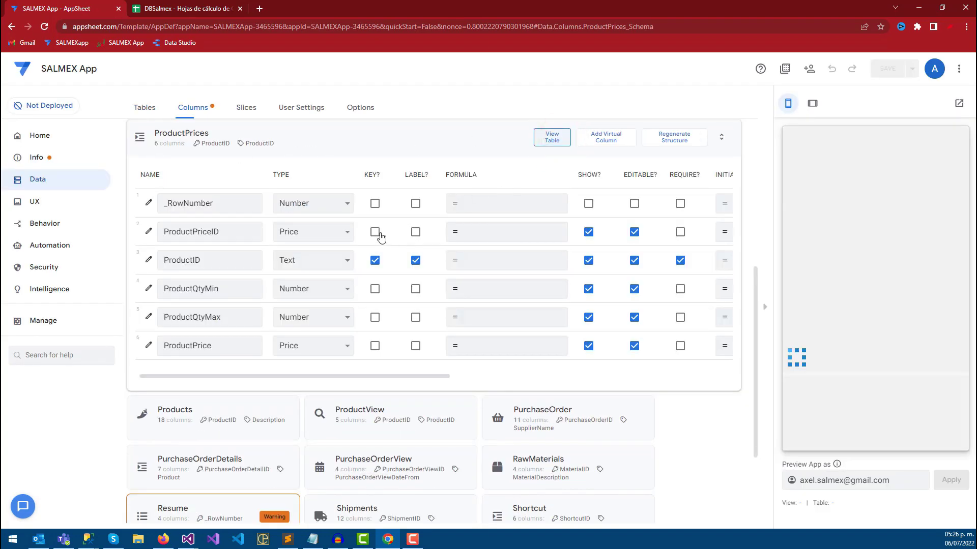
pyautogui.click(375, 233)
pyautogui.click(375, 233)
pyautogui.click(375, 258)
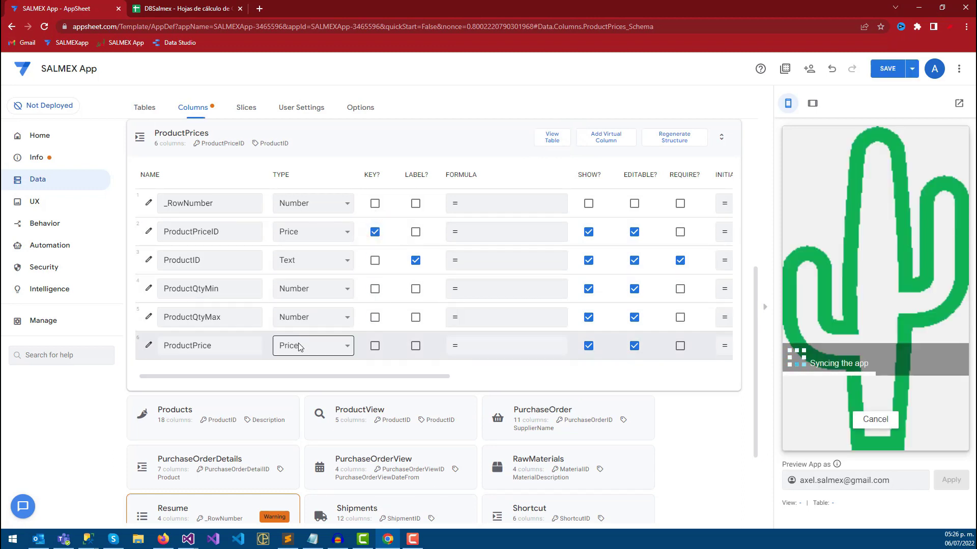
pyautogui.click(306, 229)
pyautogui.press('t')
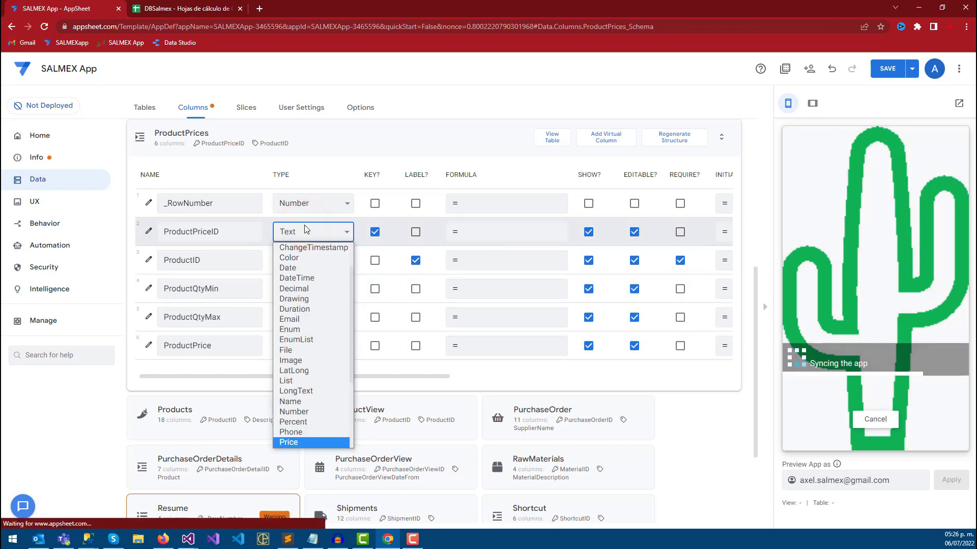
pyautogui.press('Return')
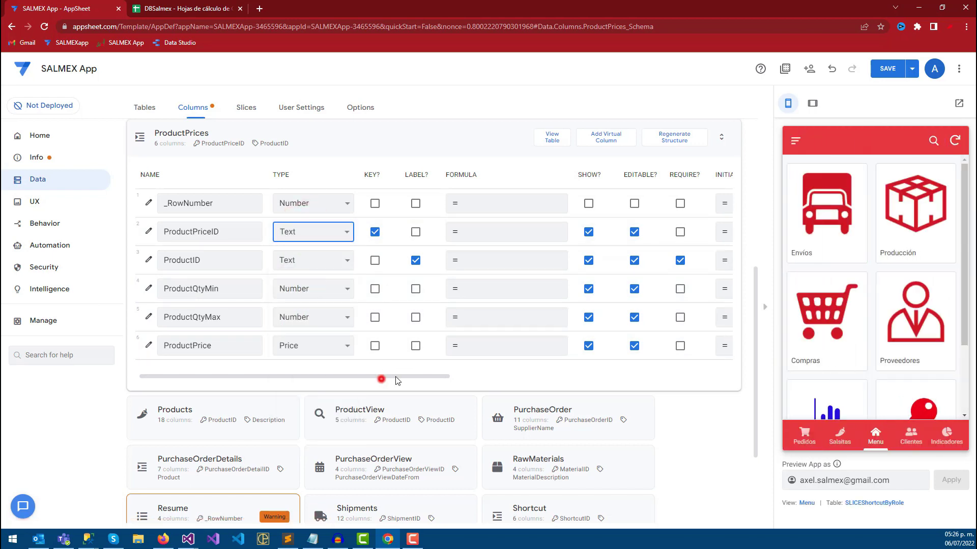
pyautogui.moveTo(382, 378); pyautogui.dragTo(448, 378)
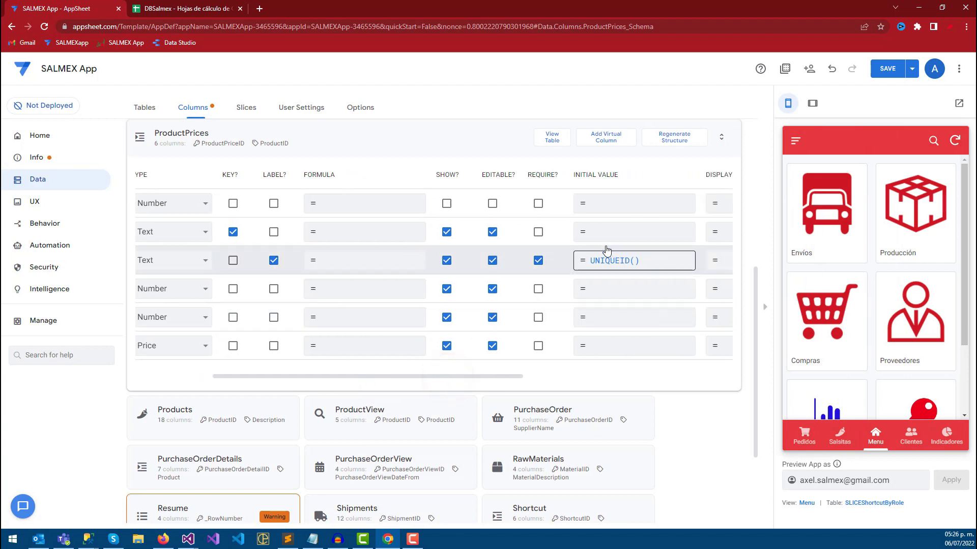
# Step: Set ProductPriceID's display name to ID
pyautogui.click(524, 375)
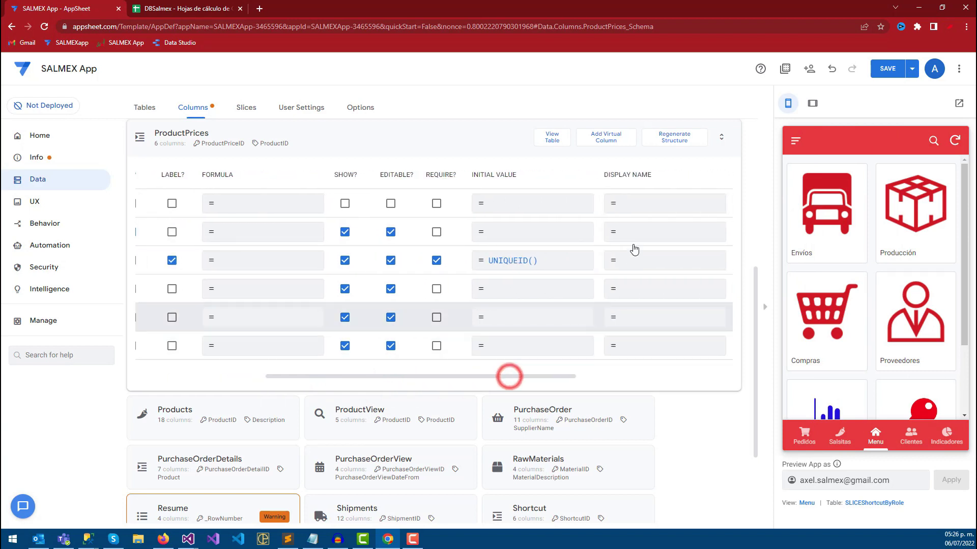
pyautogui.click(644, 237)
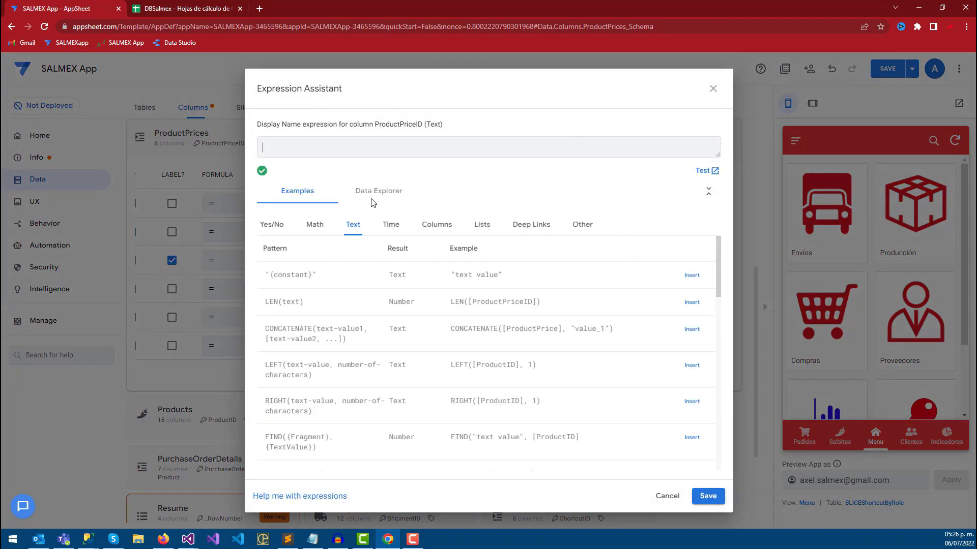
pyautogui.click(706, 496)
# Step: Move the UNIQUEID() initial value from ProductID to ProductPriceID
pyautogui.click(523, 266)
pyautogui.tripleClick(325, 146)
pyautogui.hotkey('ctrl', 'c')
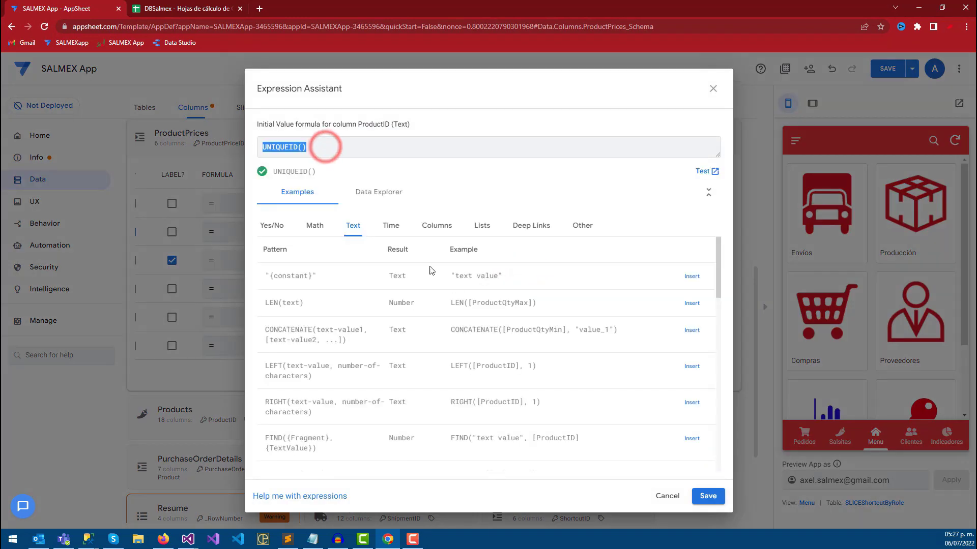
pyautogui.press('BackSpace')
pyautogui.click(711, 497)
pyautogui.click(504, 235)
pyautogui.hotkey('ctrl', 'v')
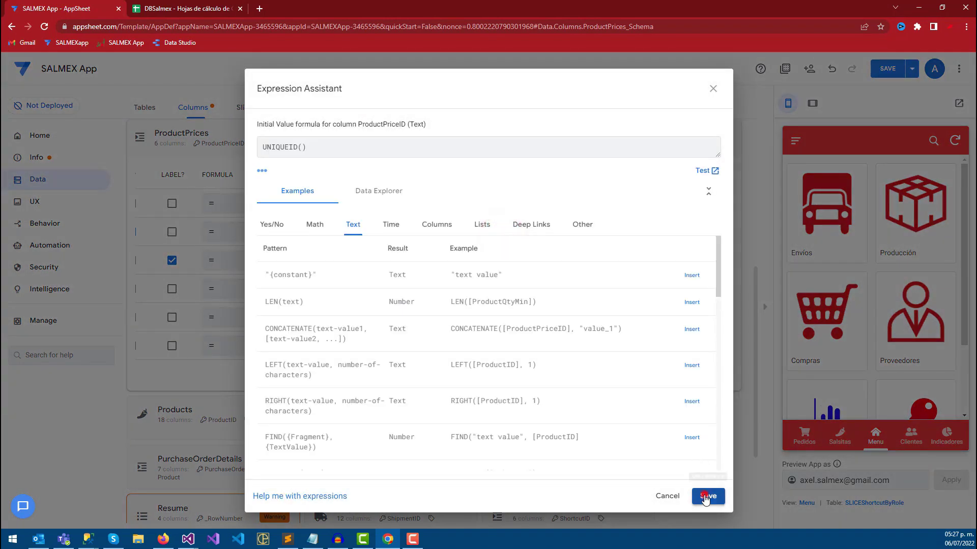
pyautogui.click(708, 496)
# Step: Name the remaining columns Producto, Cantidad Min, Cantidad Max and Precio
pyautogui.click(619, 266)
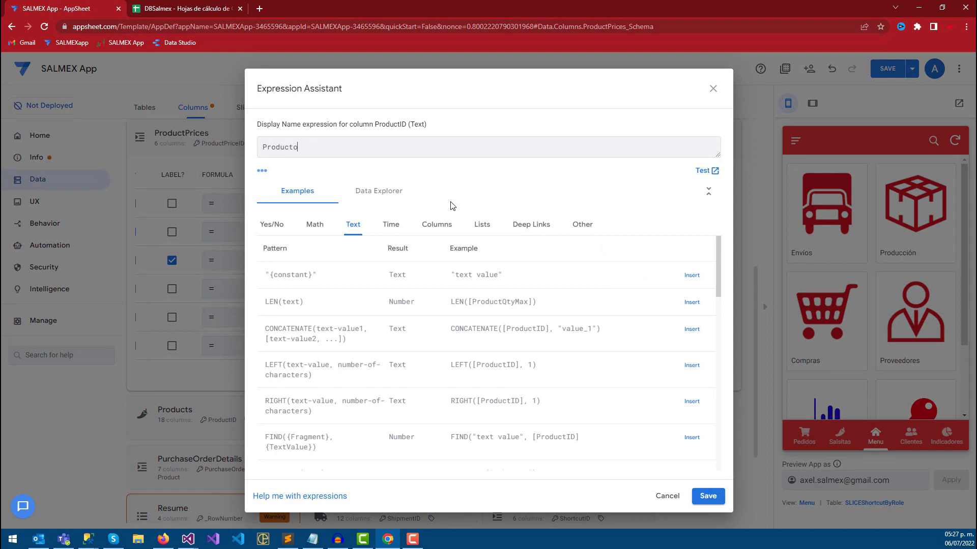
pyautogui.click(707, 496)
pyautogui.click(634, 301)
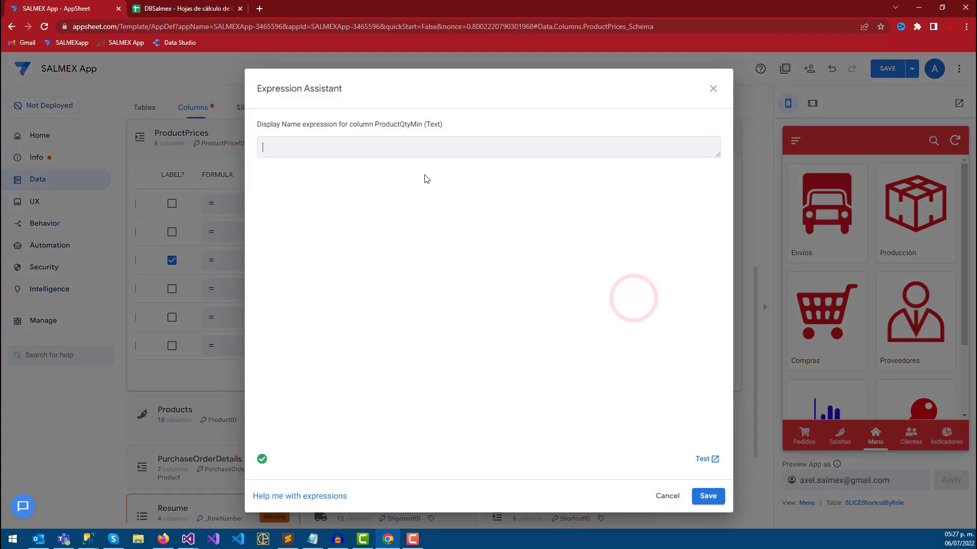
pyautogui.click(396, 148)
pyautogui.write('Q')
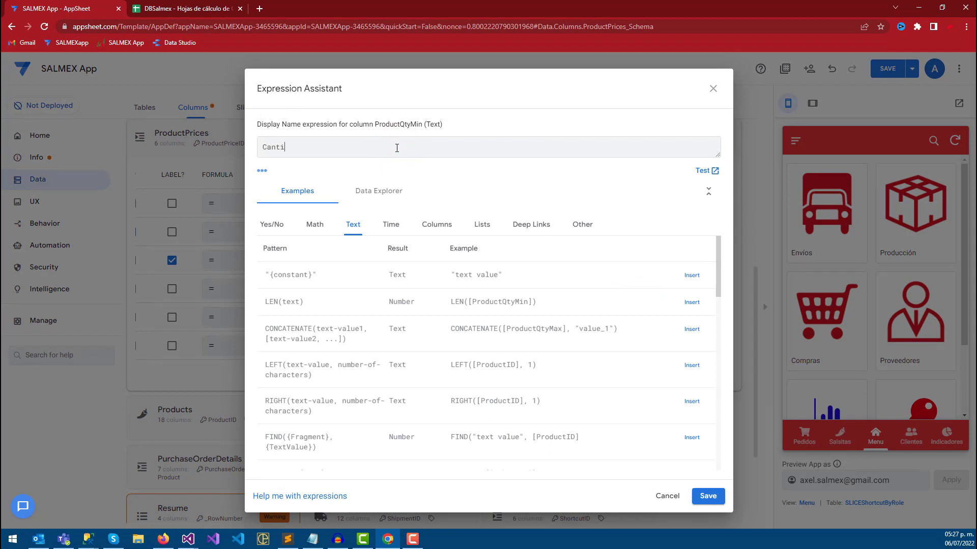
pyautogui.click(708, 496)
pyautogui.click(642, 319)
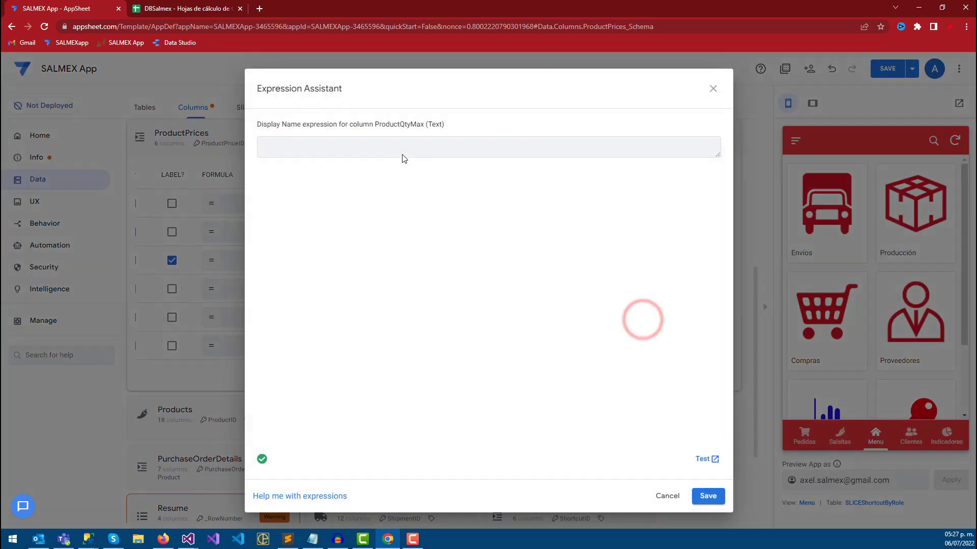
pyautogui.write('Cantidad Max')
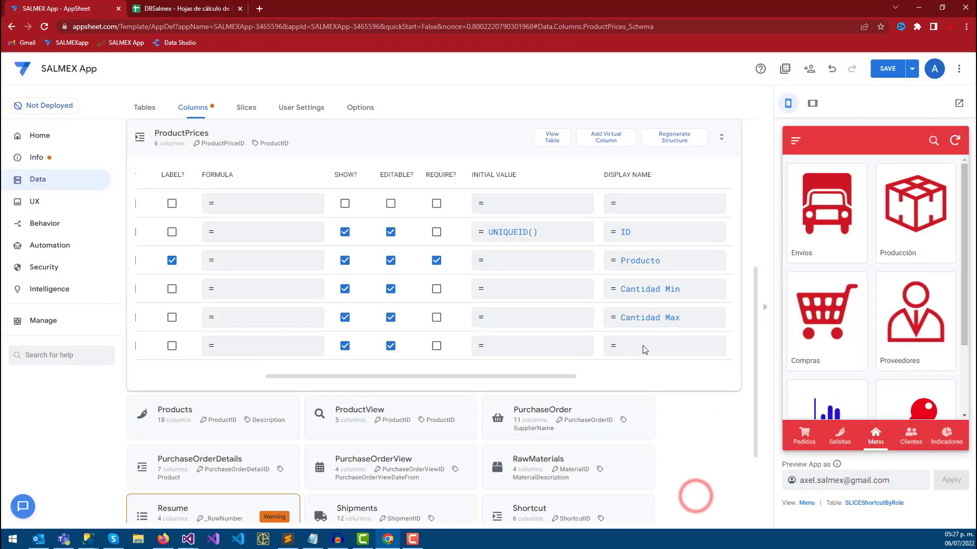
pyautogui.click(640, 343)
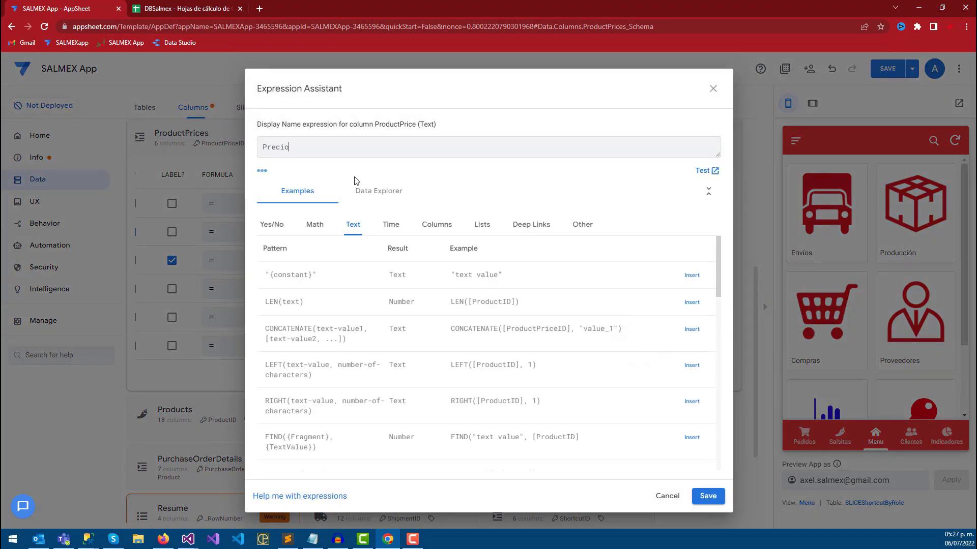
pyautogui.click(705, 496)
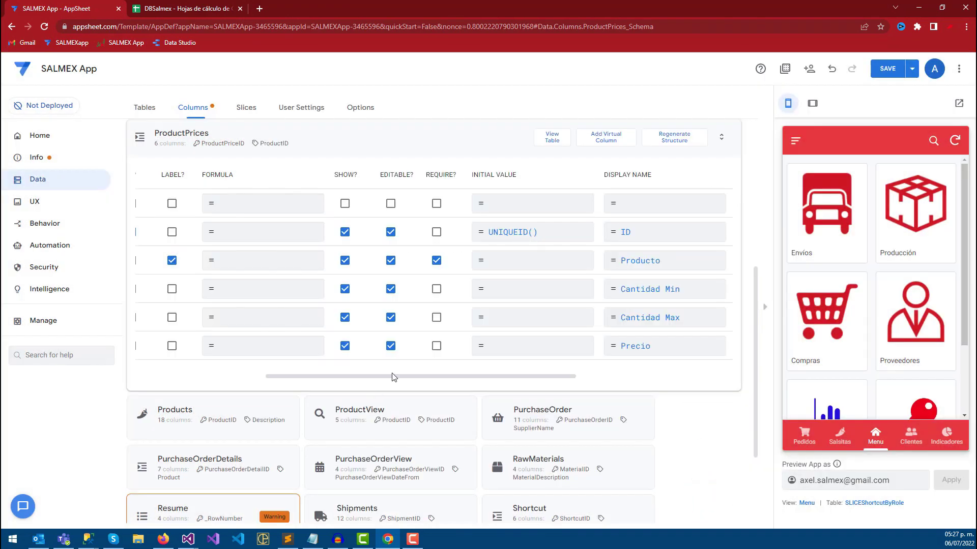
# Step: Make ProductQtyMin, ProductQtyMax and ProductPrice required
pyautogui.click(436, 289)
pyautogui.click(436, 317)
pyautogui.click(436, 346)
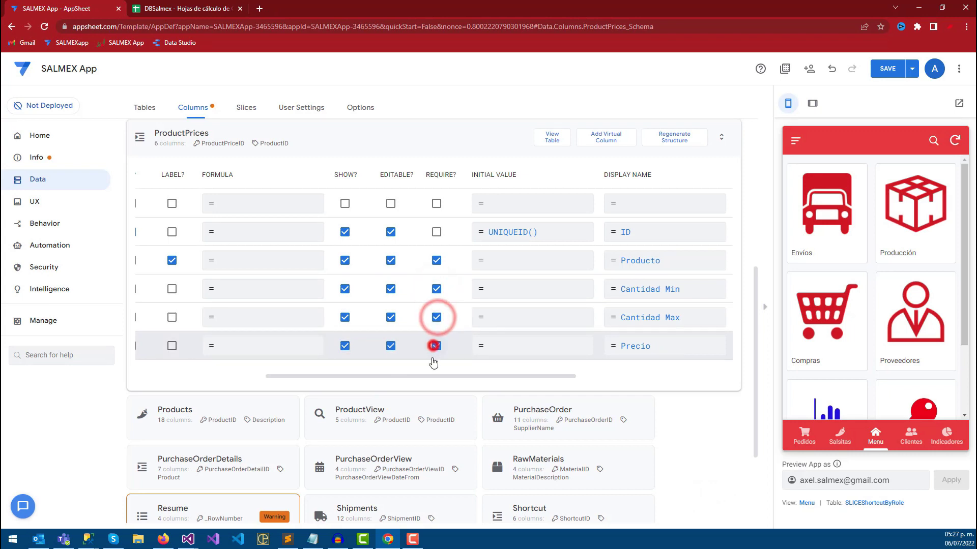
pyautogui.hscroll(-5, 427, 377)
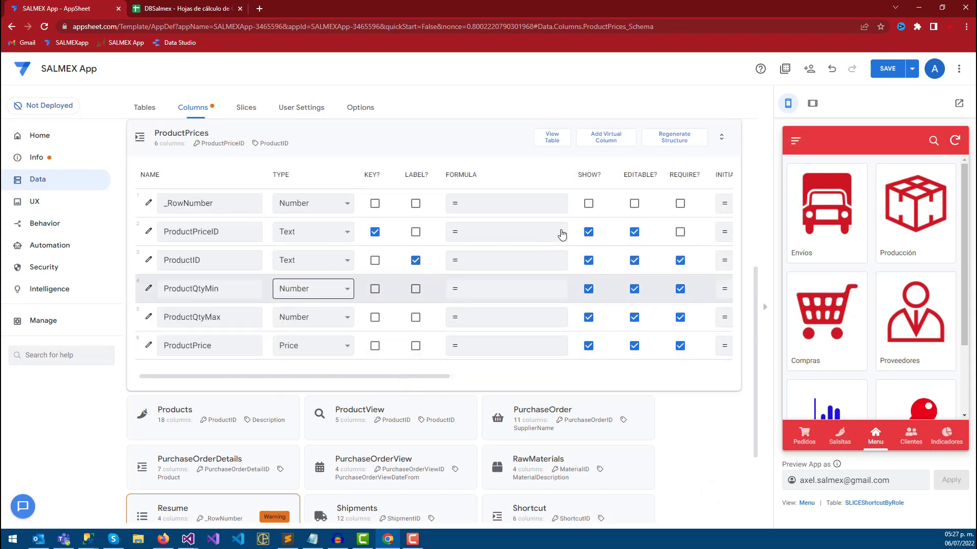
# Step: Save the column changes and create a new view using the ProductPrices data
pyautogui.click(884, 73)
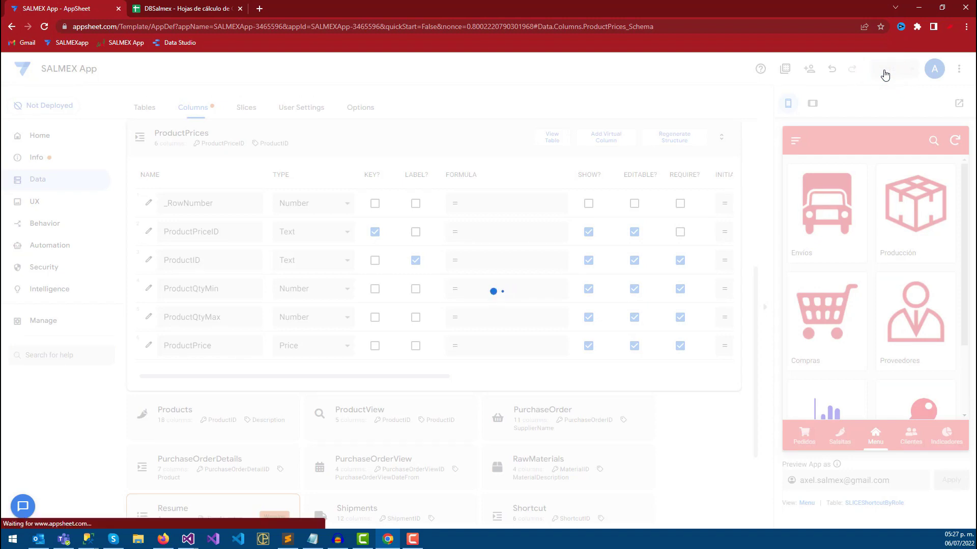
pyautogui.click(26, 203)
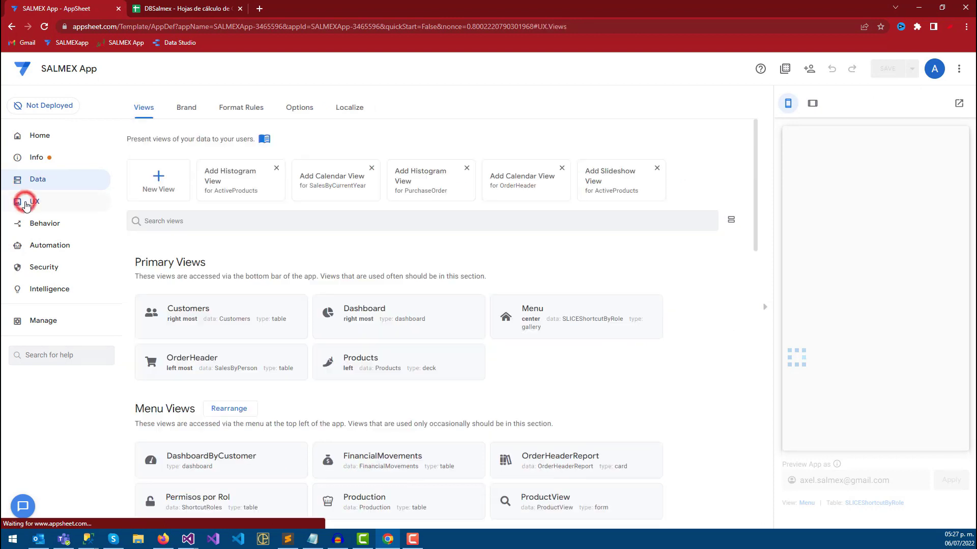
pyautogui.click(160, 189)
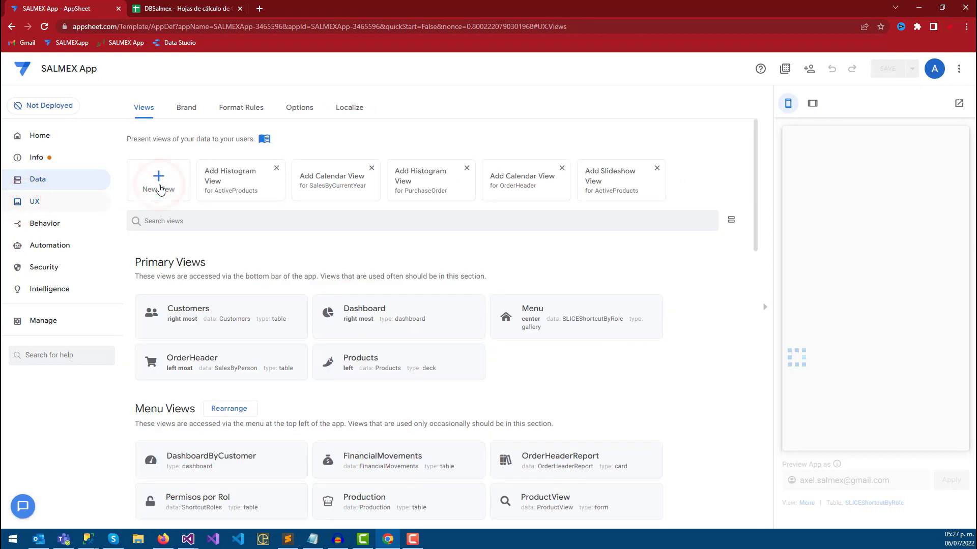
pyautogui.click(316, 211)
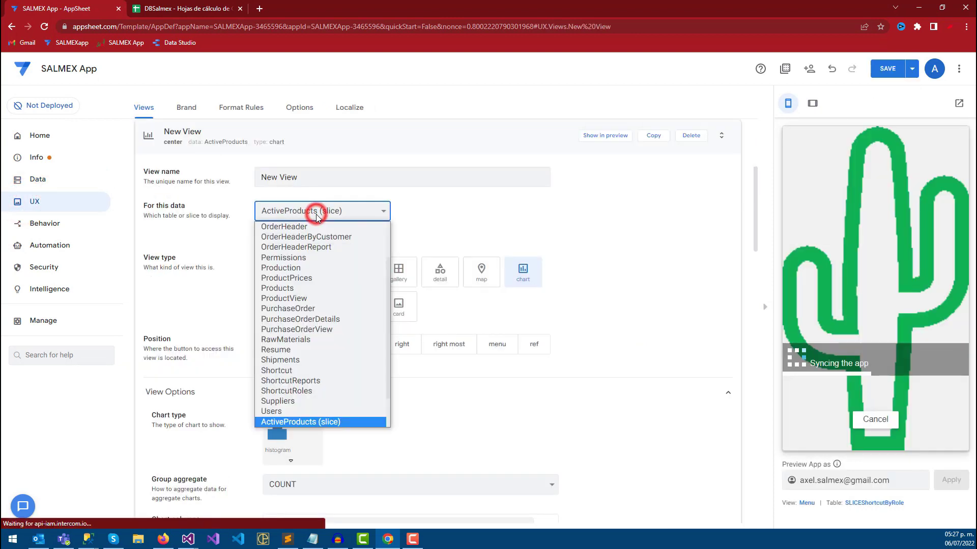
pyautogui.scroll(-2, 314, 307)
pyautogui.click(291, 239)
pyautogui.click(305, 179)
# Step: Name the view ProductPrices, make it a table view, and open its add form in the preview
pyautogui.doubleClick(320, 179)
pyautogui.write('Produ')
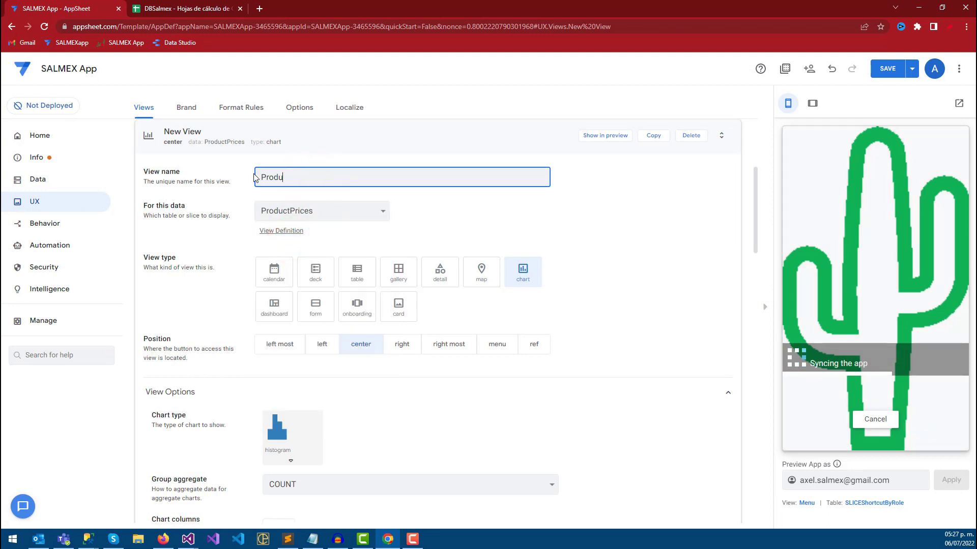
pyautogui.write('ctPrices')
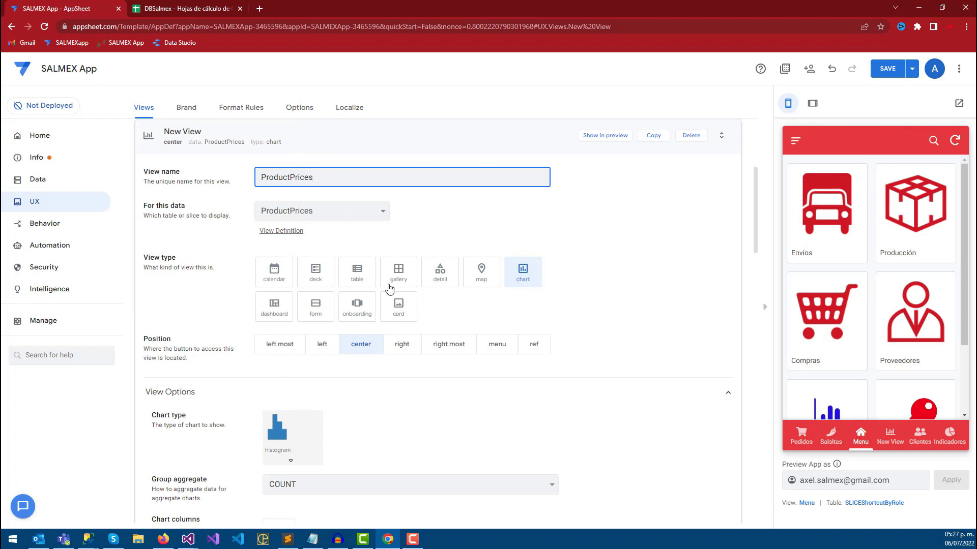
pyautogui.click(361, 272)
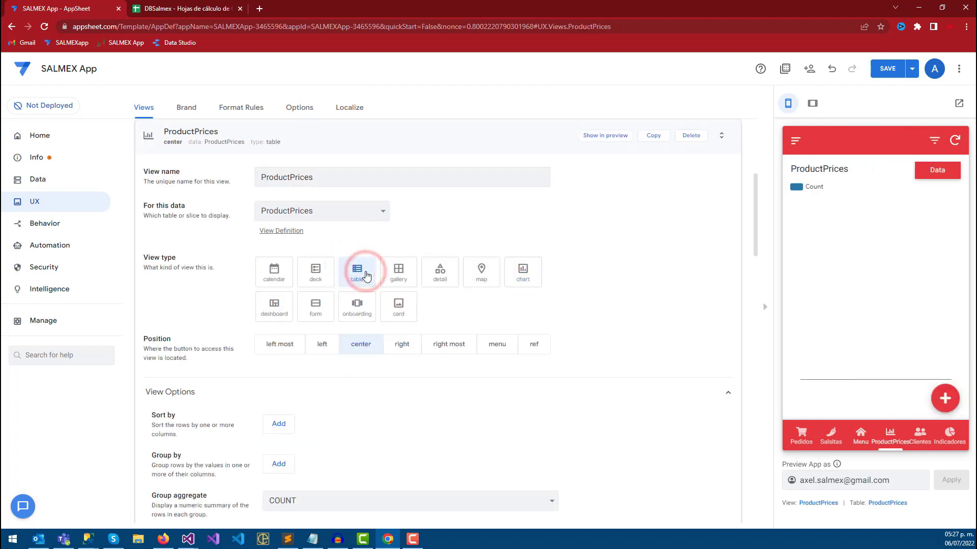
pyautogui.scroll(-3, 311, 379)
pyautogui.scroll(-1, 300, 374)
pyautogui.scroll(-1, 285, 387)
pyautogui.scroll(1, 345, 373)
pyautogui.scroll(3, 327, 351)
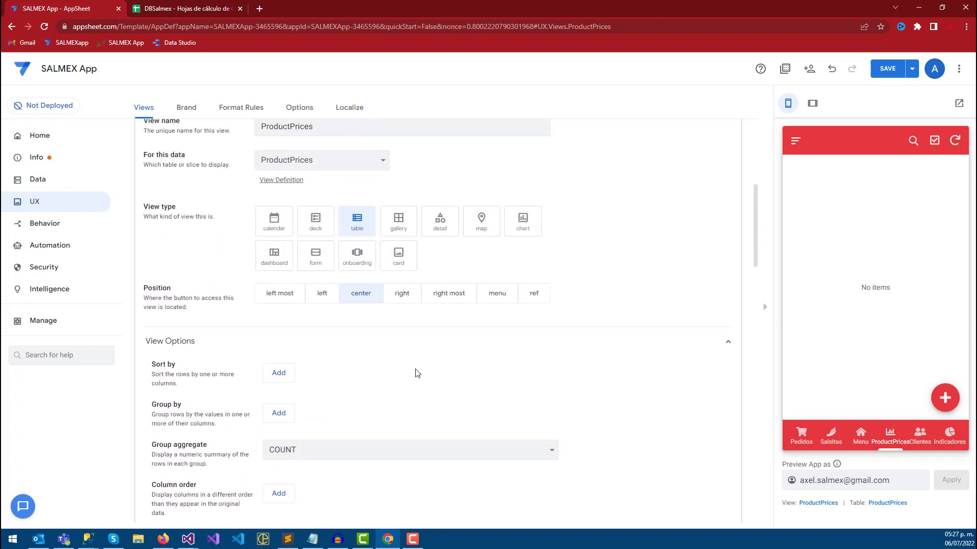
pyautogui.click(943, 398)
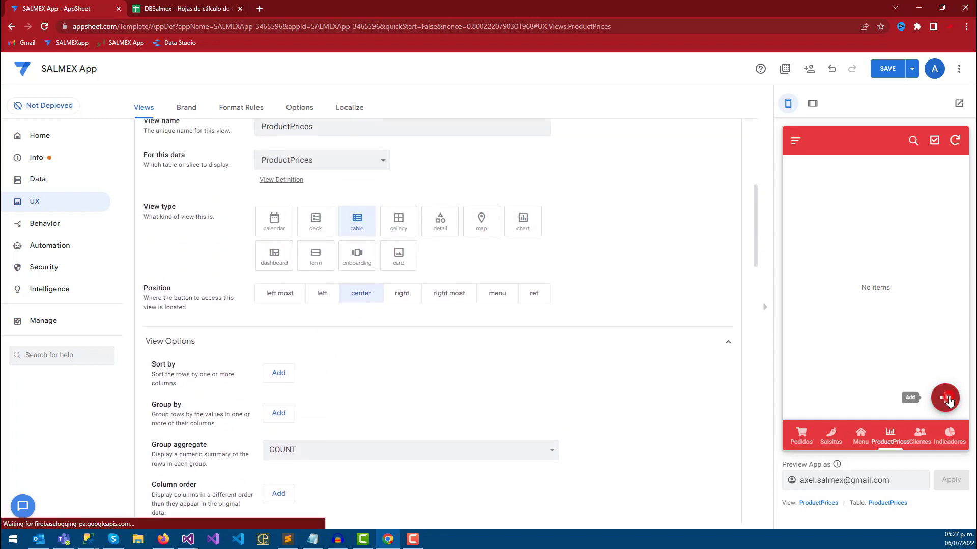
pyautogui.scroll(-4, 305, 386)
# Step: Search the view icons for 'price' and give ProductPrices the dollar ($) icon
pyautogui.scroll(-4, 302, 394)
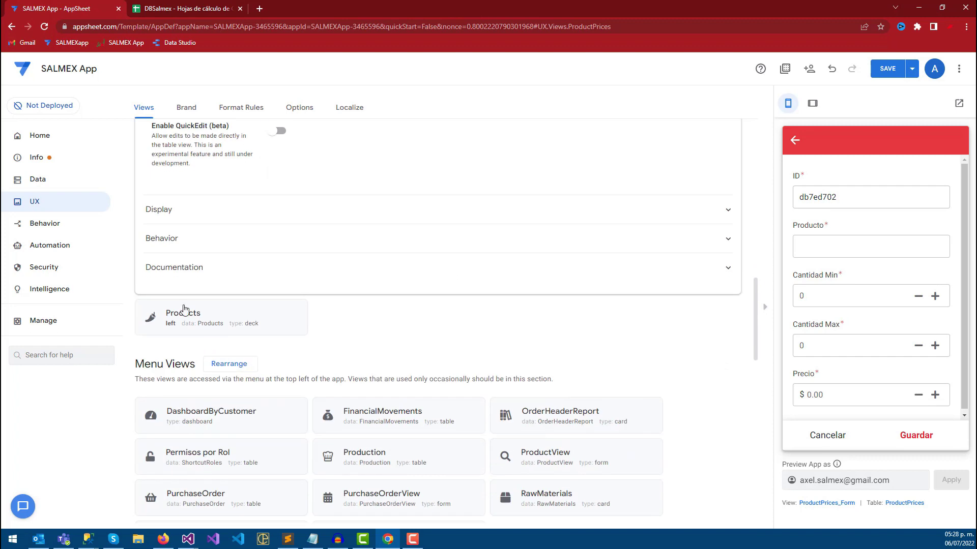
pyautogui.click(174, 222)
pyautogui.click(331, 239)
pyautogui.write('preci')
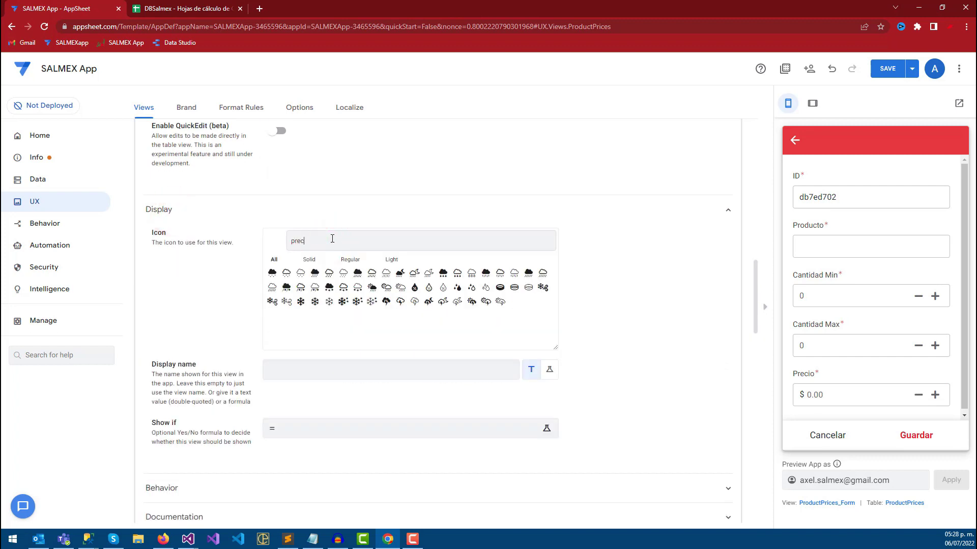
pyautogui.press('BackSpace')
pyautogui.press('BackSpace')
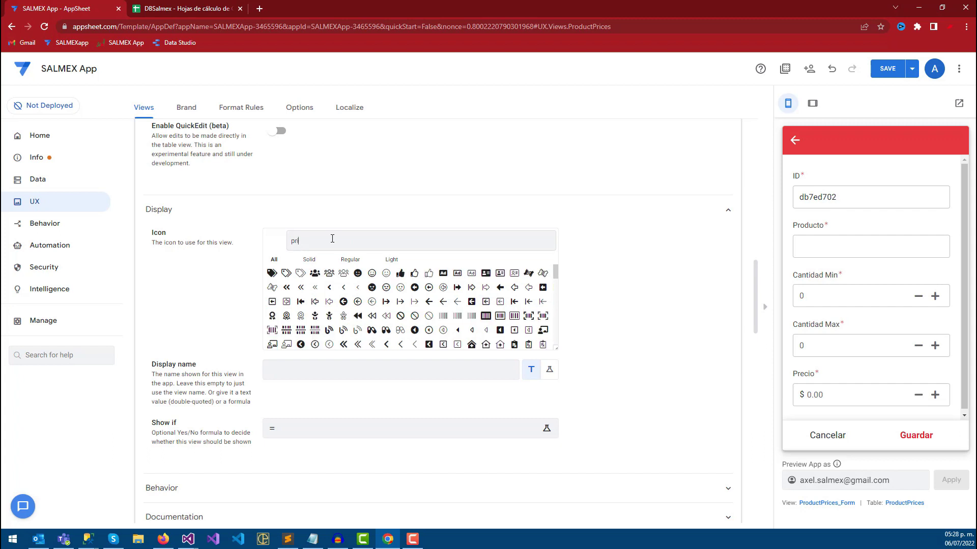
pyautogui.write('ice')
pyautogui.click(485, 276)
# Step: Set display name 'Listas Precio', Narrow column width and menu position, then open the preview's side menu
pyautogui.click(294, 371)
pyautogui.write('Lios')
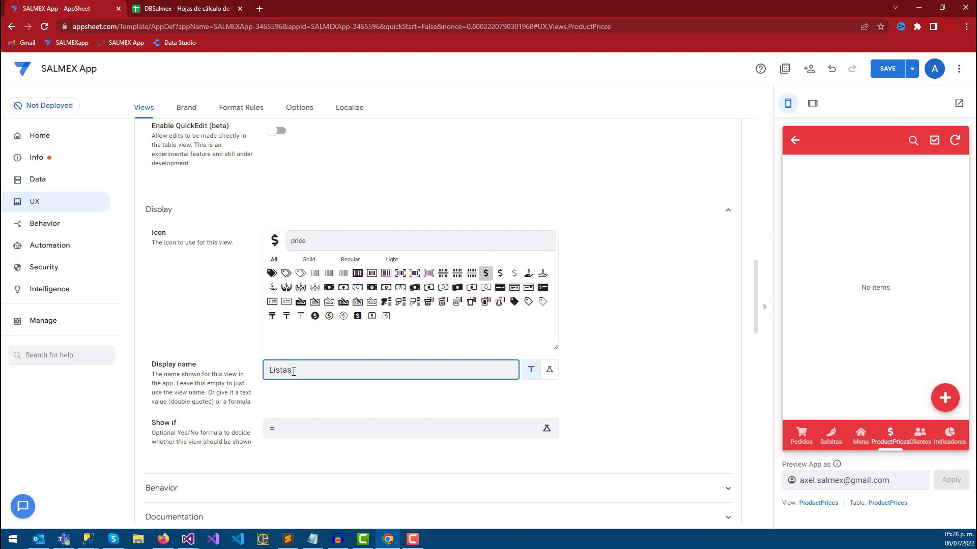
pyautogui.write('Precio')
pyautogui.click(364, 396)
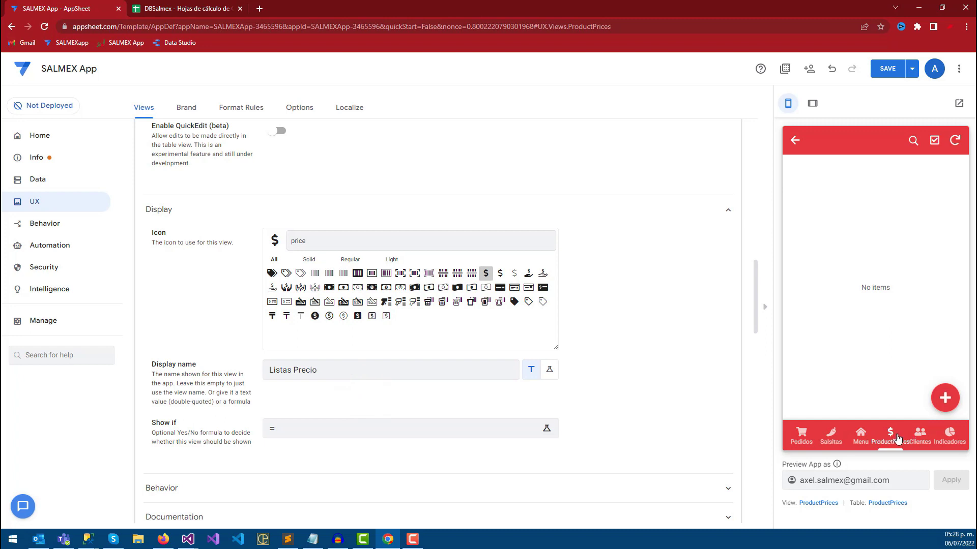
pyautogui.scroll(4, 549, 345)
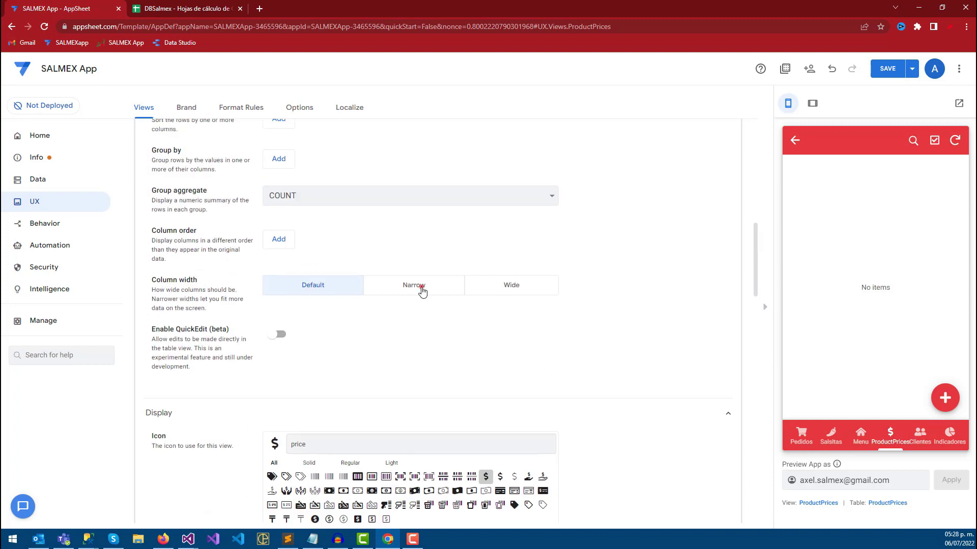
pyautogui.click(421, 291)
pyautogui.scroll(4, 489, 355)
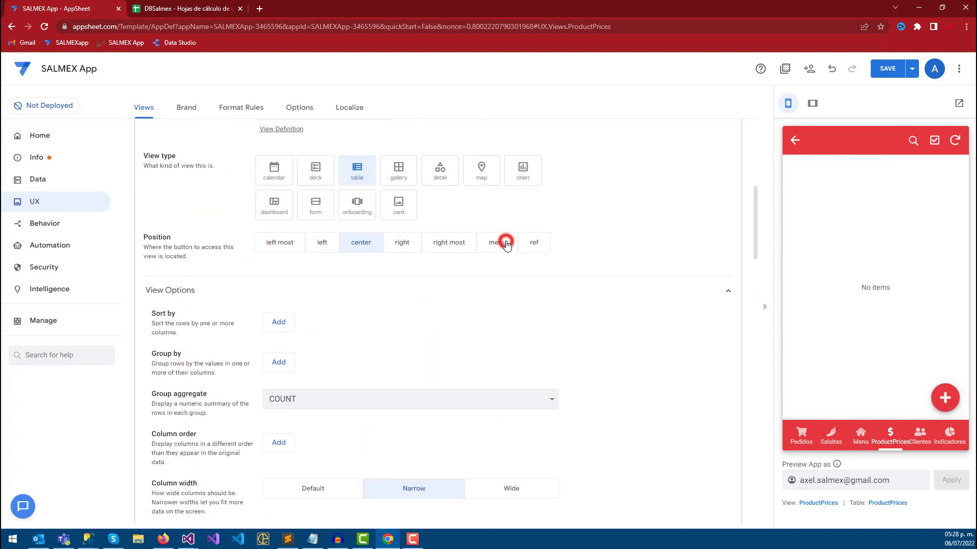
pyautogui.click(506, 244)
pyautogui.scroll(2, 504, 242)
pyautogui.click(795, 143)
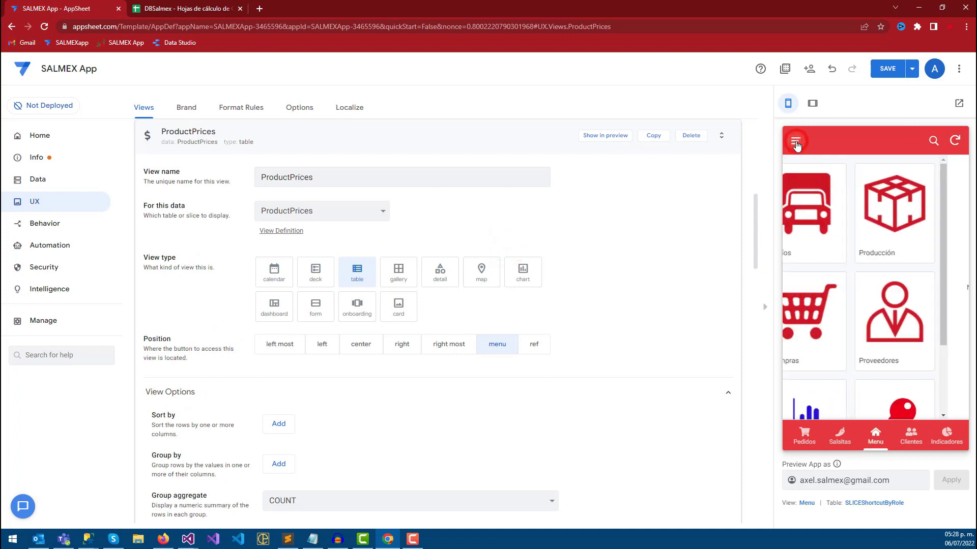
pyautogui.click(796, 143)
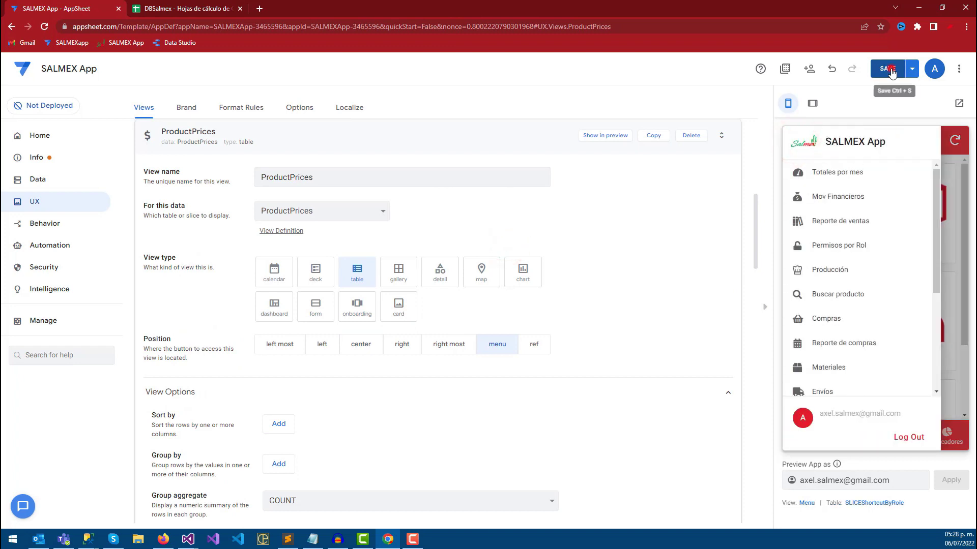
# Step: Save the app, then start the column order with ProductID and ProductQtyMin
pyautogui.click(889, 71)
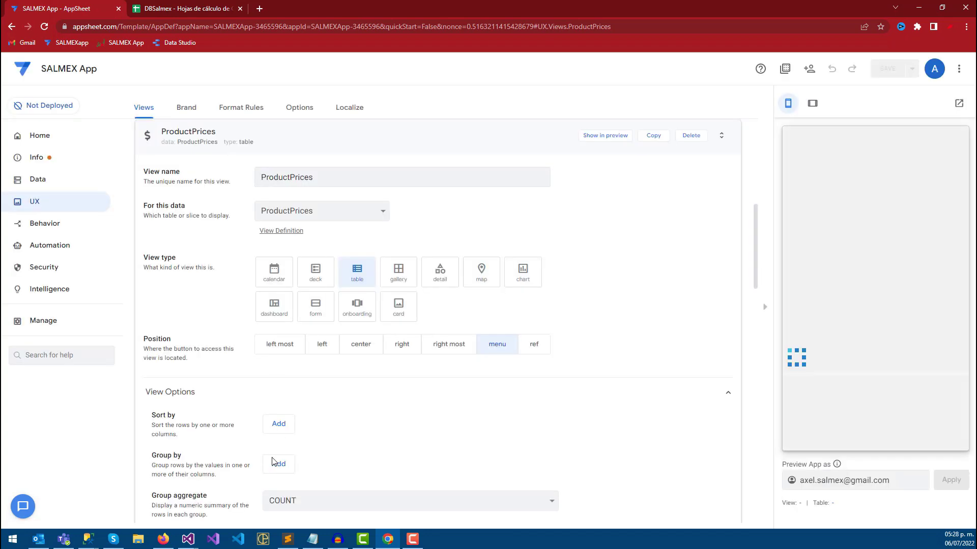
pyautogui.scroll(-3, 277, 440)
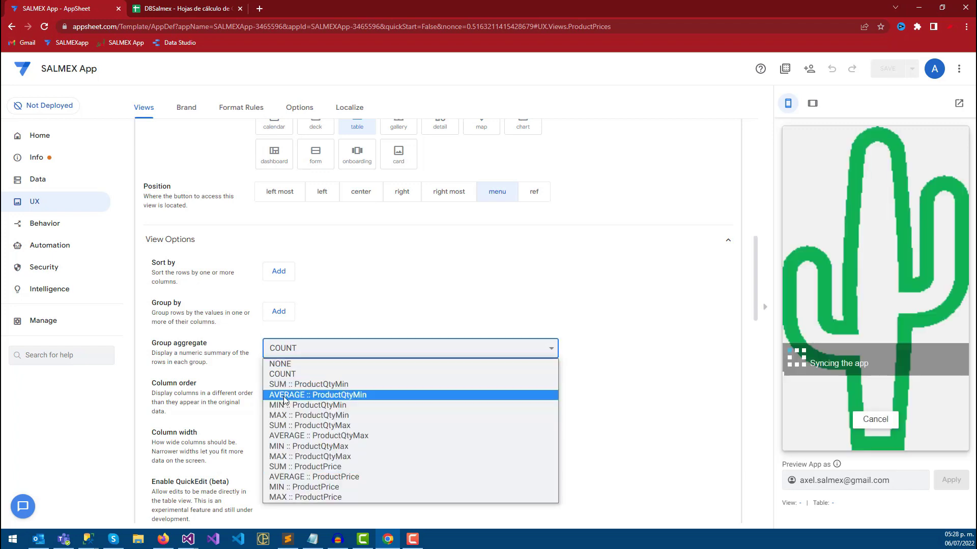
pyautogui.click(335, 323)
pyautogui.click(279, 391)
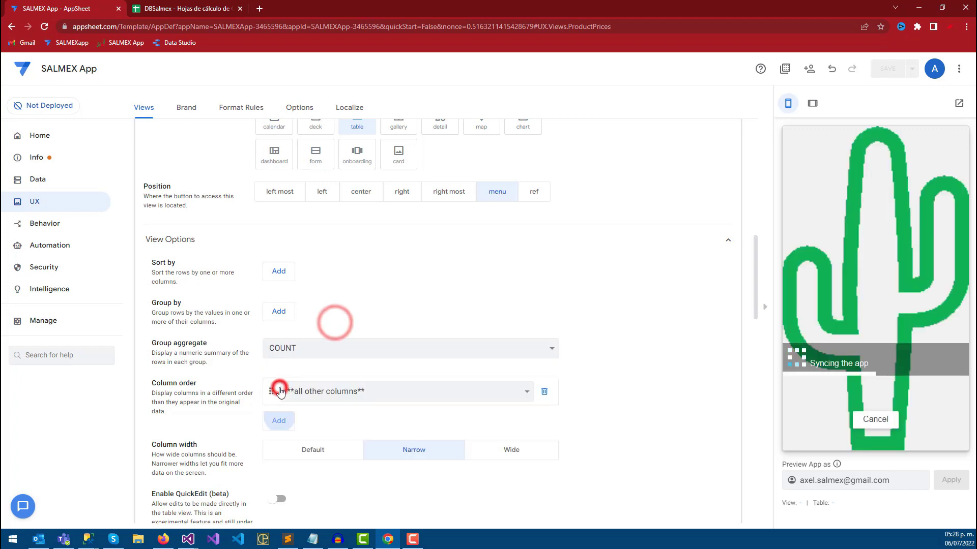
pyautogui.click(308, 392)
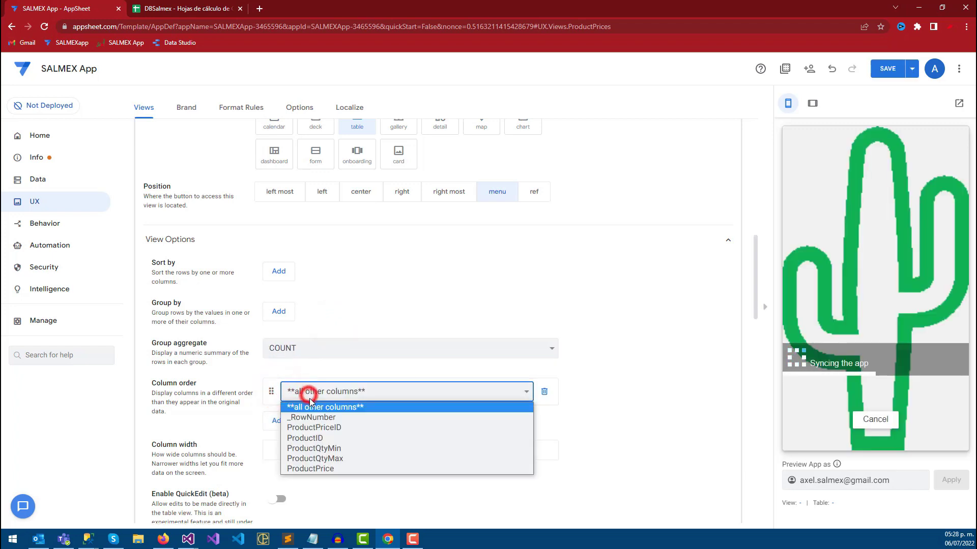
pyautogui.click(320, 438)
pyautogui.click(277, 420)
pyautogui.click(333, 425)
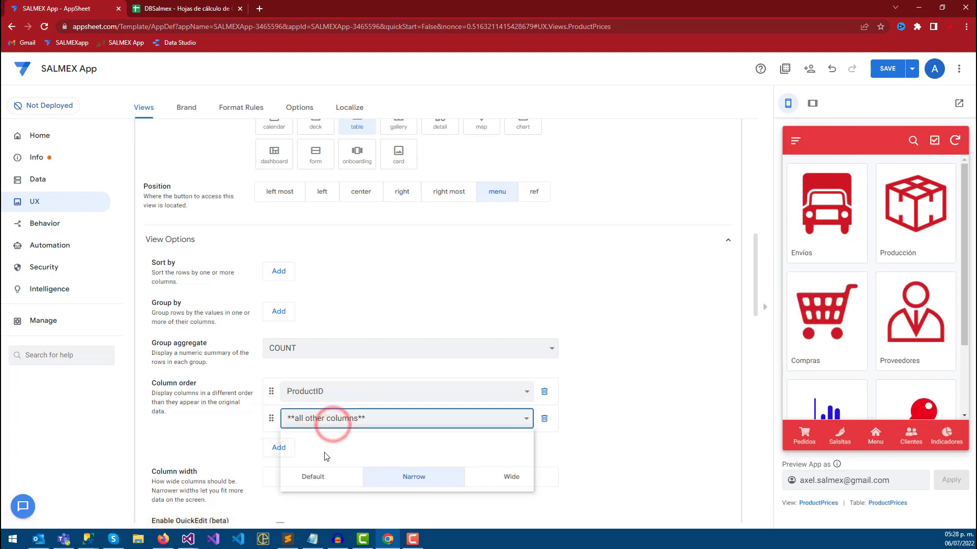
pyautogui.click(325, 464)
# Step: Add ProductQtyMax third and ProductPrice fourth to the column order
pyautogui.click(277, 448)
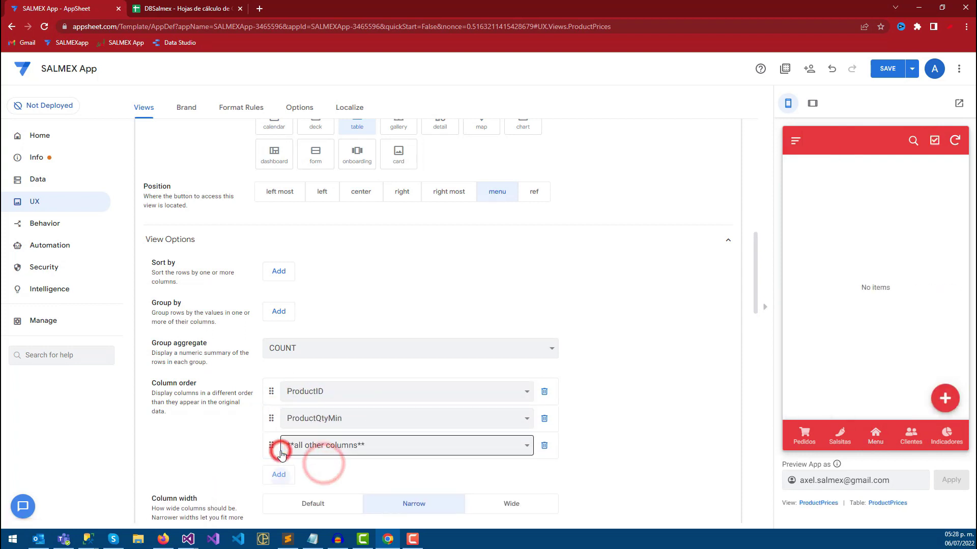
pyautogui.click(325, 446)
pyautogui.click(328, 492)
pyautogui.click(279, 474)
pyautogui.click(346, 472)
pyautogui.click(337, 516)
pyautogui.click(635, 431)
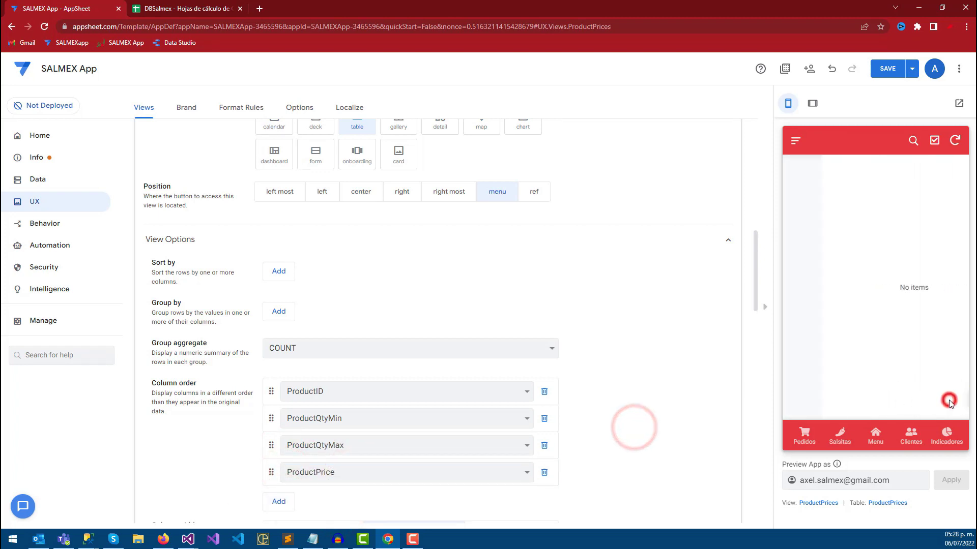
# Step: Try a new ProductPrices record's Producto field in the preview, then save the app
pyautogui.click(944, 397)
pyautogui.click(814, 246)
pyautogui.click(882, 71)
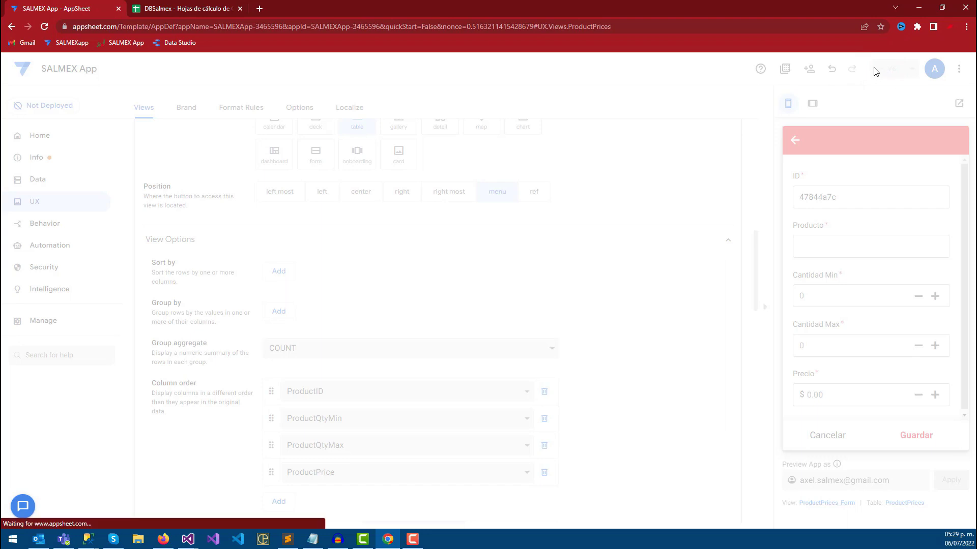
# Step: Open the ProductPrices table's column settings under Data
pyautogui.click(45, 183)
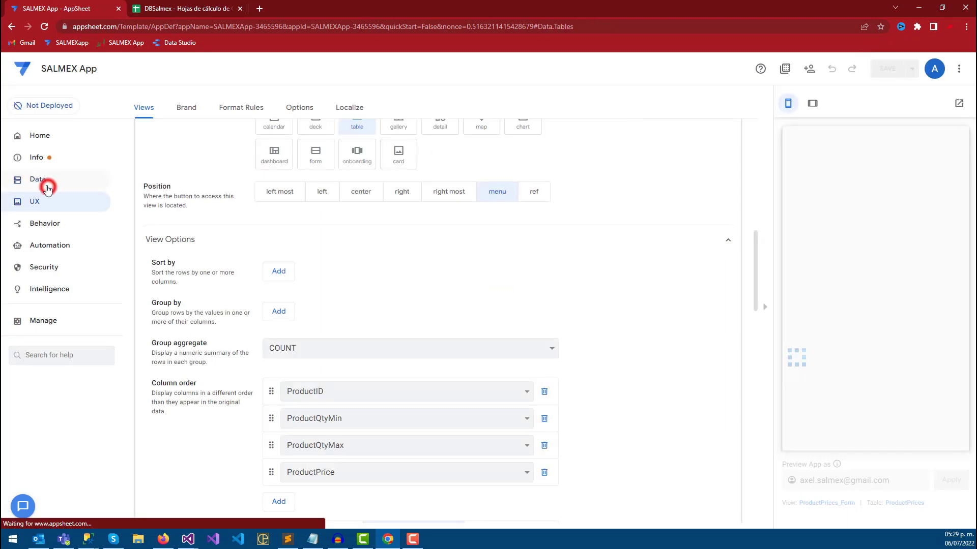
pyautogui.scroll(-1, 483, 325)
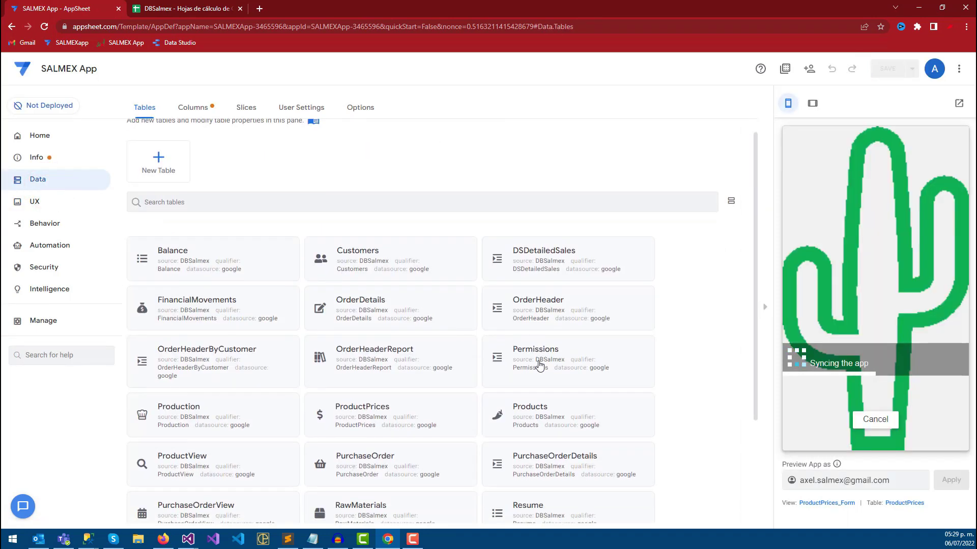
pyautogui.scroll(-1, 460, 317)
pyautogui.click(366, 334)
pyautogui.click(558, 138)
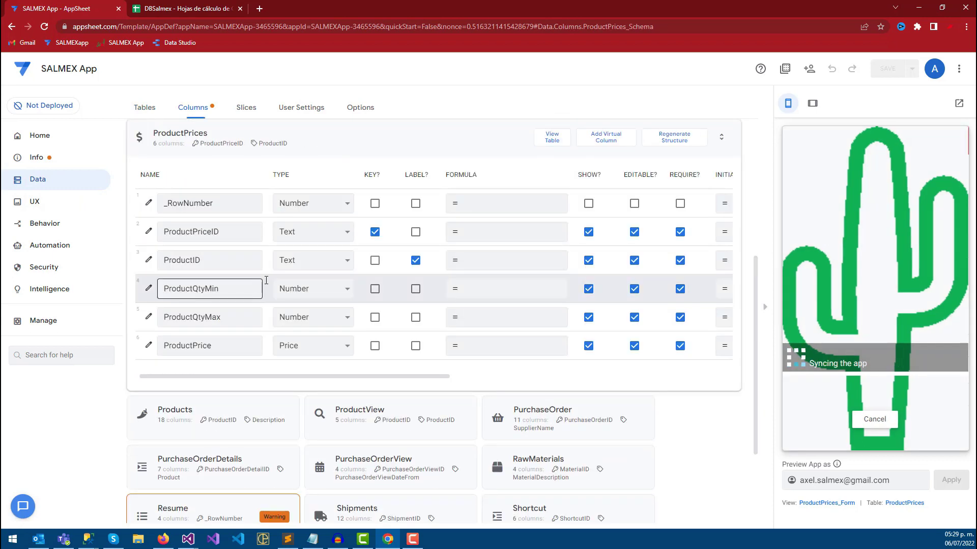
# Step: Make ProductID a Ref column with source table Products, and save the app
pyautogui.click(299, 261)
pyautogui.press('r')
pyautogui.press('Return')
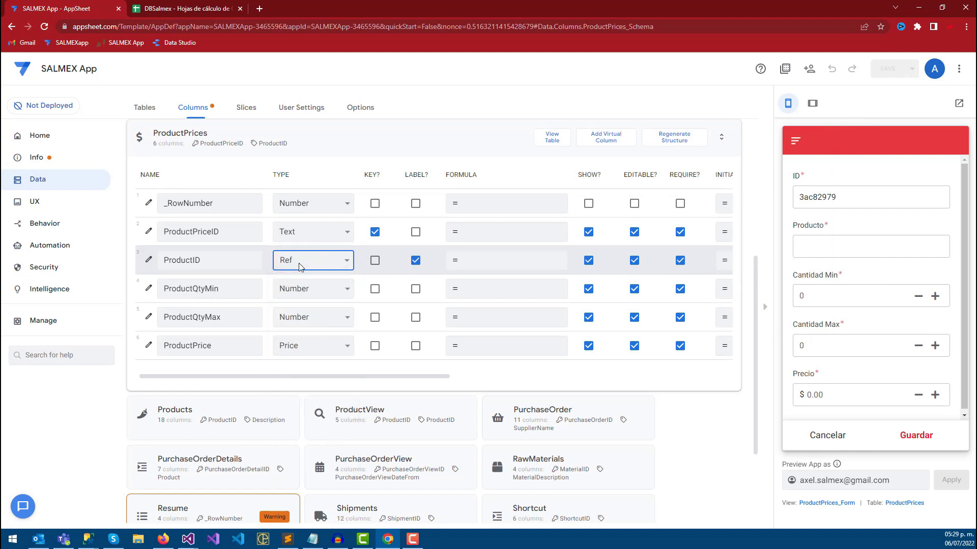
pyautogui.click(479, 305)
pyautogui.write('prod')
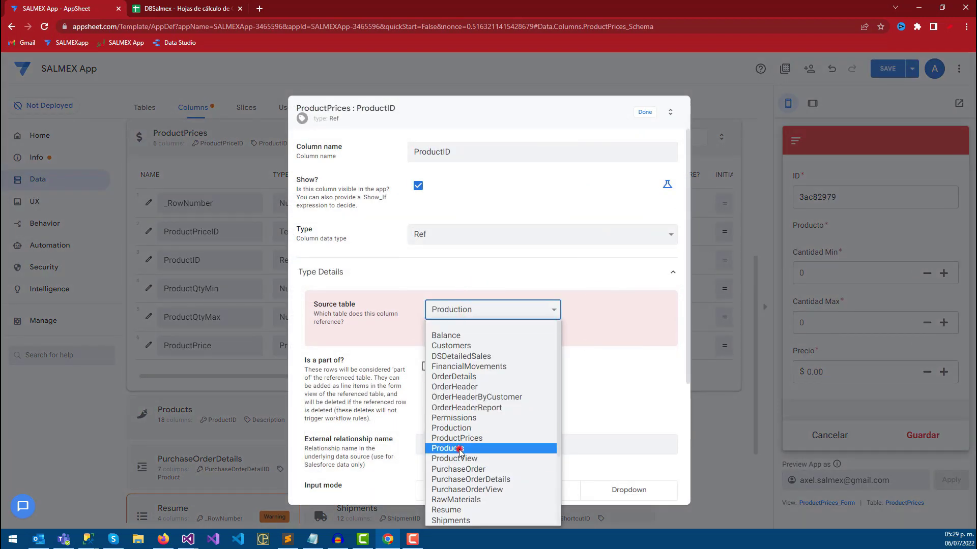
pyautogui.click(460, 448)
pyautogui.click(645, 112)
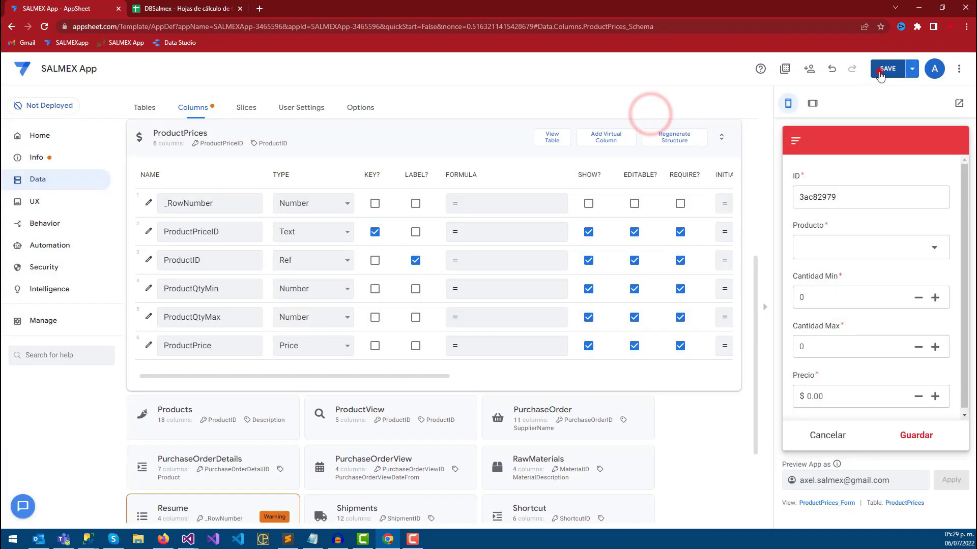
pyautogui.click(881, 74)
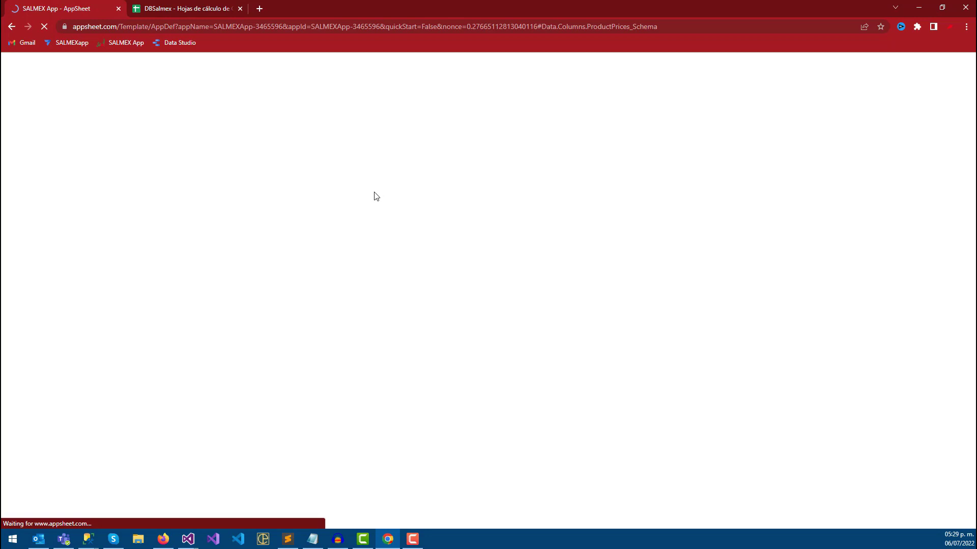
# Step: Check the ProductPrices headers in the DBSalmex spreadsheet, then return to the SALMEX App editor
pyautogui.click(194, 6)
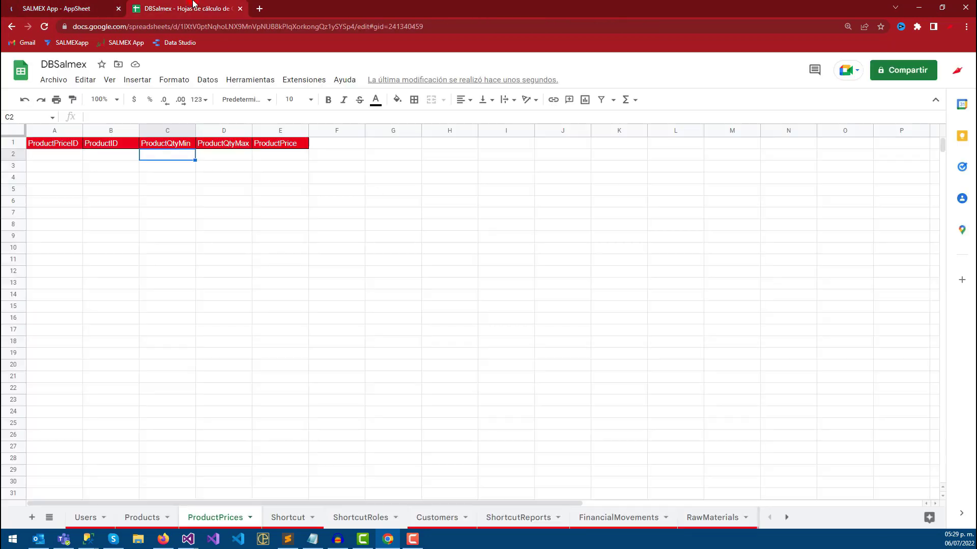
pyautogui.click(52, 6)
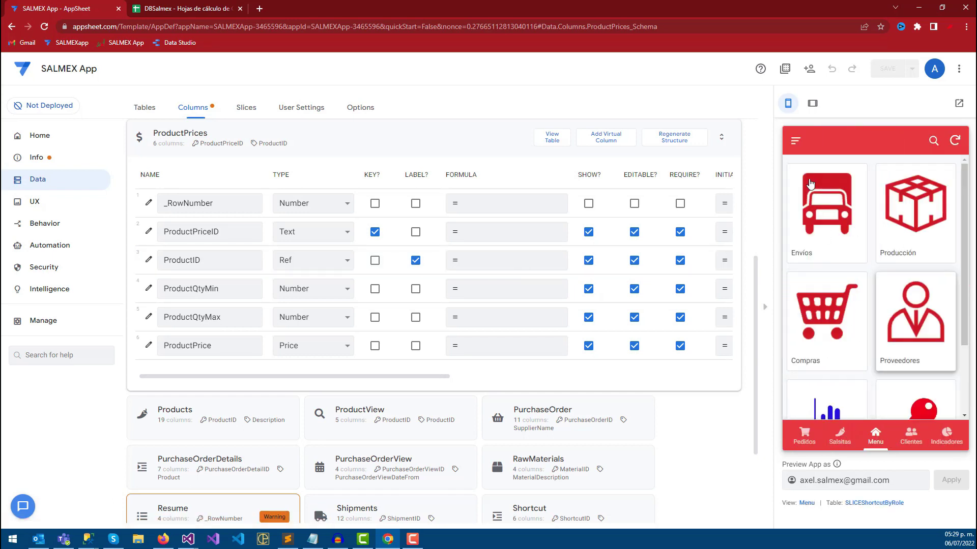
# Step: In the preview's price list, add a SALSA TAMPICO 250 G tier: 1–10 units at $55
pyautogui.click(796, 142)
pyautogui.click(819, 295)
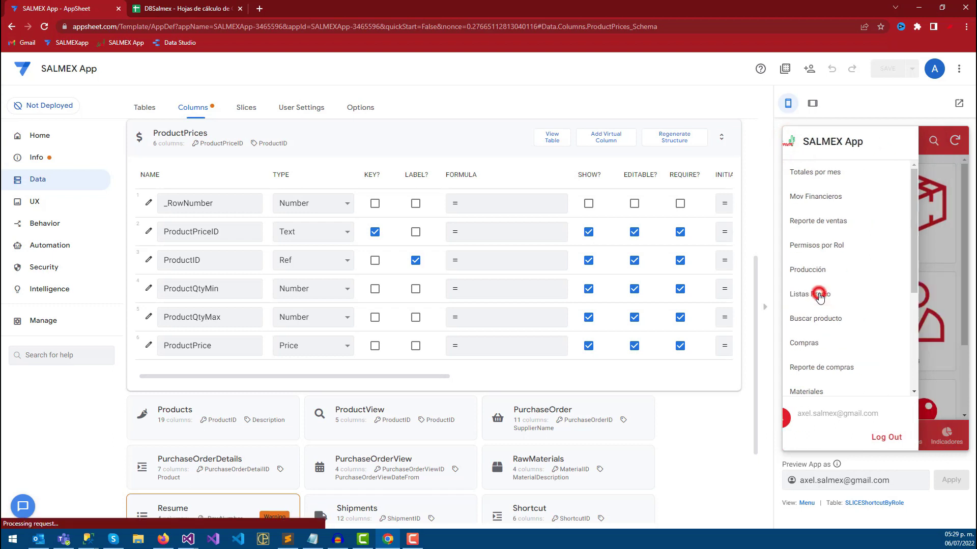
pyautogui.click(945, 398)
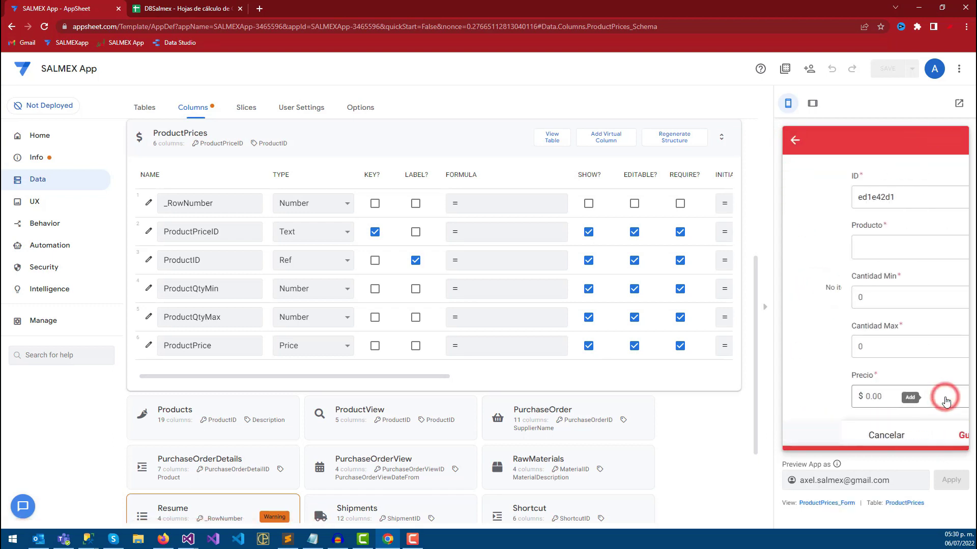
pyautogui.click(803, 247)
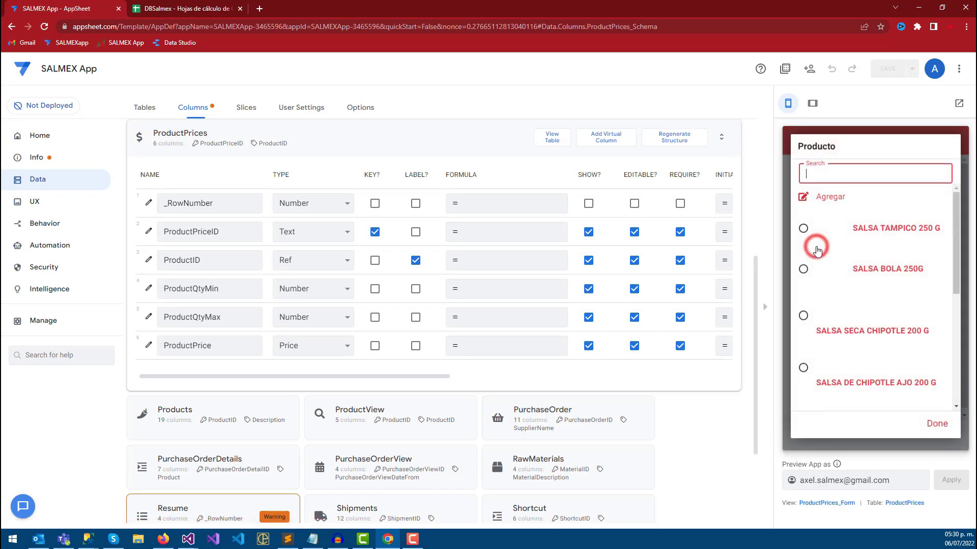
pyautogui.click(804, 229)
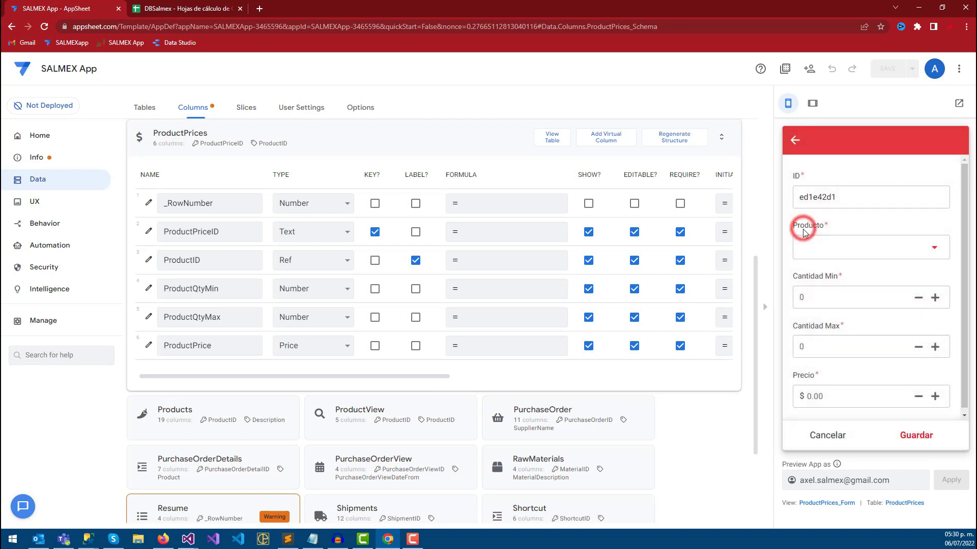
pyautogui.click(813, 311)
pyautogui.write('1')
pyautogui.click(814, 363)
pyautogui.write('10')
pyautogui.scroll(-1, 816, 363)
pyautogui.click(821, 392)
pyautogui.write('55')
pyautogui.click(938, 435)
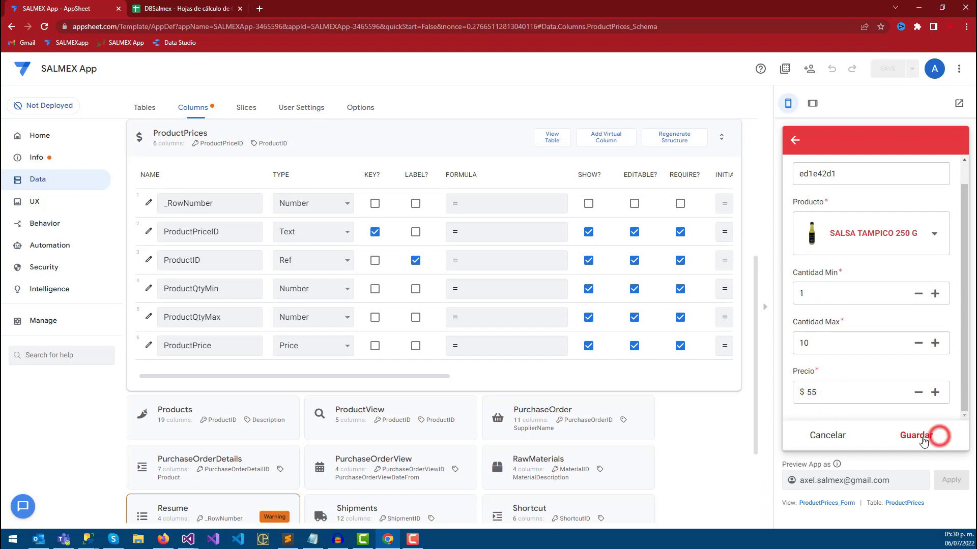
# Step: Add a second SALSA TAMPICO 250 G tier: 11–15 units at $50
pyautogui.click(946, 397)
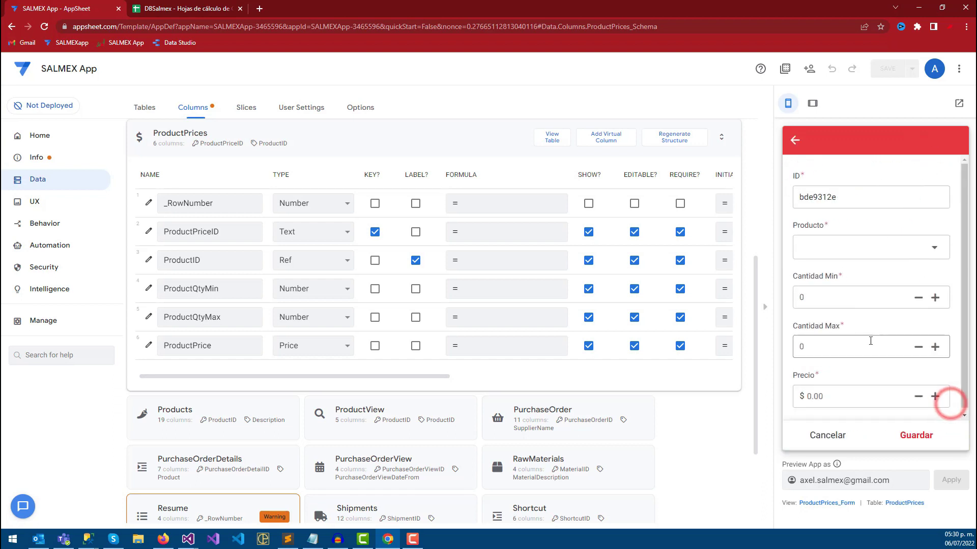
pyautogui.click(823, 250)
pyautogui.click(834, 222)
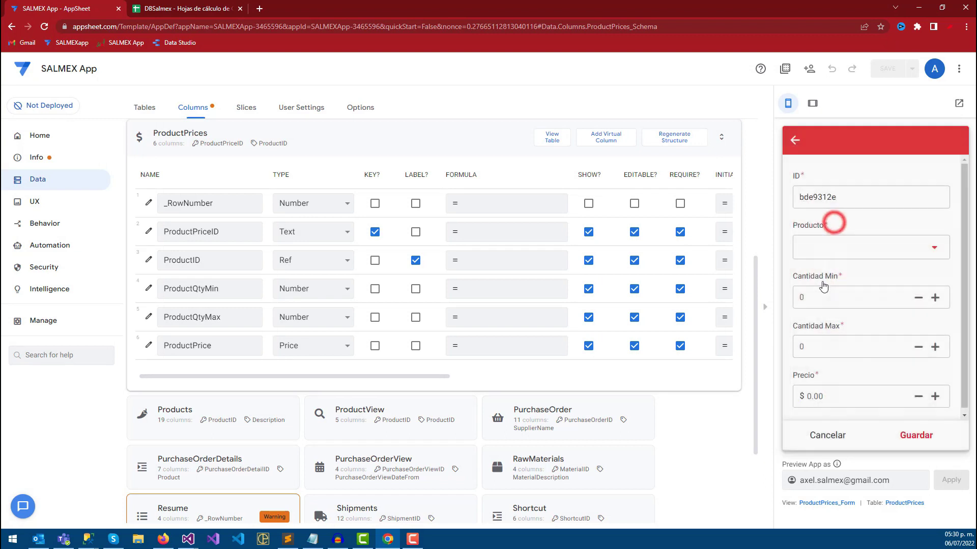
pyautogui.click(820, 309)
pyautogui.write('11')
pyautogui.click(844, 368)
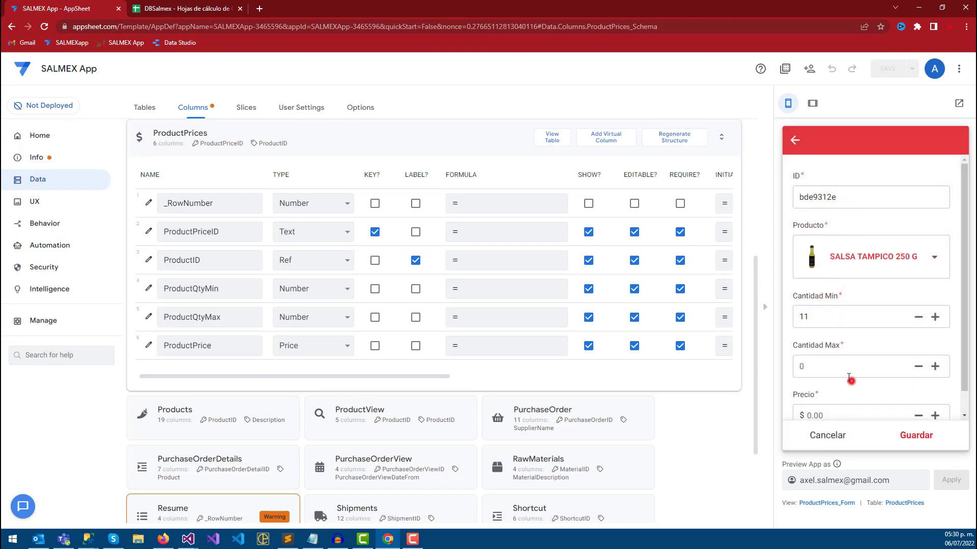
pyautogui.write('15')
pyautogui.click(821, 413)
pyautogui.write('50')
pyautogui.click(911, 436)
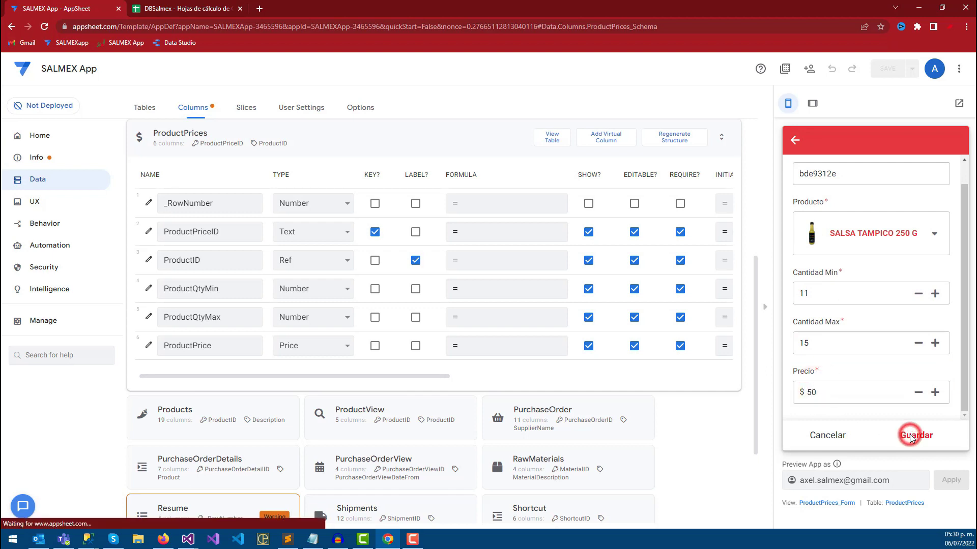
# Step: Add a third SALSA TAMPICO 250 G tier for 16–1000 units, then sync the preview
pyautogui.click(947, 397)
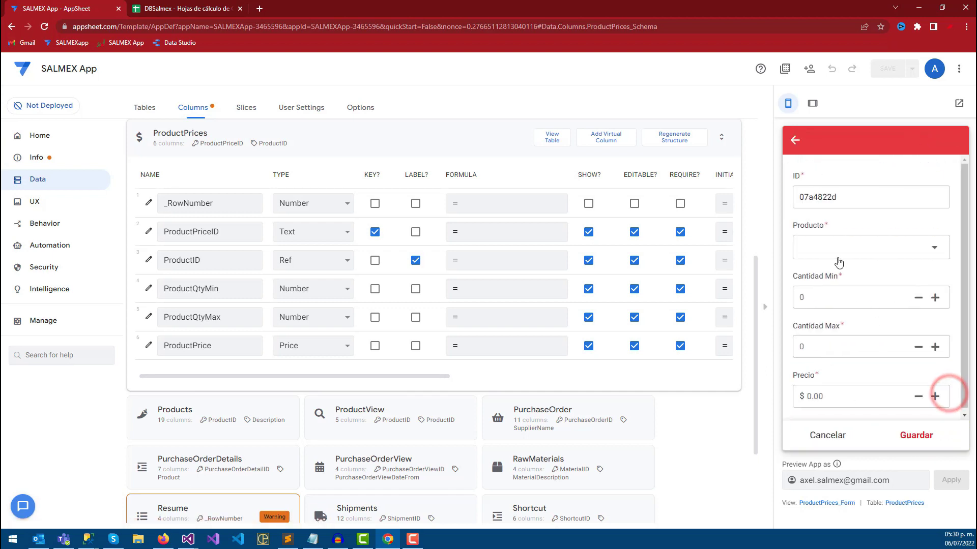
pyautogui.click(837, 259)
pyautogui.click(843, 232)
pyautogui.click(817, 314)
pyautogui.write('16')
pyautogui.click(844, 358)
pyautogui.write('1000')
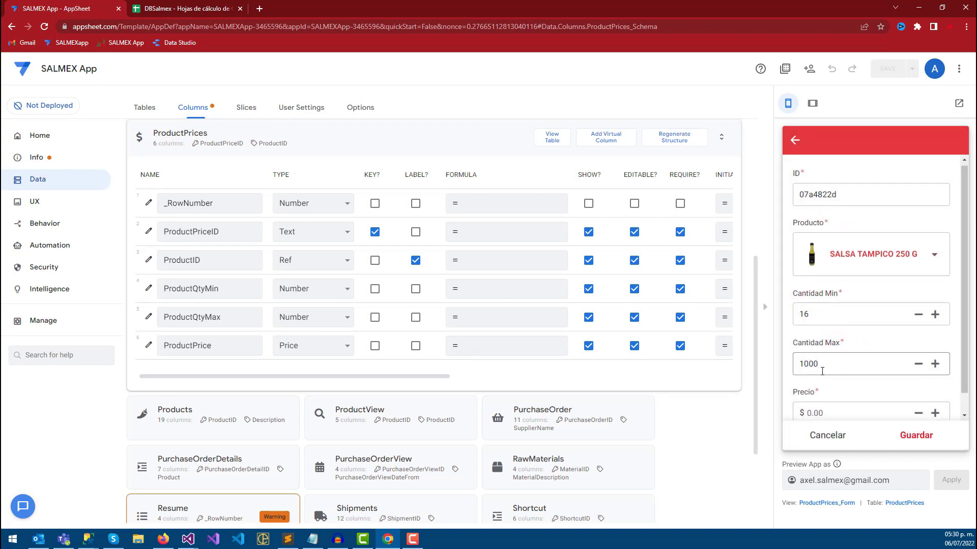
pyautogui.scroll(-1, 819, 402)
pyautogui.click(819, 392)
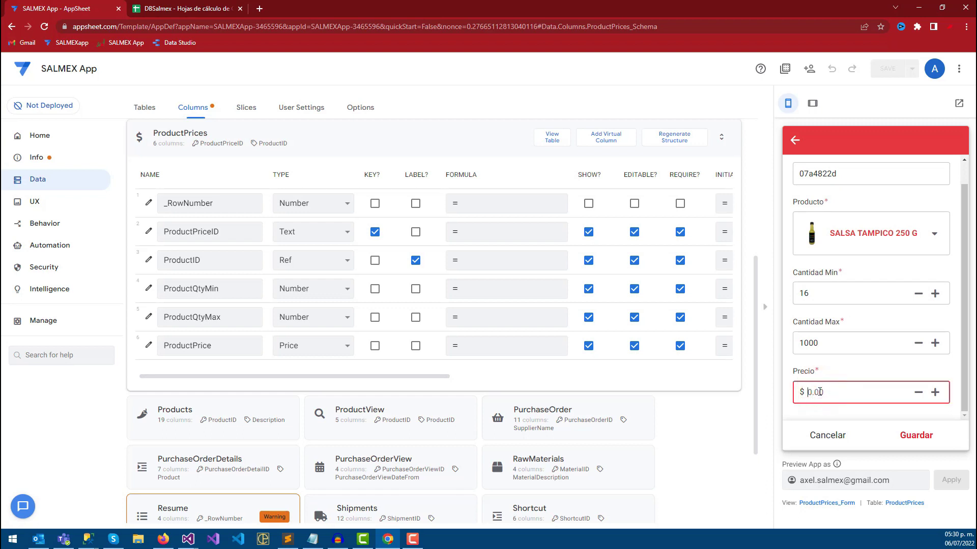
pyautogui.write('45')
pyautogui.click(915, 435)
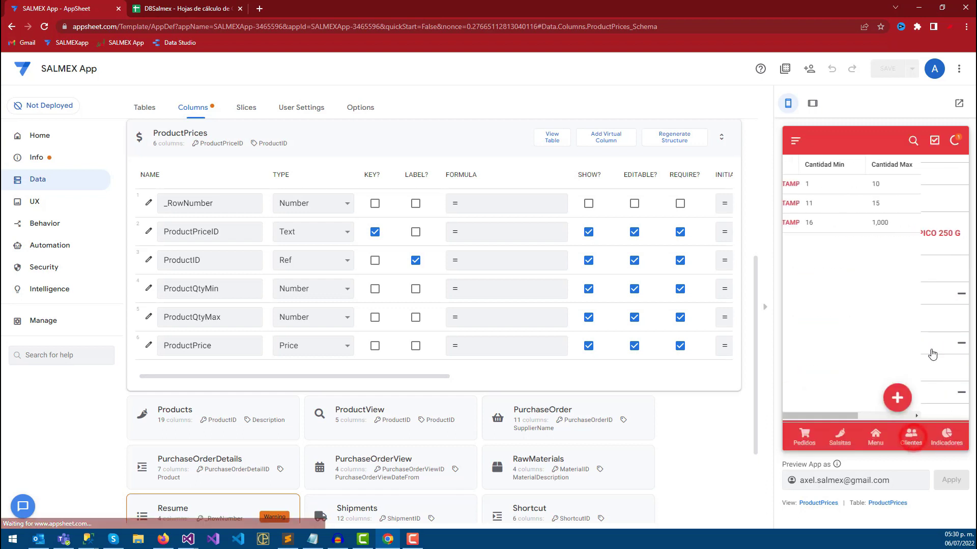
pyautogui.click(953, 140)
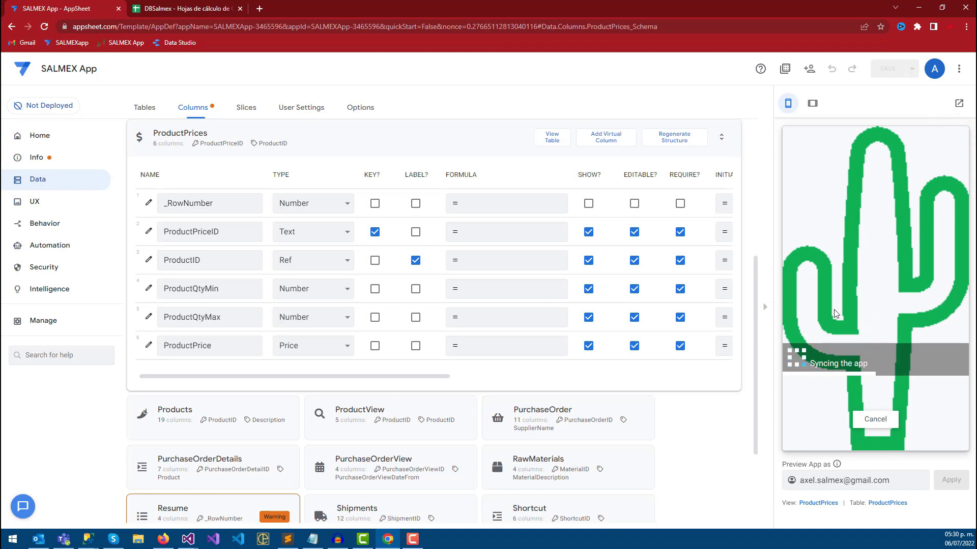
# Step: Collapse ProductPrices and expand the OrderDetails column definitions
pyautogui.click(242, 136)
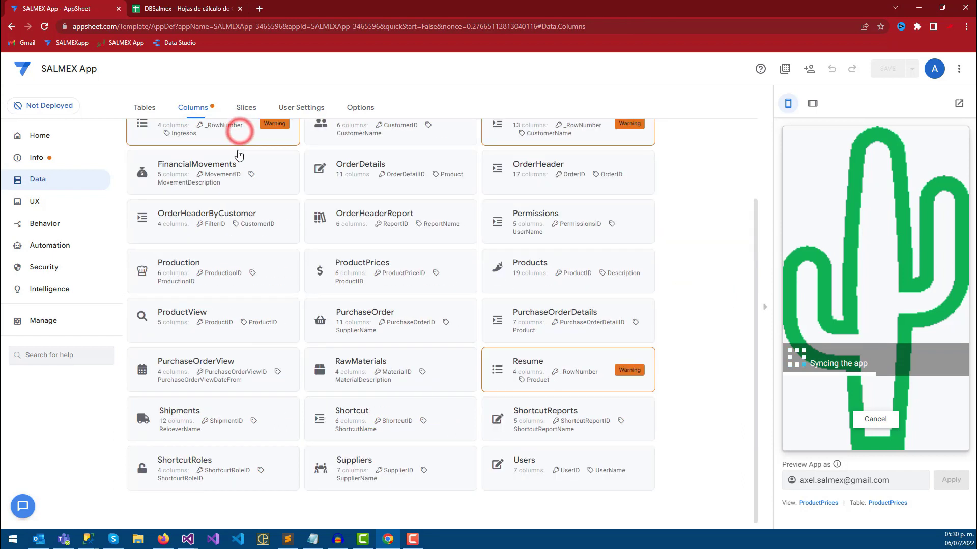
pyautogui.click(351, 276)
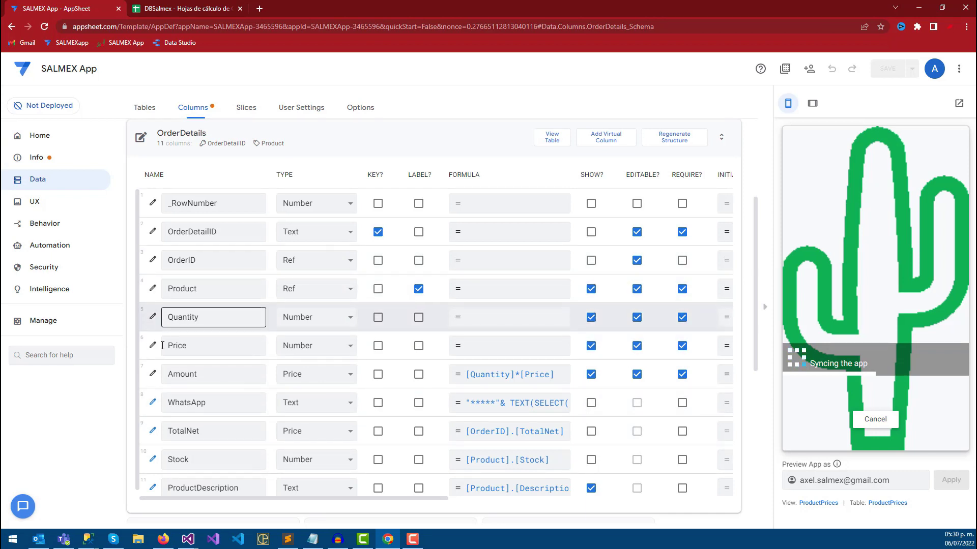
pyautogui.click(208, 501)
pyautogui.click(317, 501)
pyautogui.moveTo(386, 500); pyautogui.dragTo(475, 500)
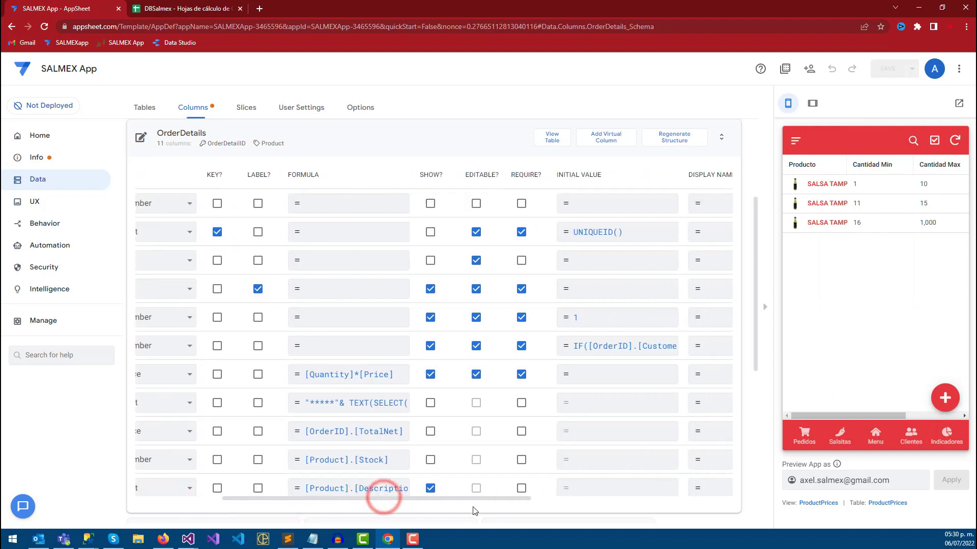
# Step: Compare Price's [Product].[Price] initial value with Products prices C2:C9, then add a virtual column
pyautogui.click(603, 346)
pyautogui.moveTo(420, 146); pyautogui.dragTo(496, 147)
pyautogui.click(212, 8)
pyautogui.click(136, 519)
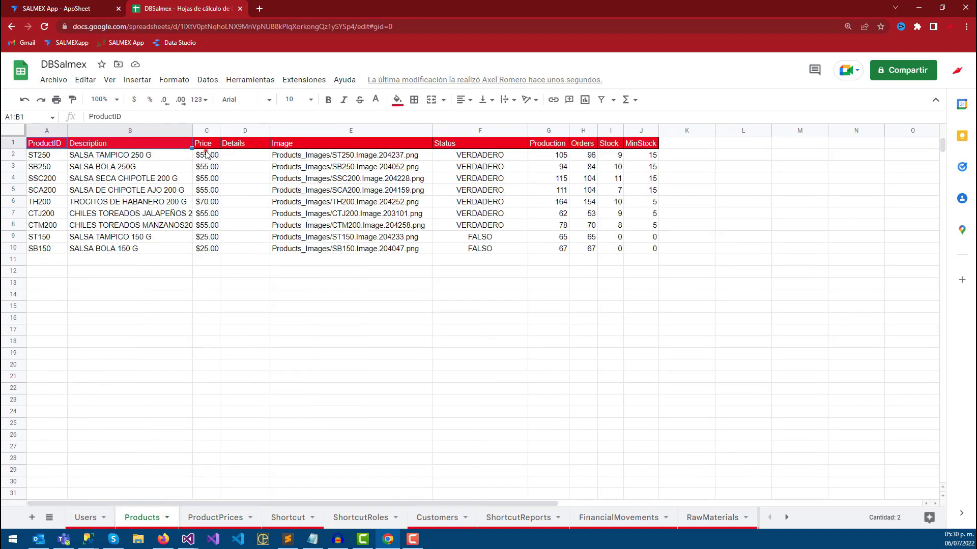
pyautogui.moveTo(206, 155); pyautogui.dragTo(206, 237)
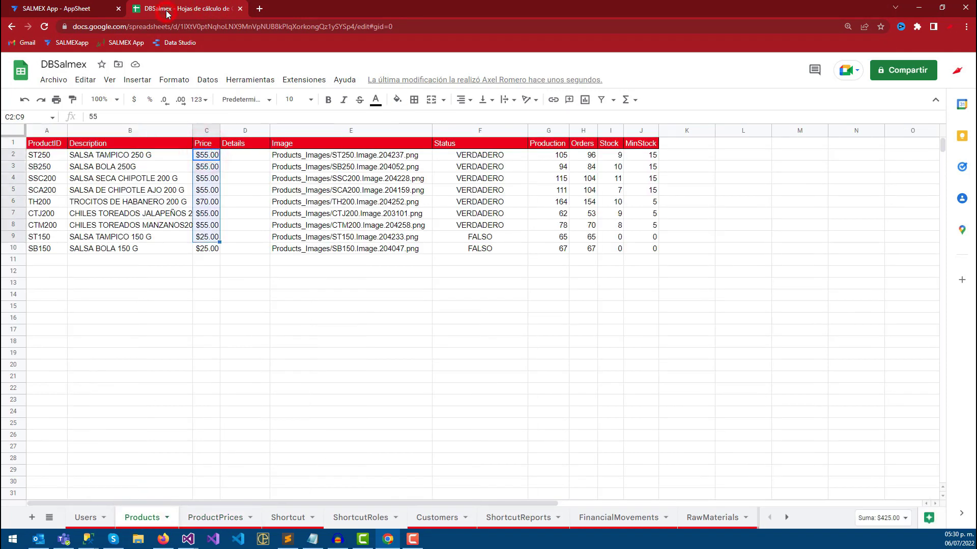
pyautogui.click(61, 8)
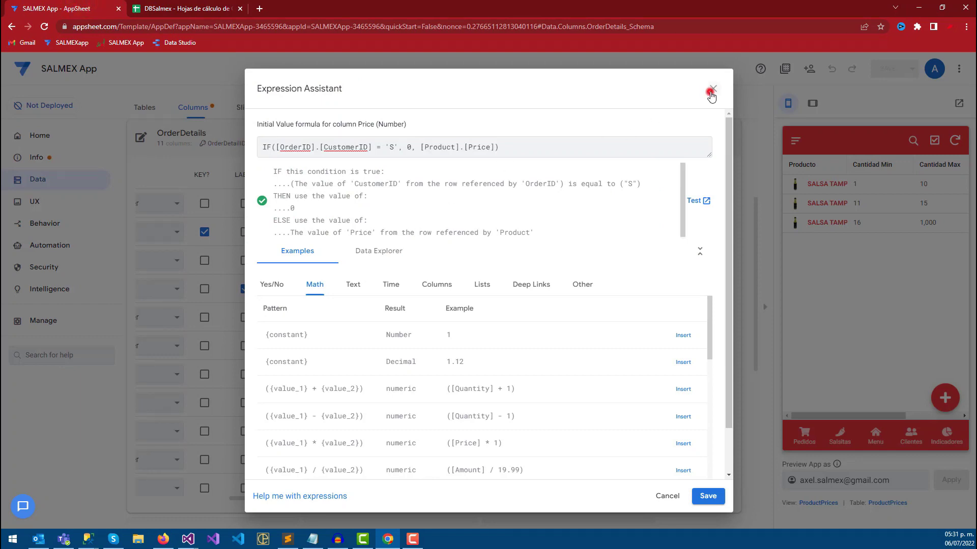
pyautogui.click(711, 91)
pyautogui.click(263, 500)
pyautogui.click(606, 137)
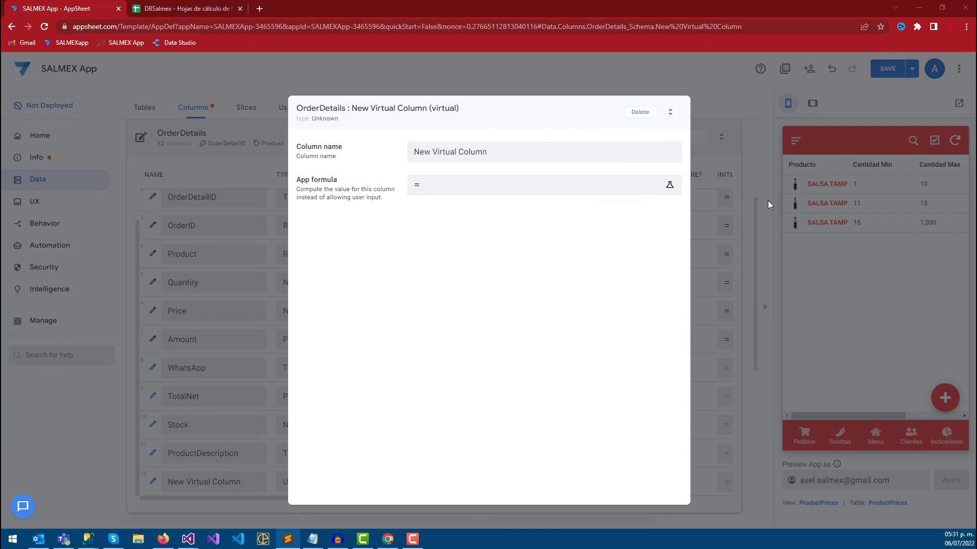
# Step: Name the new virtual column ProductListPrice and begin its formula with SELECT()
pyautogui.moveTo(506, 151); pyautogui.dragTo(414, 153)
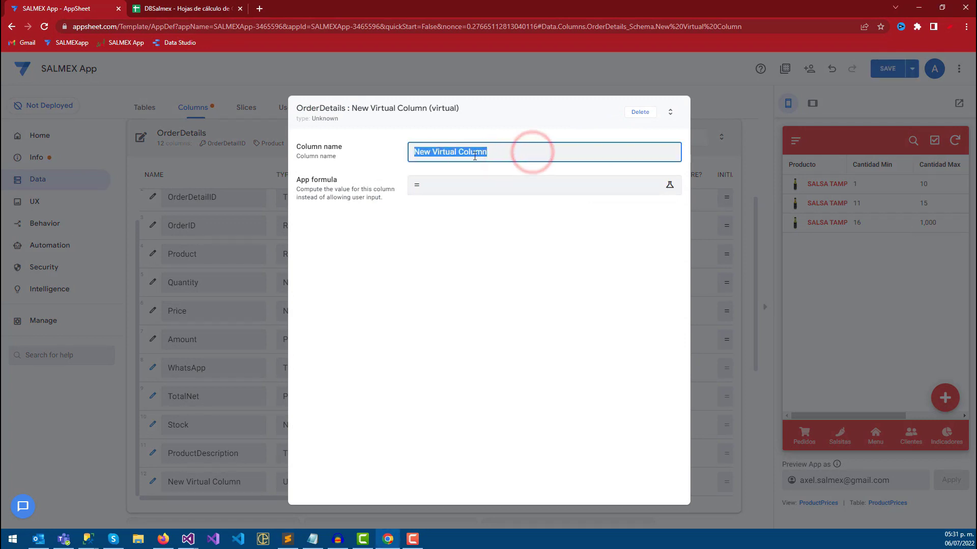
pyautogui.write('ProductListPrice')
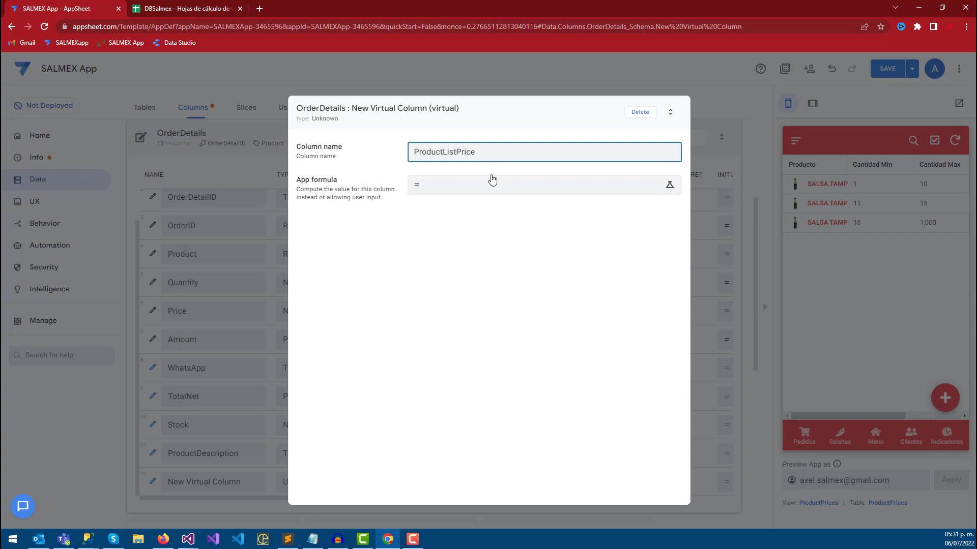
pyautogui.click(492, 181)
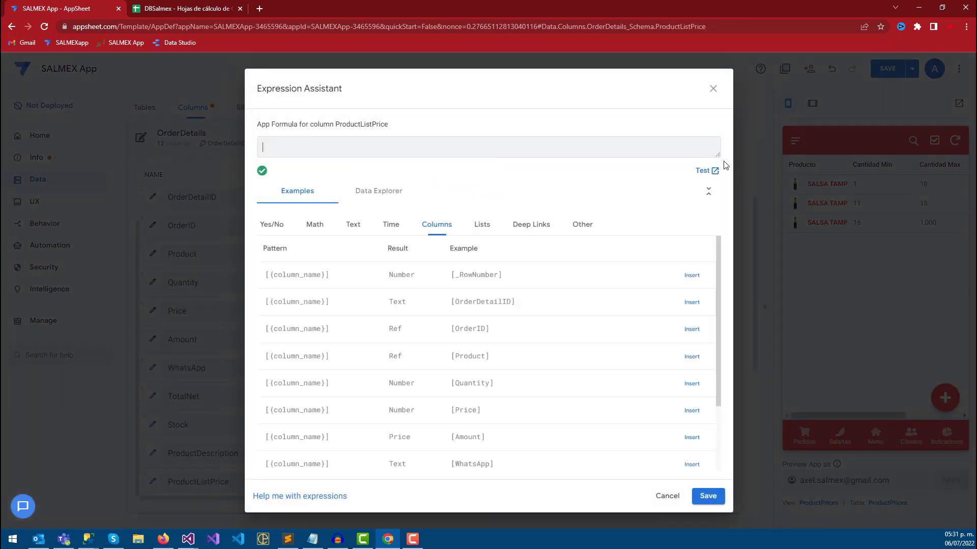
pyautogui.click(719, 157)
pyautogui.click(505, 193)
pyautogui.write('SELECT')
pyautogui.press('Return')
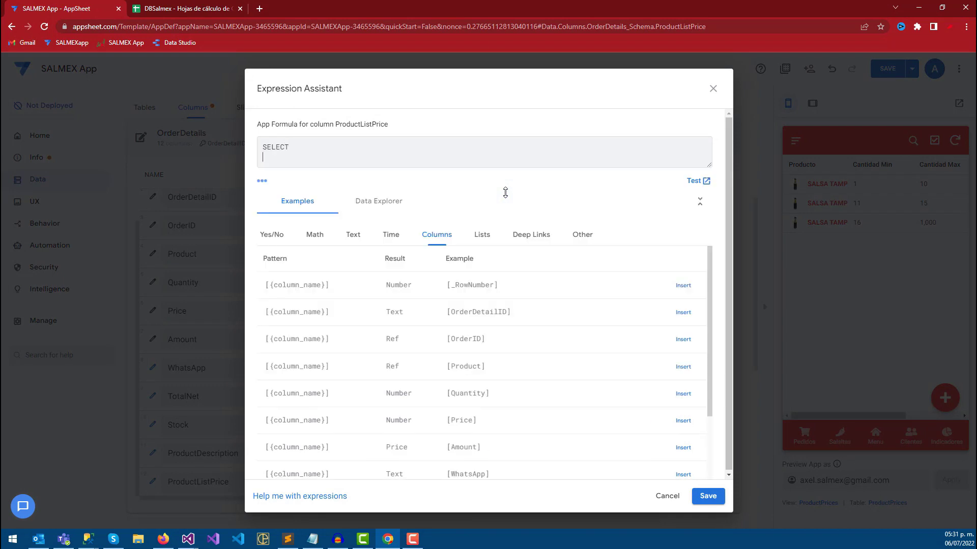
pyautogui.press('Return')
pyautogui.press('Return')
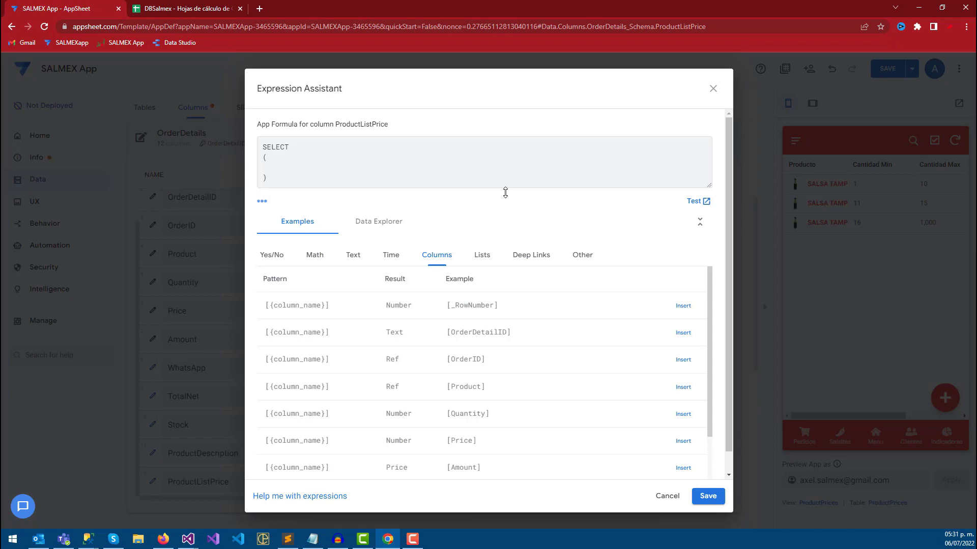
pyautogui.click(272, 175)
pyautogui.click(269, 167)
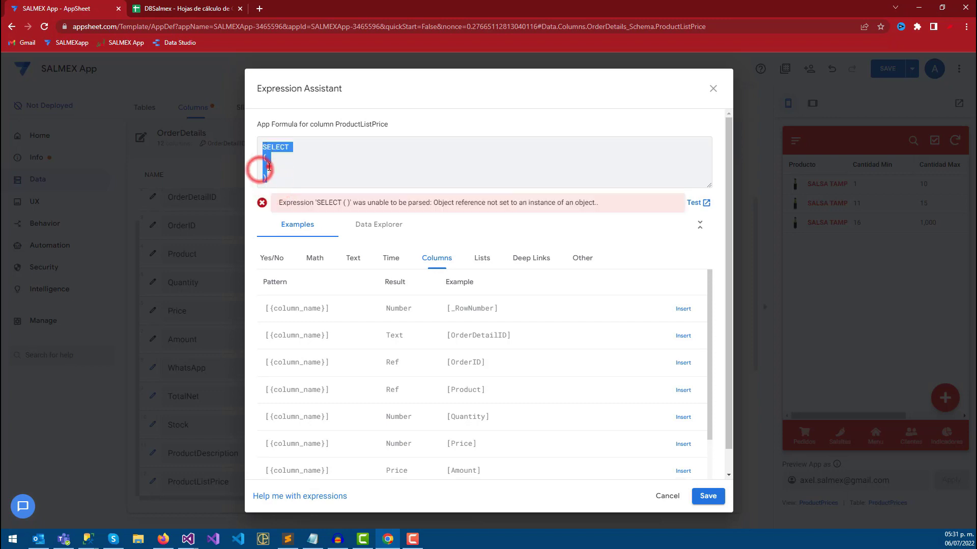
# Step: Check the ProductPrices sheet and enter ProductPrices[ProductPrice] as the SELECT list
pyautogui.click(179, 10)
pyautogui.click(216, 518)
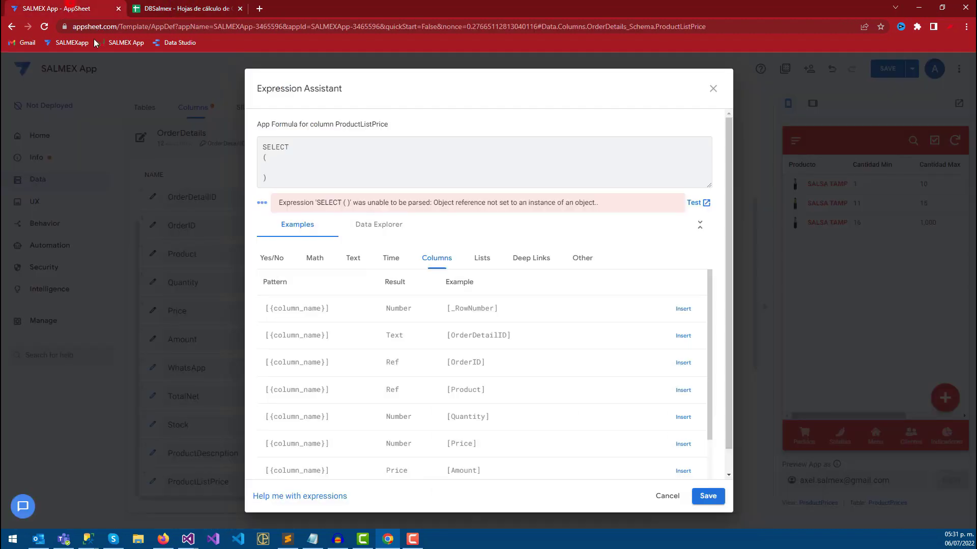
pyautogui.click(71, 9)
pyautogui.write('ProductPrices[')
pyautogui.click(143, 6)
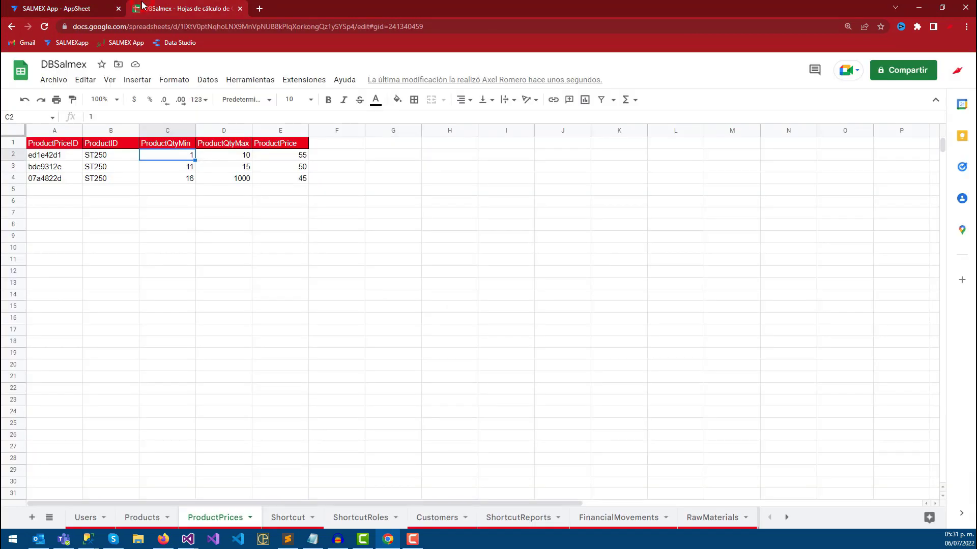
pyautogui.click(280, 148)
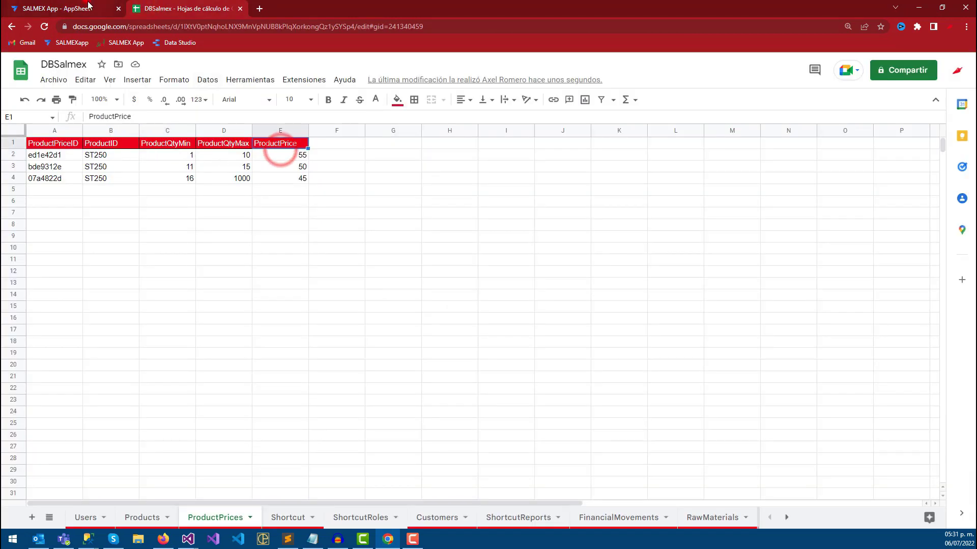
pyautogui.click(91, 7)
pyautogui.write('ProductPrices[ProductPrice')
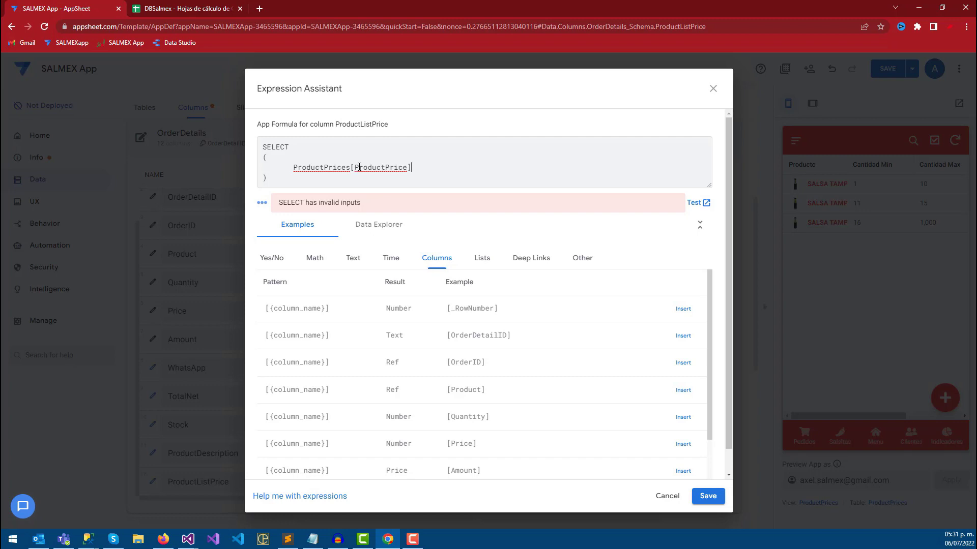
pyautogui.press('Return')
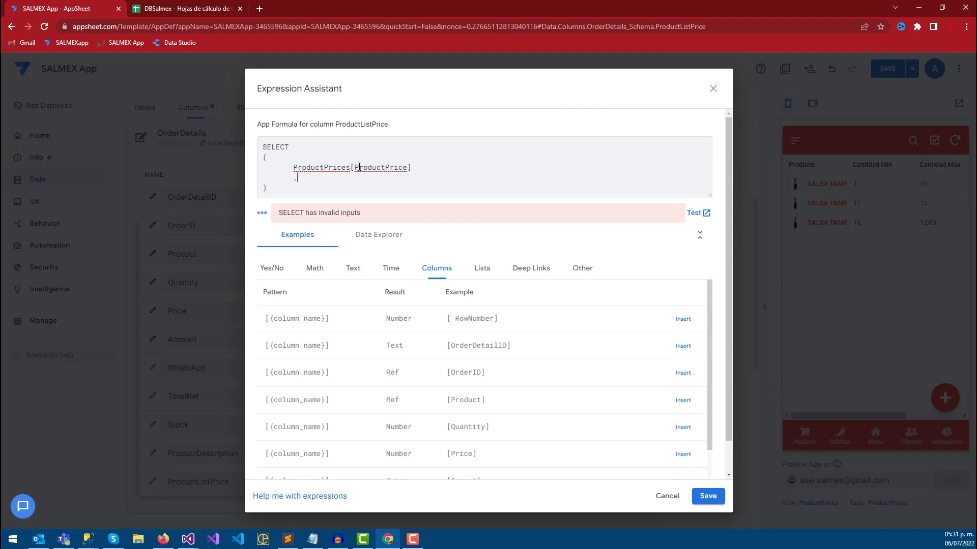
pyautogui.press('BackSpace')
# Step: Add an indented AND() condition starting with [Product]=
pyautogui.write('D')
pyautogui.press('Return')
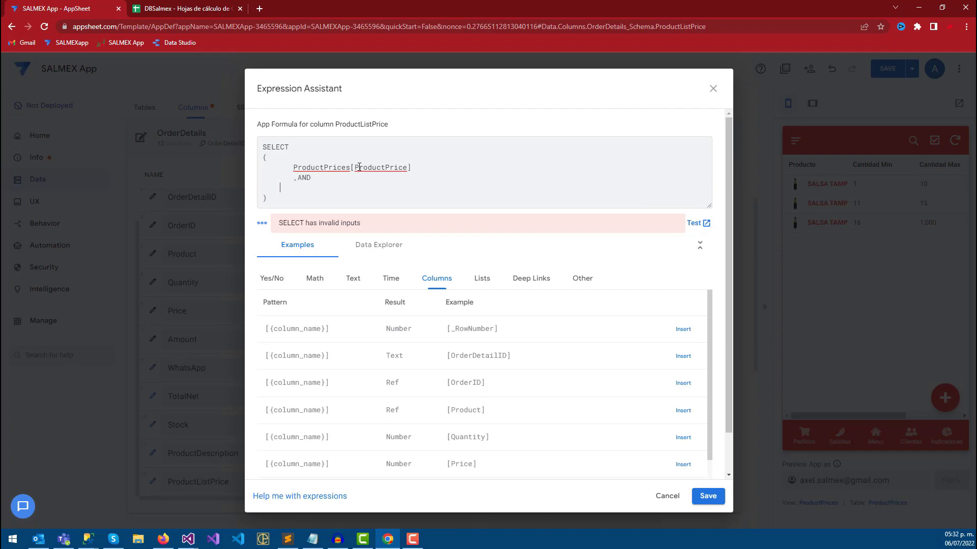
pyautogui.write('(')
pyautogui.press('Return')
pyautogui.write('(')
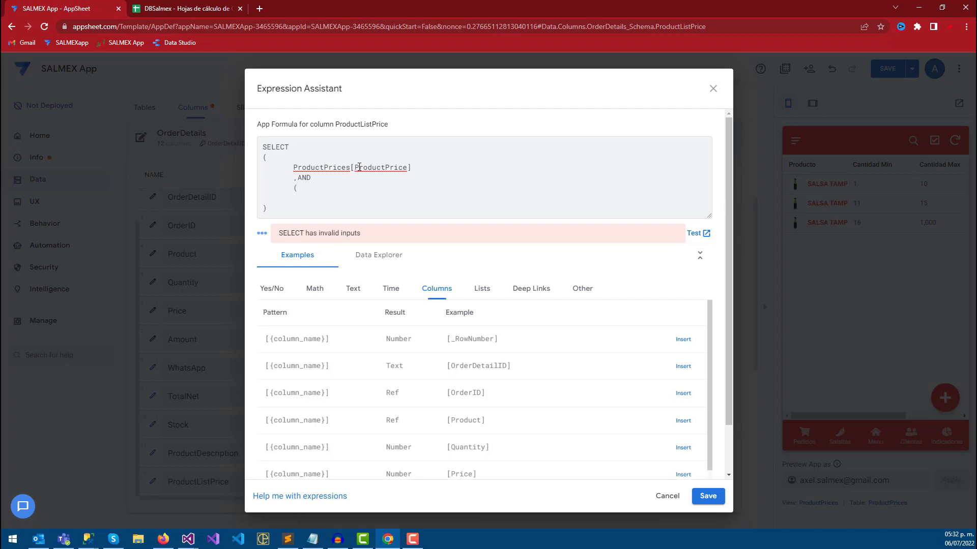
pyautogui.press('Return')
pyautogui.press('BackSpace')
pyautogui.click(319, 185)
pyautogui.press('Return')
pyautogui.press('Tab')
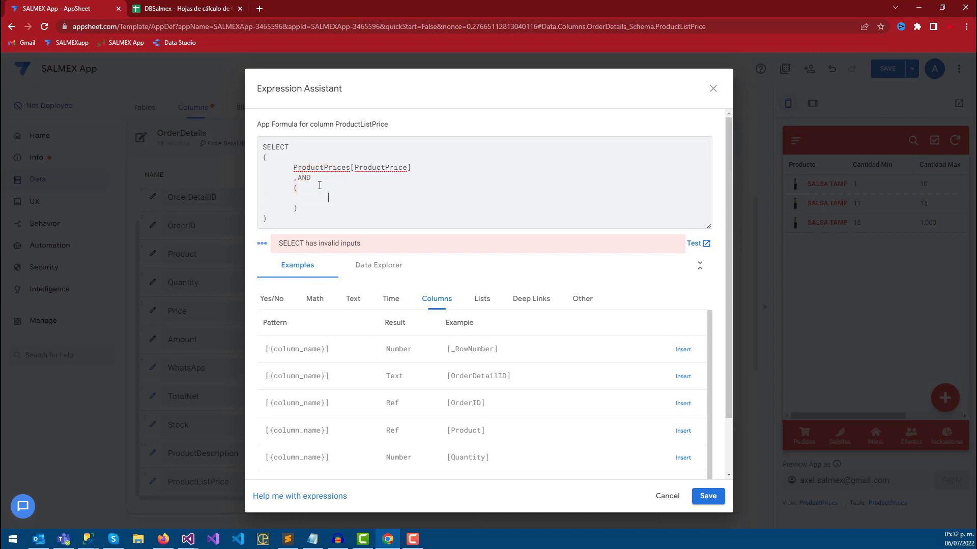
pyautogui.scroll(-2, 540, 373)
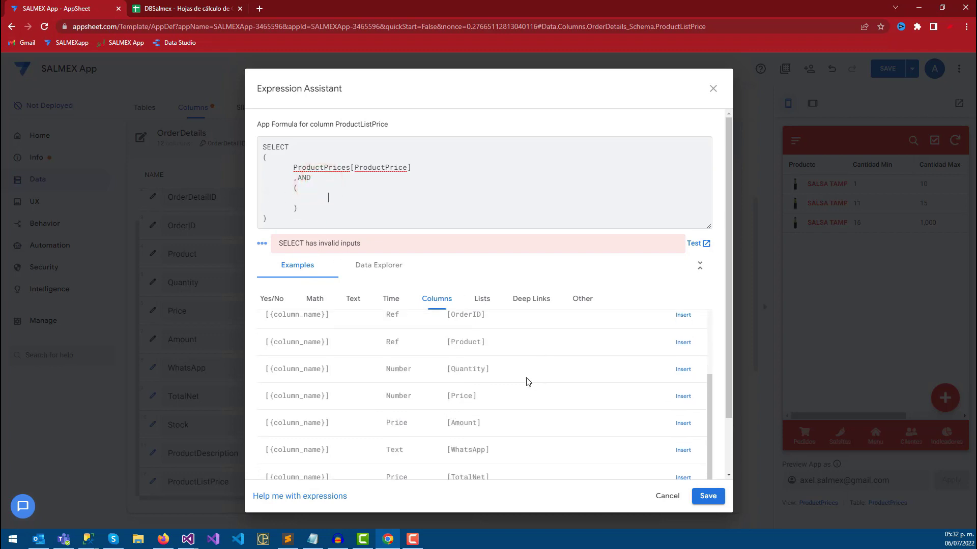
pyautogui.click(683, 342)
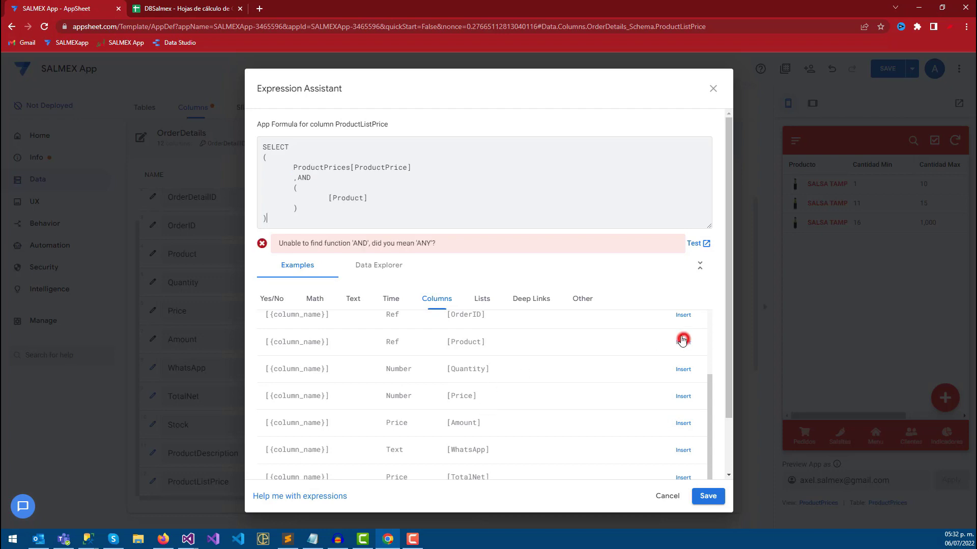
pyautogui.click(328, 200)
pyautogui.press('BackSpace')
pyautogui.press('BackSpace')
pyautogui.press('BackSpace')
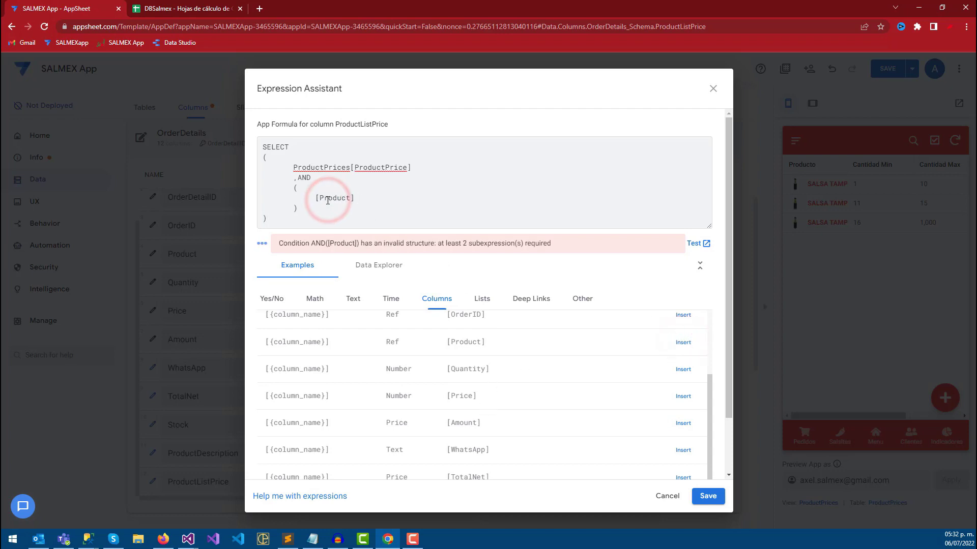
pyautogui.click(357, 201)
pyautogui.write('=')
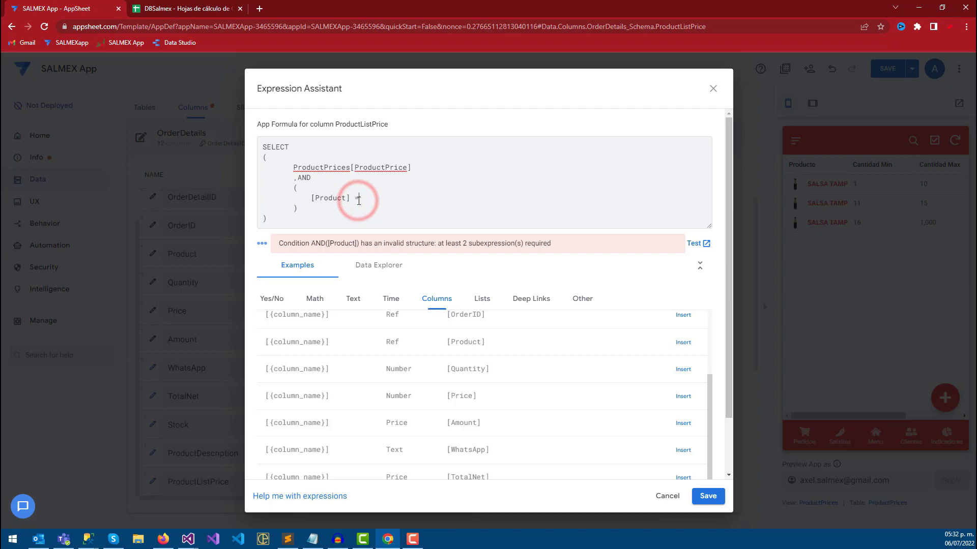
# Step: Complete the first condition as [Product]=[ProductID] after checking the sheet's column names
pyautogui.click(178, 7)
pyautogui.click(109, 146)
pyautogui.click(79, 8)
pyautogui.click(393, 200)
pyautogui.write('[ProductID')
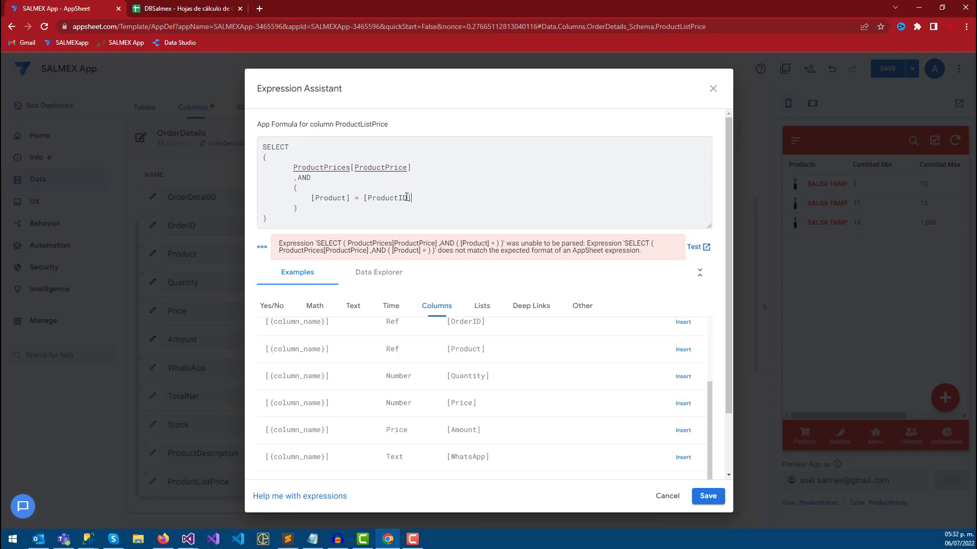
pyautogui.press('Return')
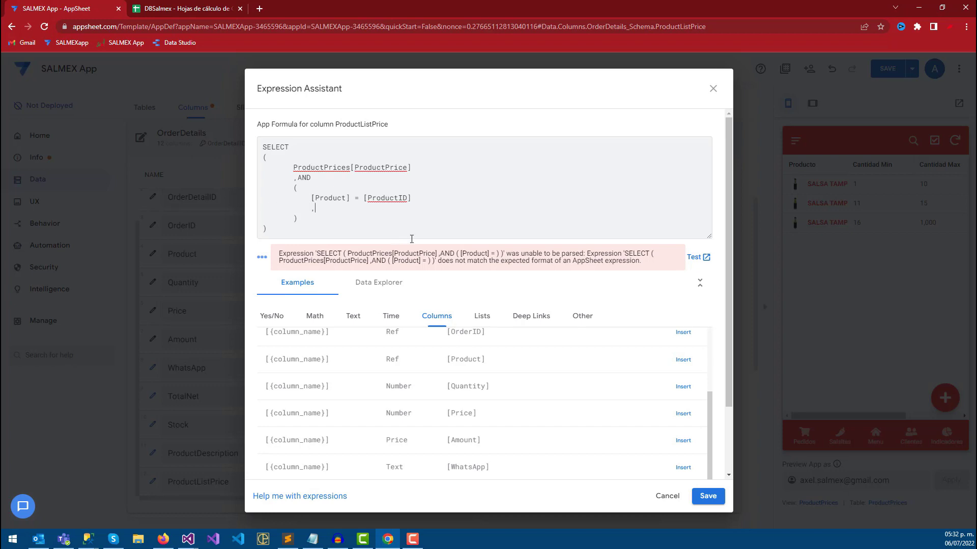
# Step: Add the condition [Quantity]>=[ProductQtyMin], copying the ProductQtyMin name from the sheet
pyautogui.scroll(-2, 471, 402)
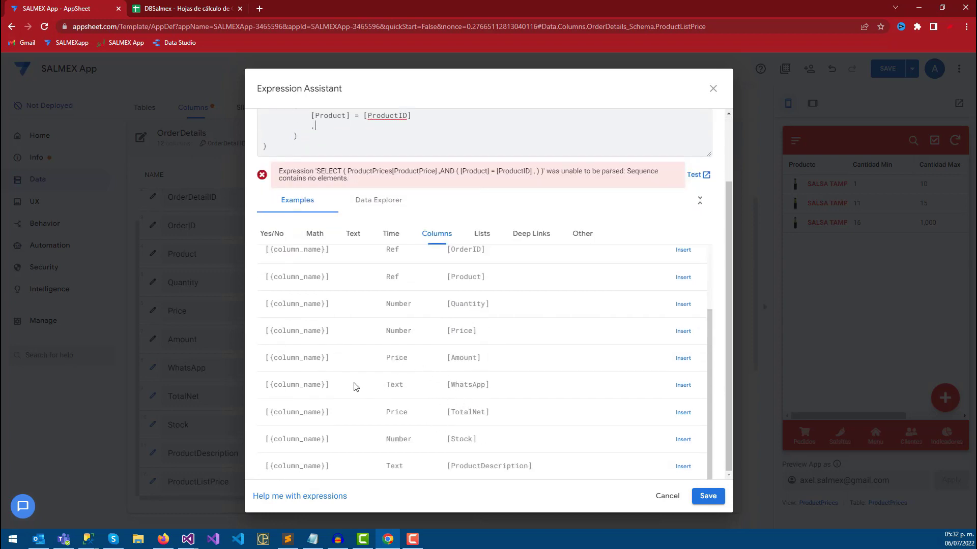
pyautogui.scroll(1, 483, 341)
pyautogui.click(683, 328)
pyautogui.moveTo(365, 132); pyautogui.dragTo(320, 134)
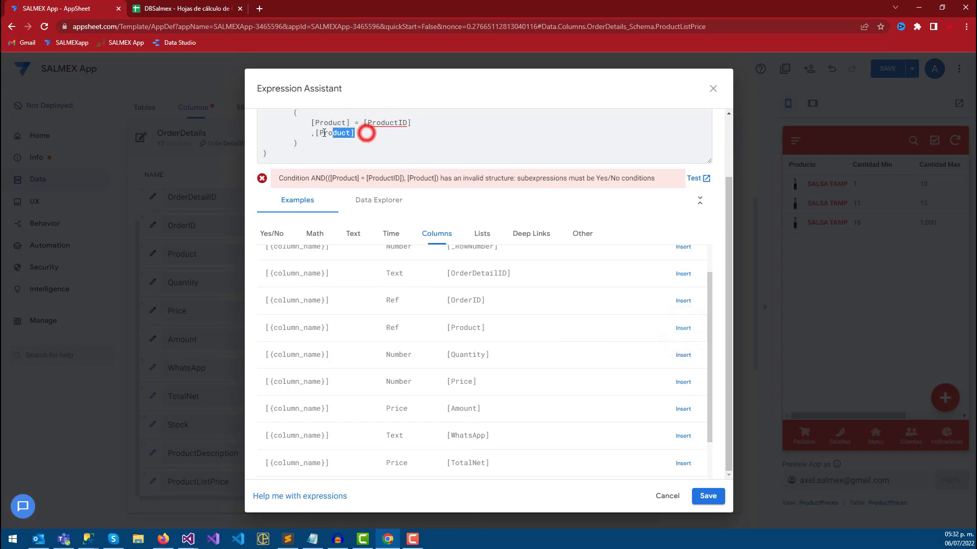
pyautogui.press('BackSpace')
pyautogui.click(683, 356)
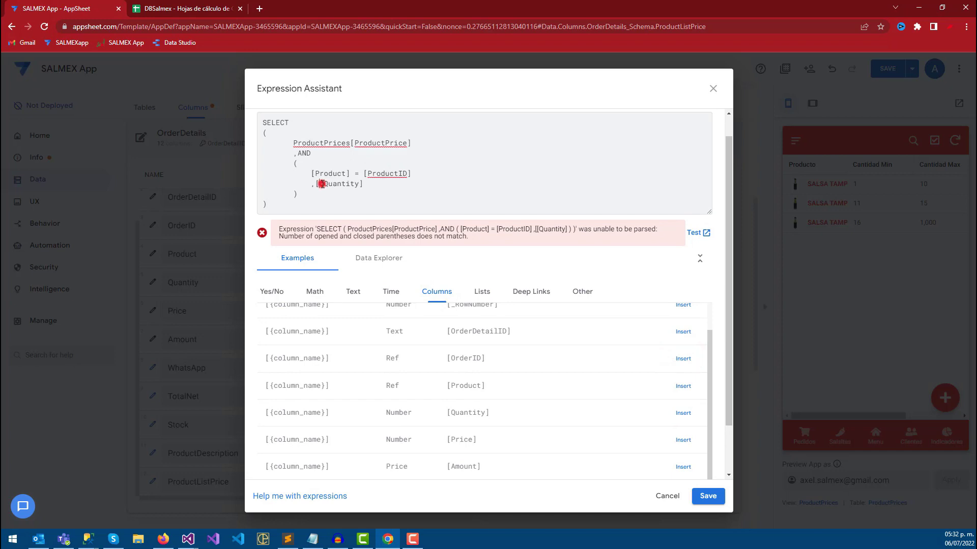
pyautogui.press('BackSpace')
pyautogui.click(373, 186)
pyautogui.click(205, 5)
pyautogui.click(162, 143)
pyautogui.hotkey('ctrl', 'c')
pyautogui.click(77, 5)
pyautogui.click(381, 184)
pyautogui.hotkey('ctrl', 'v')
# Step: Duplicate it as [Quantity]<=[ProductQtyMin] and save the formula
pyautogui.press('Return')
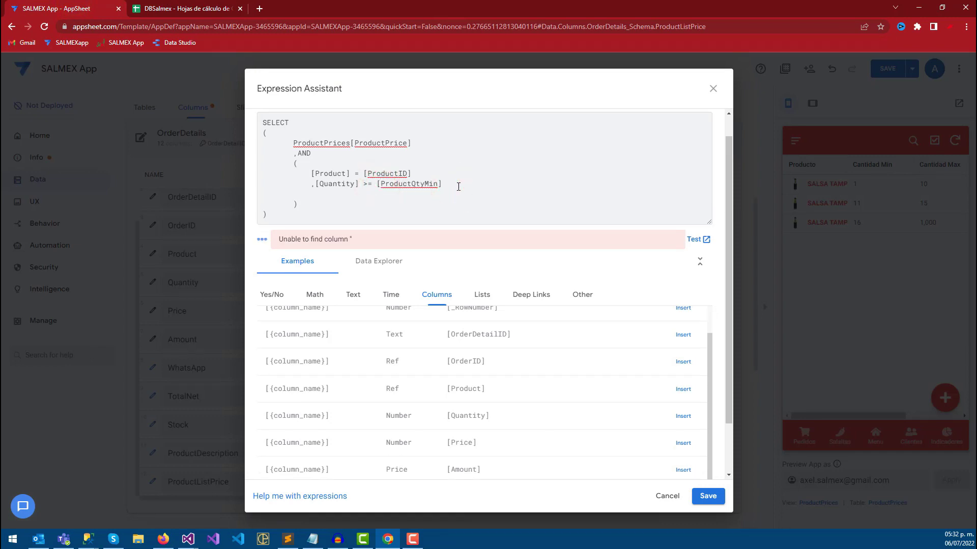
pyautogui.tripleClick(437, 183)
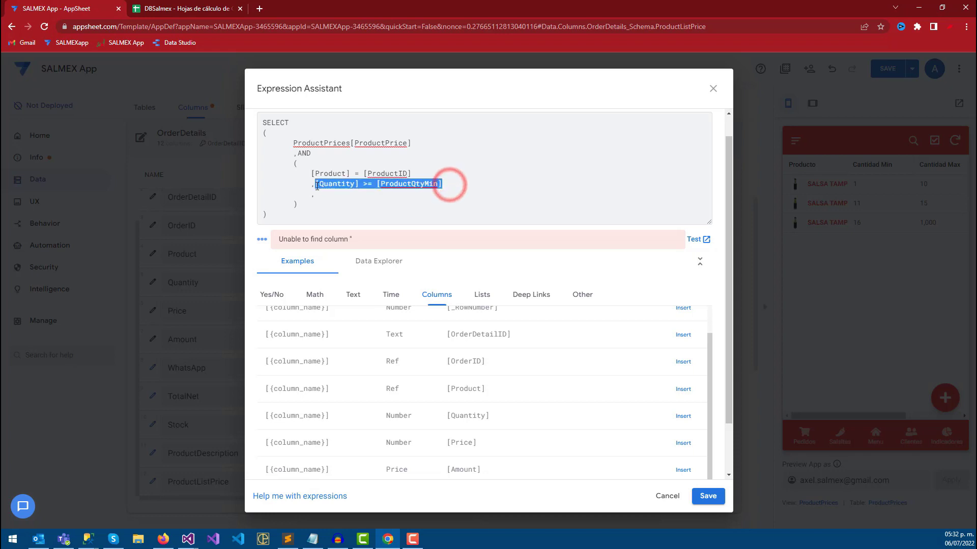
pyautogui.click(327, 197)
pyautogui.hotkey('ctrl', 'v')
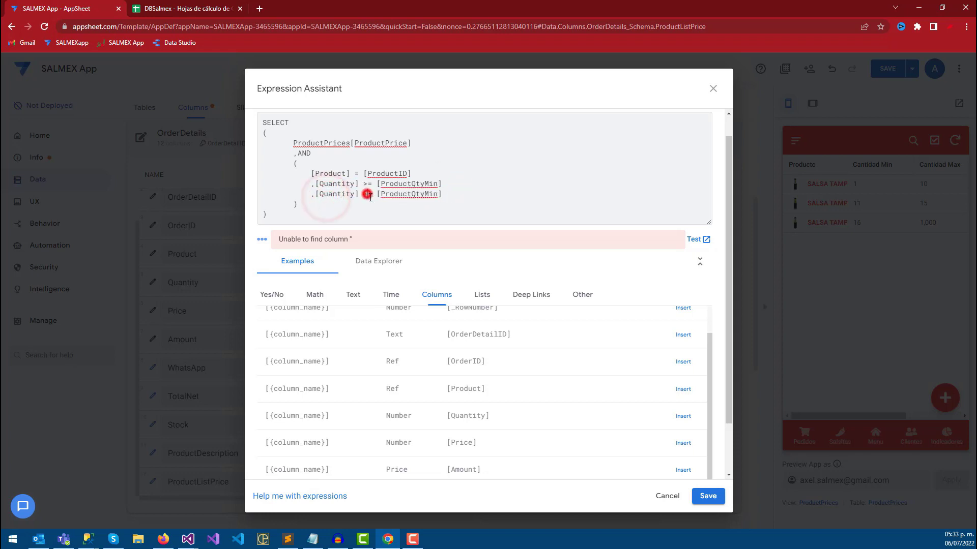
pyautogui.click(367, 195)
pyautogui.press('BackSpace')
pyautogui.click(704, 496)
# Step: Change the ProductListPrice column type to Number
pyautogui.click(645, 113)
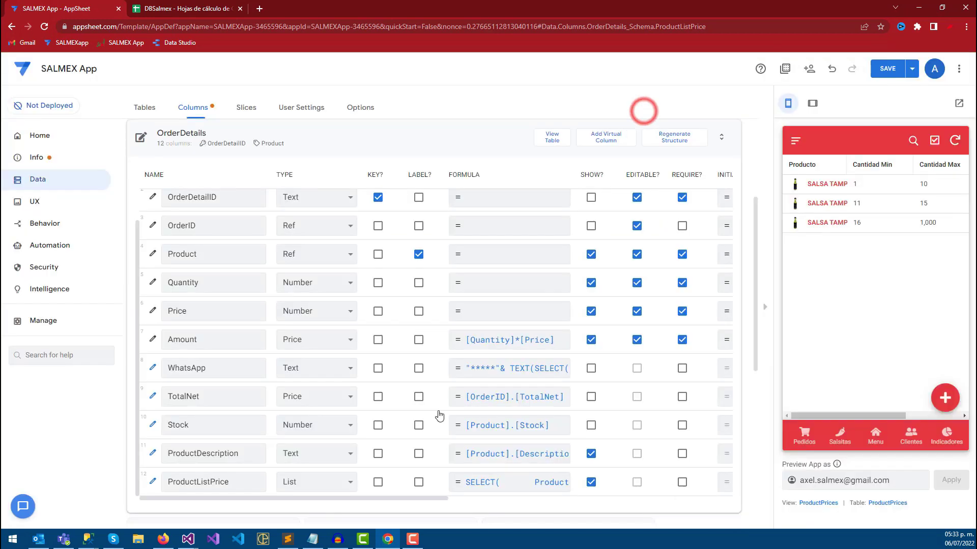
pyautogui.click(331, 482)
pyautogui.press('n')
pyautogui.press('u')
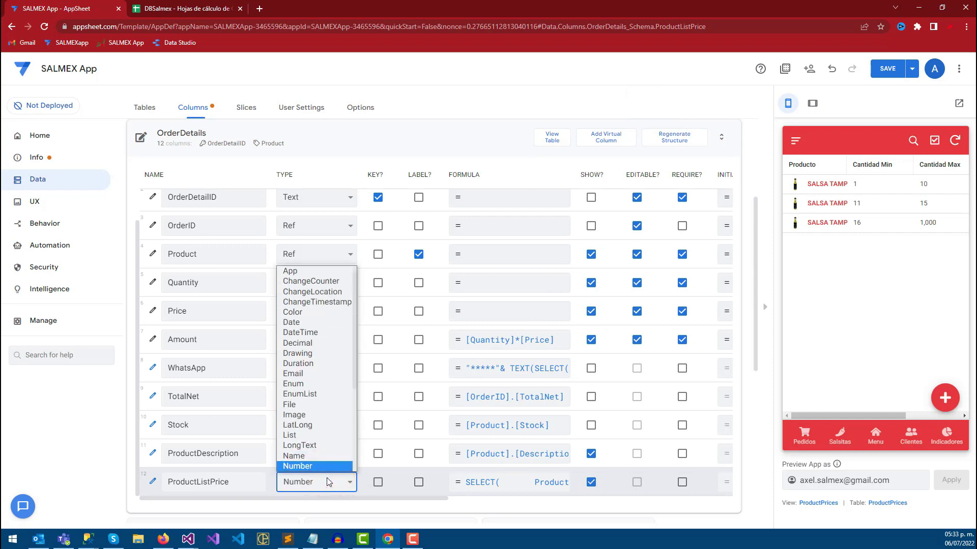
pyautogui.press('Return')
# Step: Wrap the SELECT formula in NUMBER( … ), save it, and save the app
pyautogui.click(496, 488)
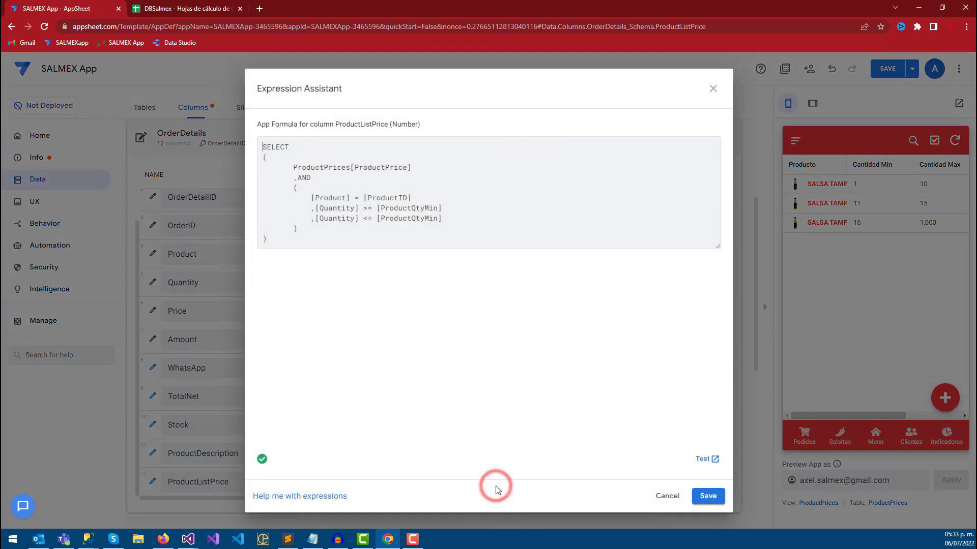
pyautogui.press('Return')
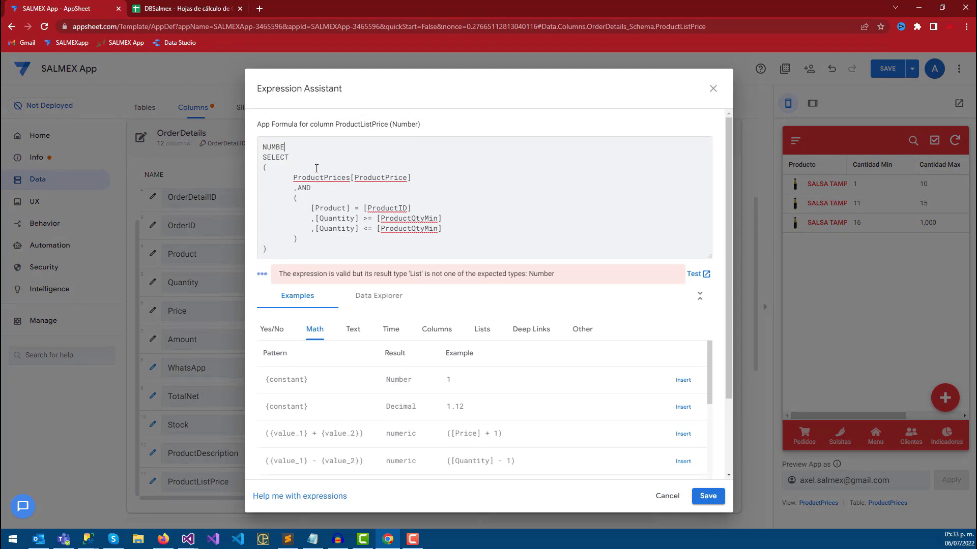
pyautogui.write('R')
pyautogui.press('Return')
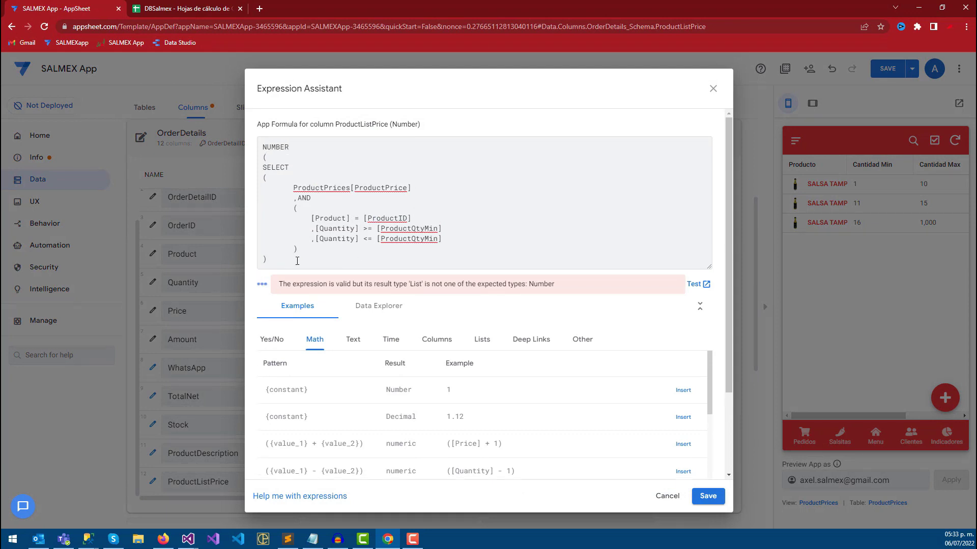
pyautogui.press('Return')
pyautogui.write(')')
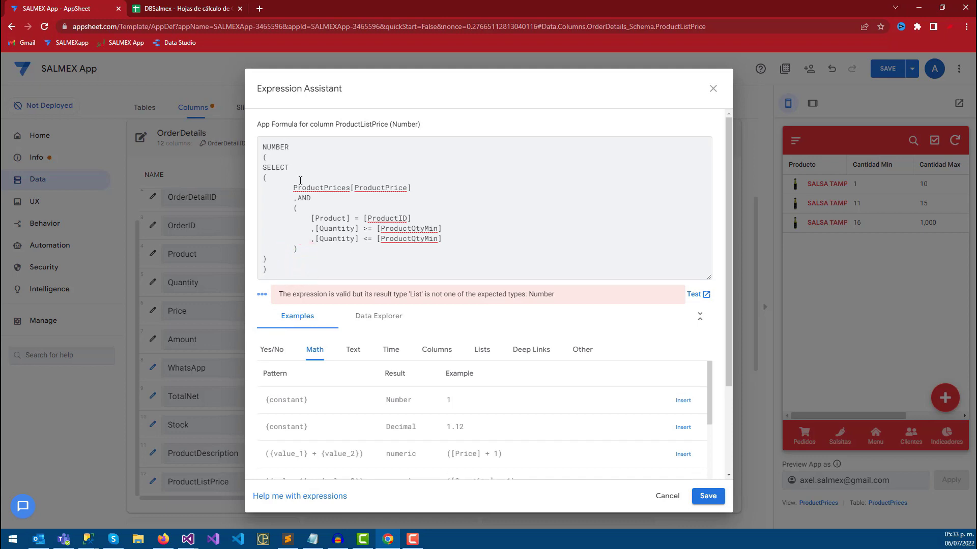
pyautogui.click(264, 178)
pyautogui.click(264, 258)
pyautogui.click(708, 497)
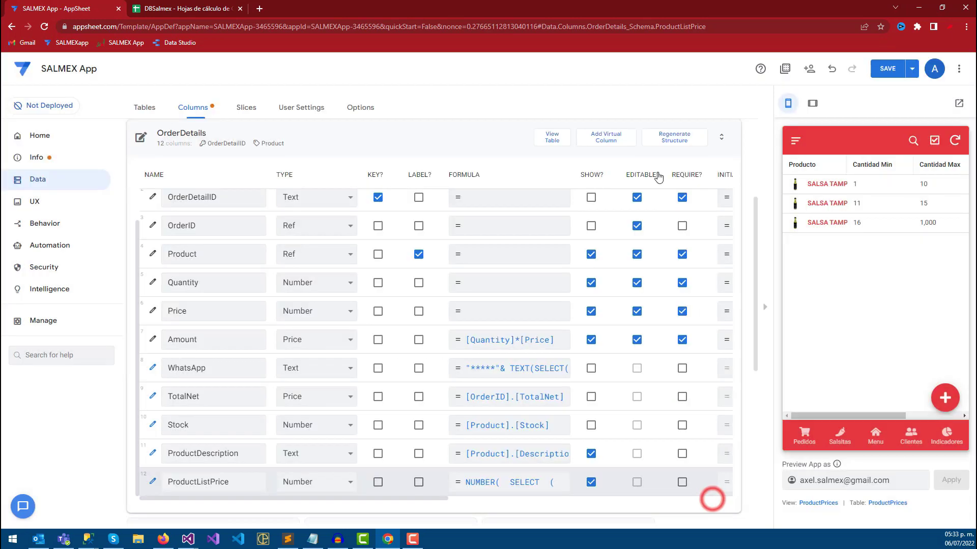
pyautogui.click(887, 68)
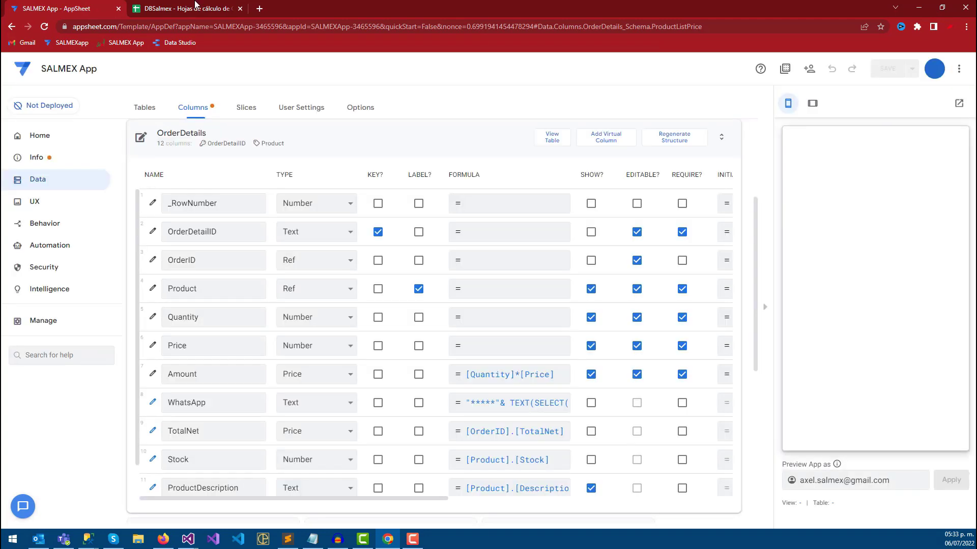
pyautogui.click(188, 8)
pyautogui.click(99, 159)
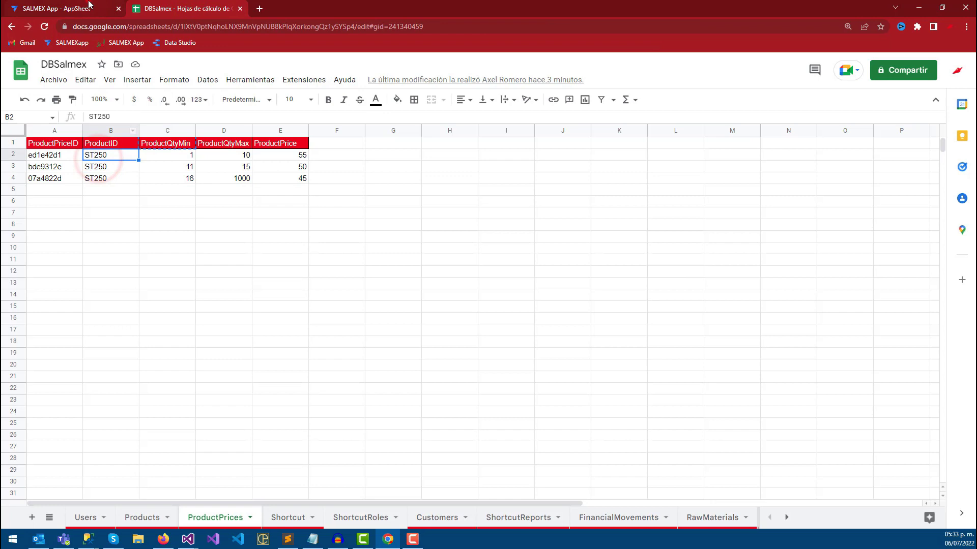
pyautogui.click(91, 8)
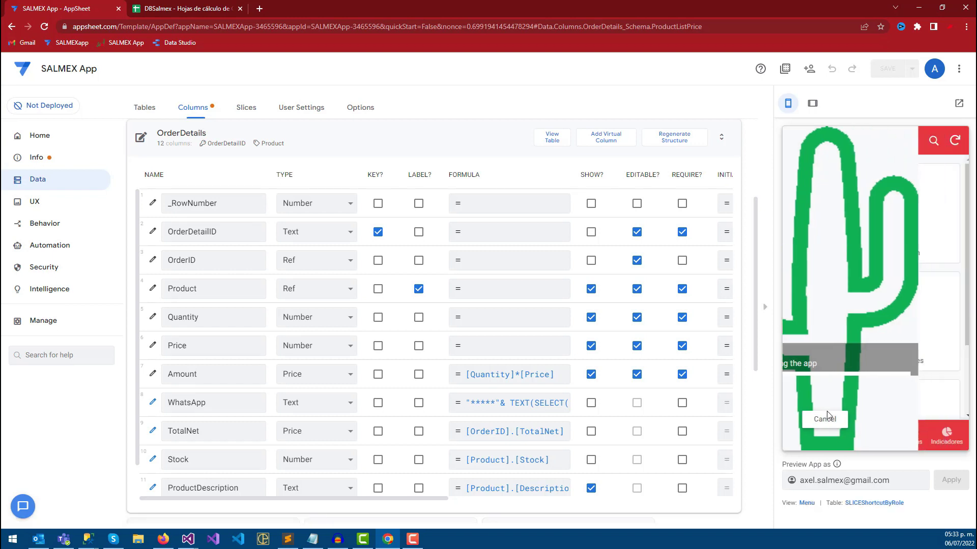
# Step: Start a new preview order with an item for SALSA TAMPICO 250 G
pyautogui.click(802, 435)
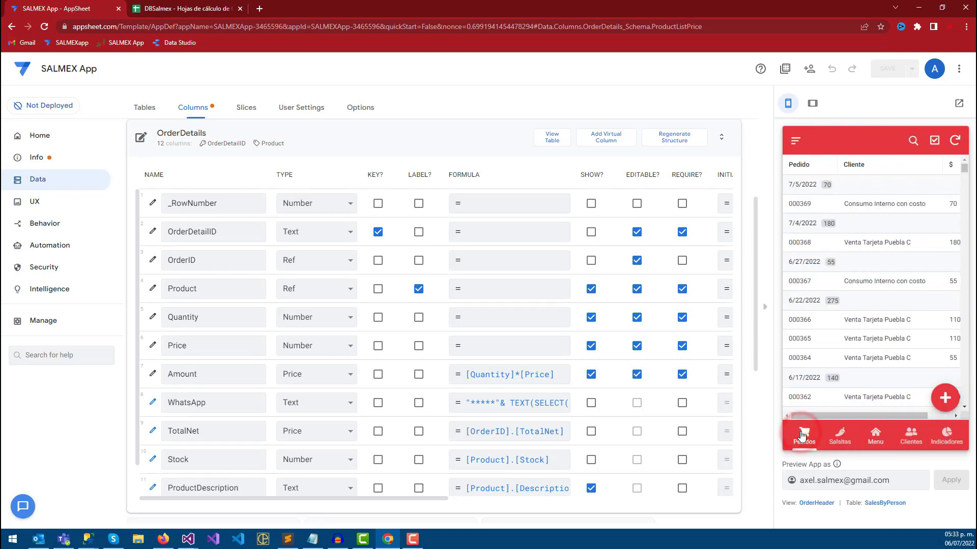
pyautogui.click(944, 398)
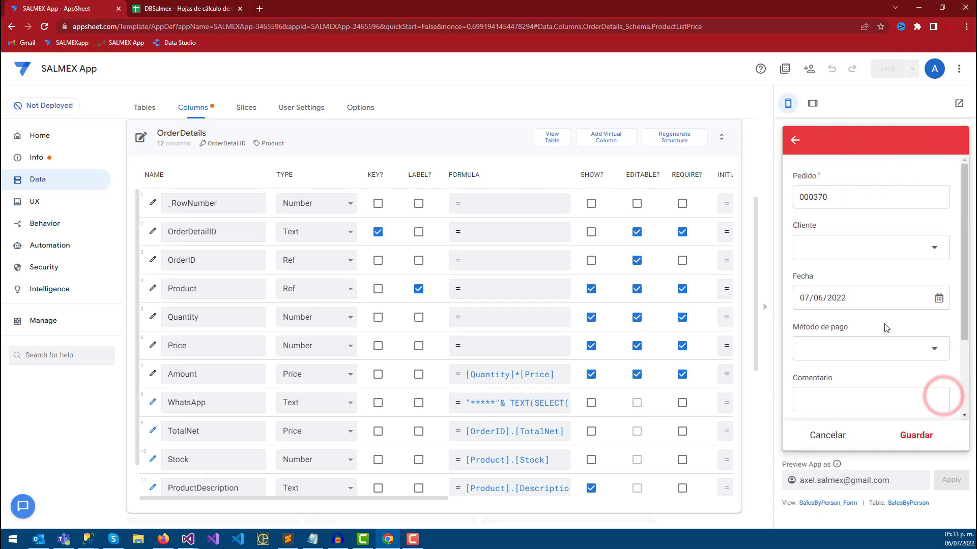
pyautogui.scroll(-3, 880, 356)
pyautogui.click(864, 347)
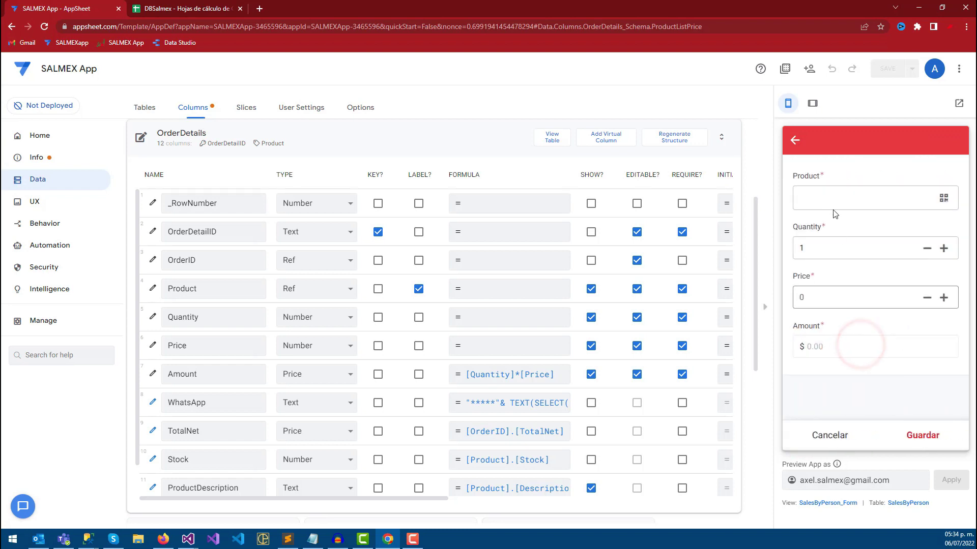
pyautogui.click(832, 196)
pyautogui.scroll(-2, 868, 295)
pyautogui.scroll(-2, 867, 295)
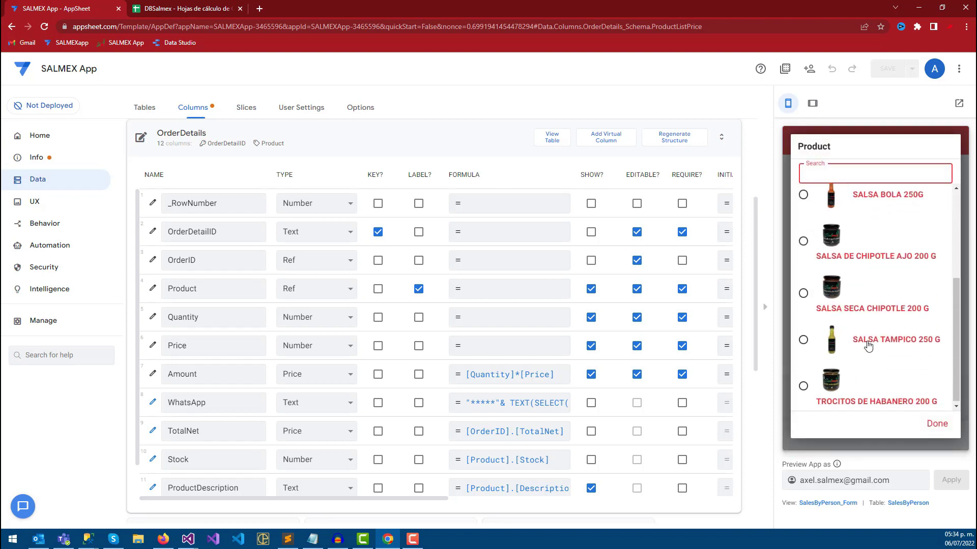
pyautogui.click(804, 339)
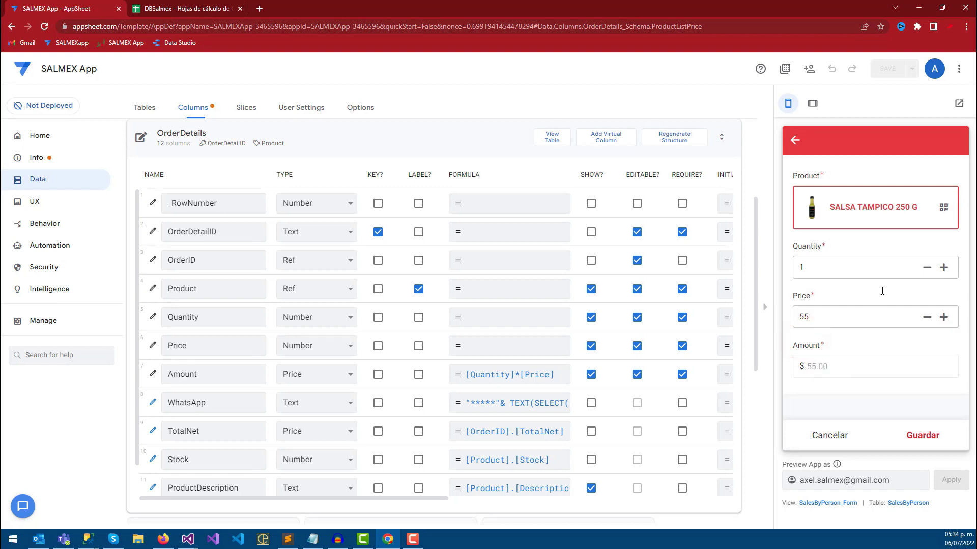
# Step: Raise the quantity to 3 for a 165.00 amount, cancel the item, and go to UX views
pyautogui.click(942, 268)
pyautogui.click(942, 268)
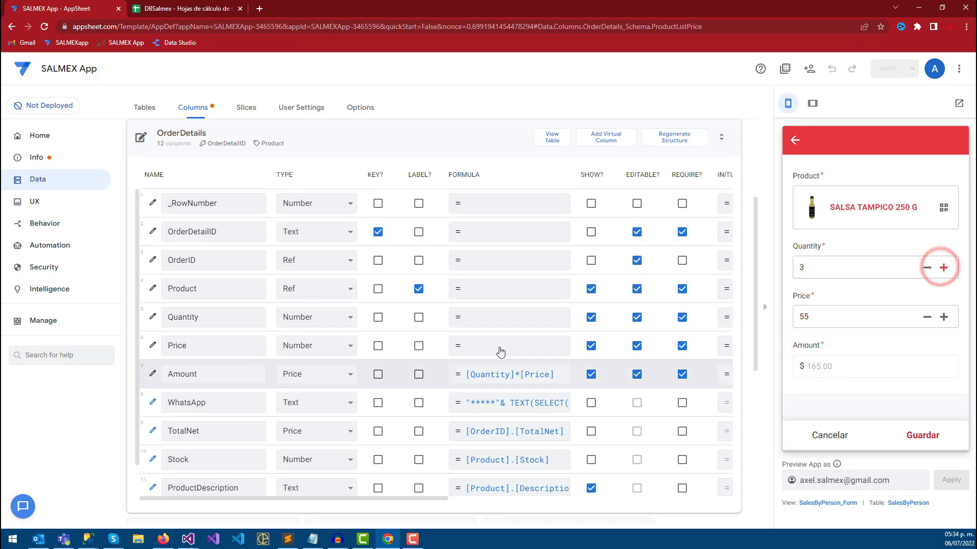
pyautogui.click(829, 435)
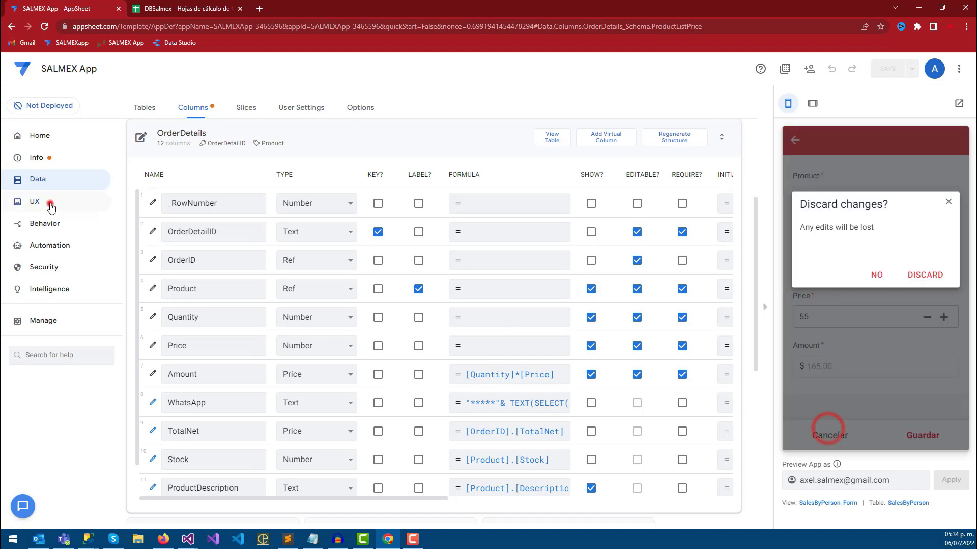
pyautogui.click(51, 207)
pyautogui.scroll(-3, 244, 331)
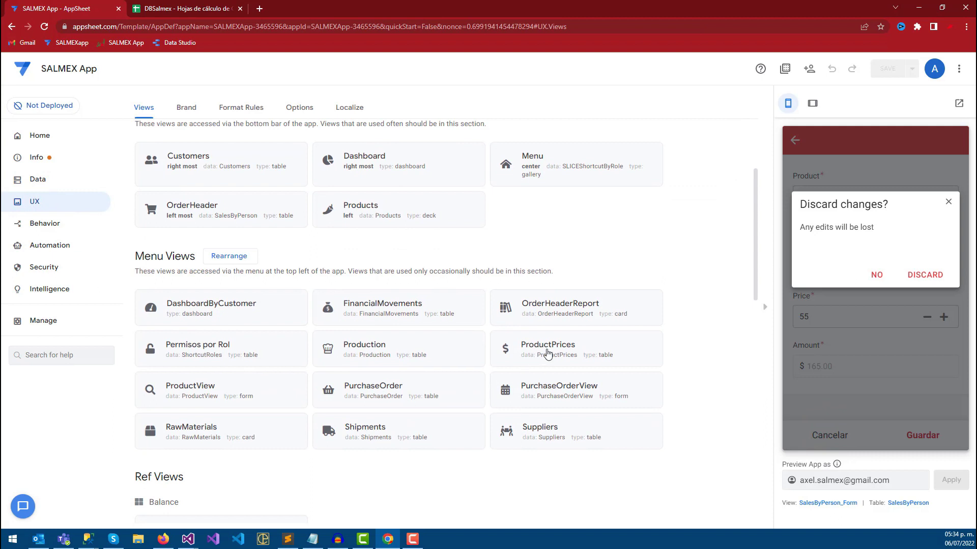
# Step: Open the OrderDetails form view settings under Ref Views
pyautogui.scroll(1, 534, 256)
pyautogui.scroll(-2, 462, 290)
pyautogui.scroll(-1, 462, 290)
pyautogui.scroll(-2, 418, 369)
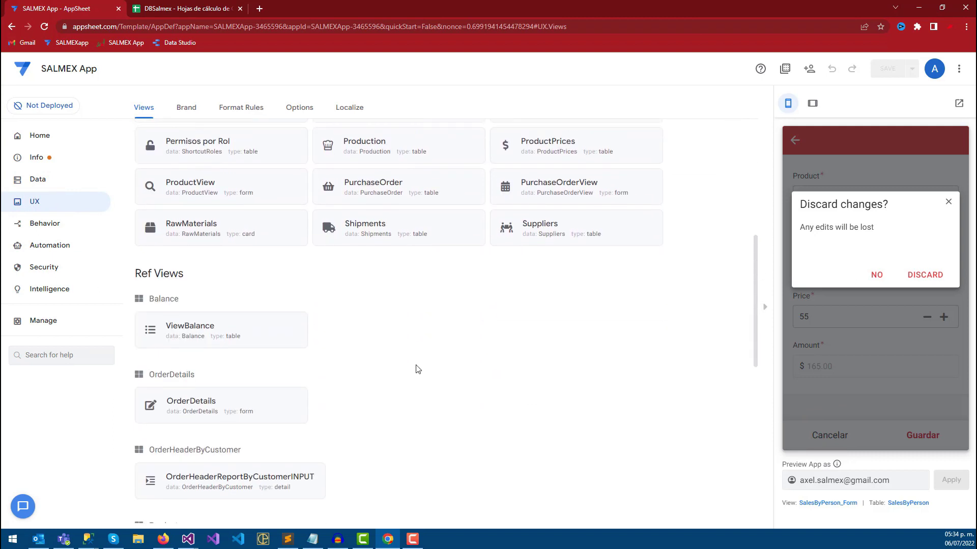
pyautogui.click(209, 406)
pyautogui.scroll(-4, 208, 405)
pyautogui.scroll(-1, 306, 440)
# Step: Append ProductListPrice to the view's column order and save the app
pyautogui.click(279, 409)
pyautogui.click(388, 404)
pyautogui.click(356, 450)
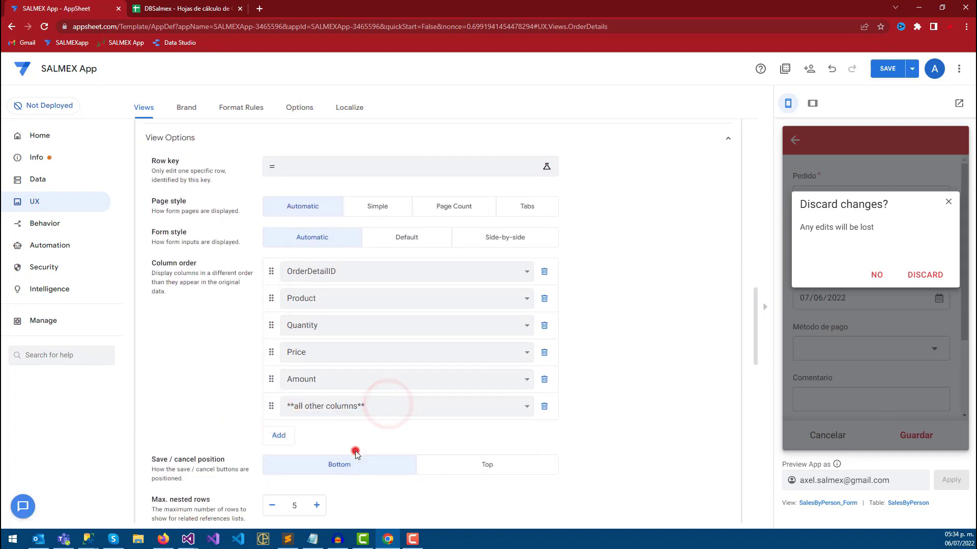
pyautogui.click(349, 405)
pyautogui.click(346, 446)
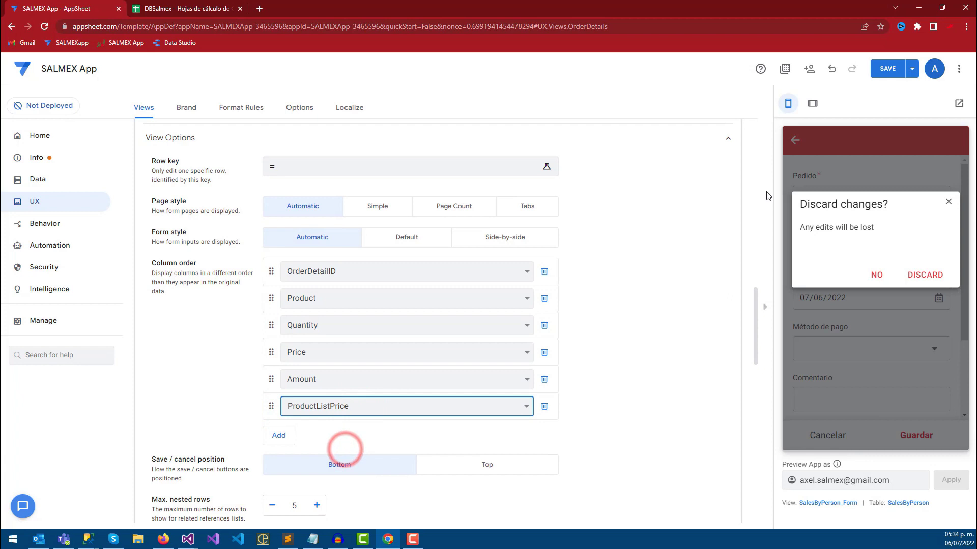
pyautogui.click(887, 69)
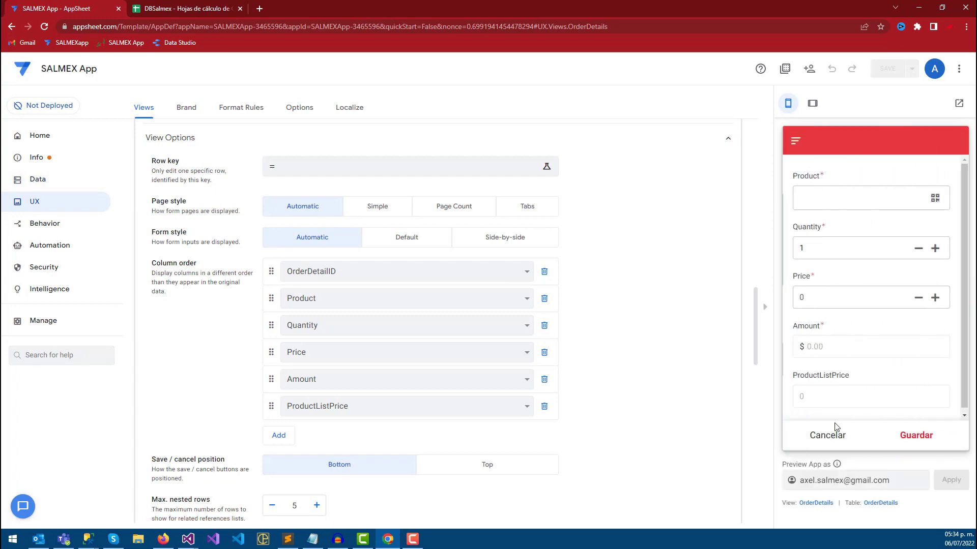
# Step: Start a new Pedidos order in the preview, dismissing the payment method choices
pyautogui.click(827, 434)
pyautogui.click(804, 435)
pyautogui.click(946, 399)
pyautogui.click(888, 347)
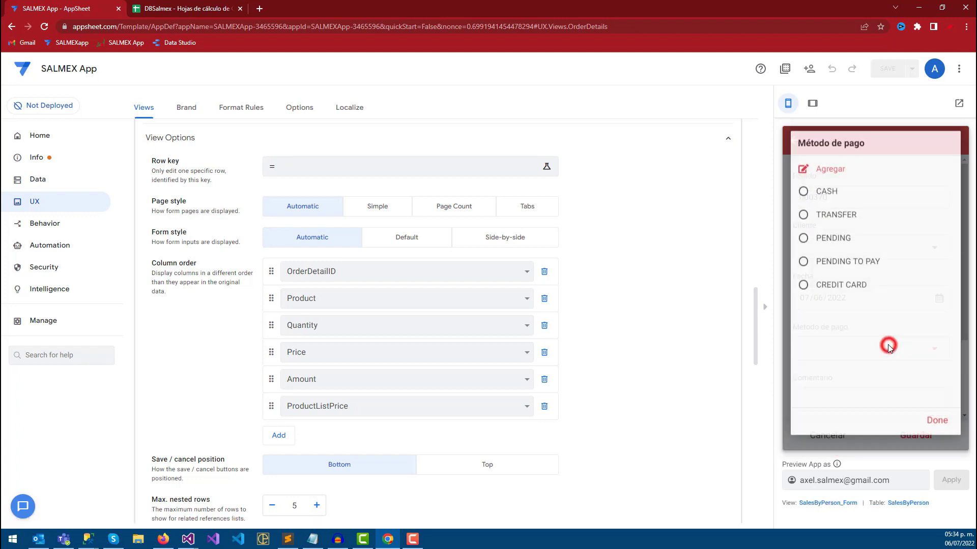
pyautogui.click(937, 420)
pyautogui.scroll(-2, 819, 356)
# Step: Add a SALSA TAMPICO 250 G item showing ProductListPrice 55, then view the ProductPrices sheet
pyautogui.click(861, 355)
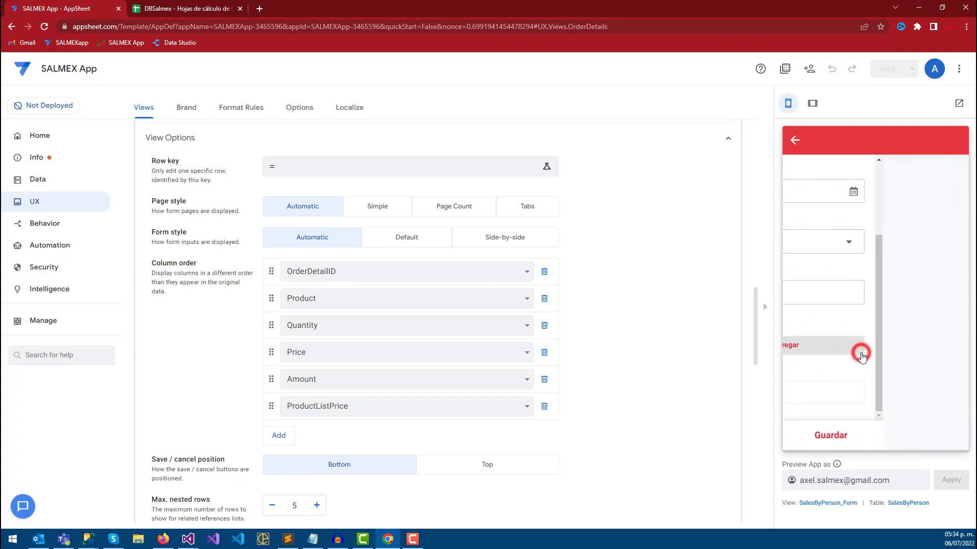
pyautogui.click(825, 192)
pyautogui.scroll(-3, 834, 319)
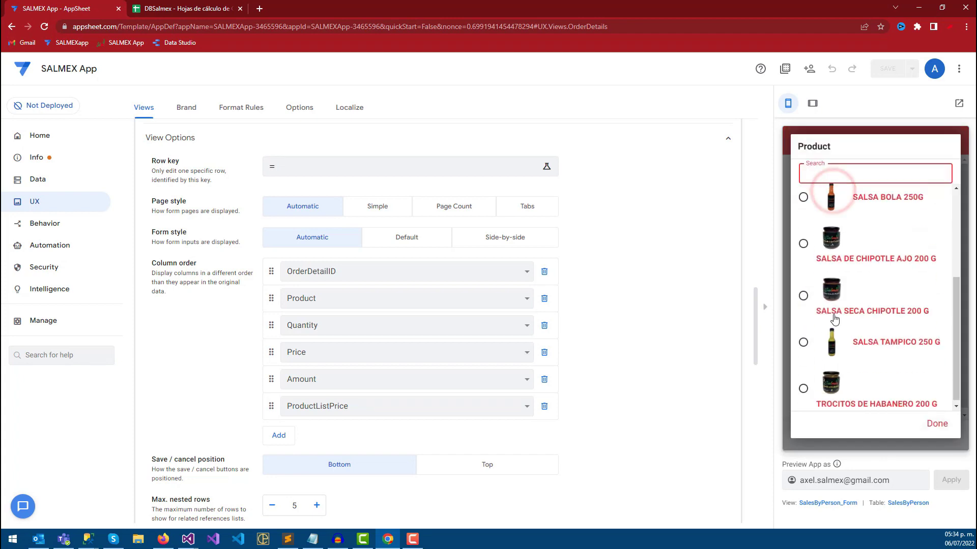
pyautogui.click(809, 342)
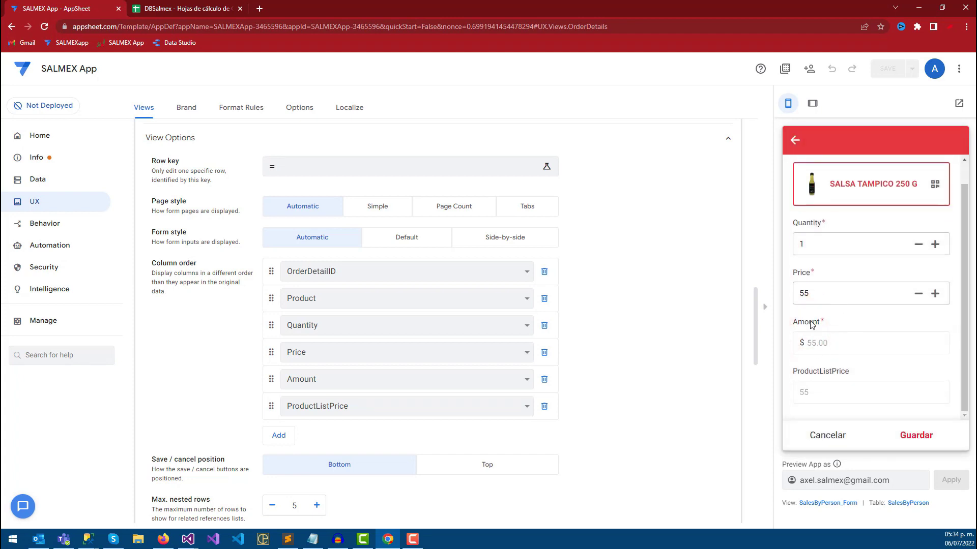
pyautogui.click(809, 243)
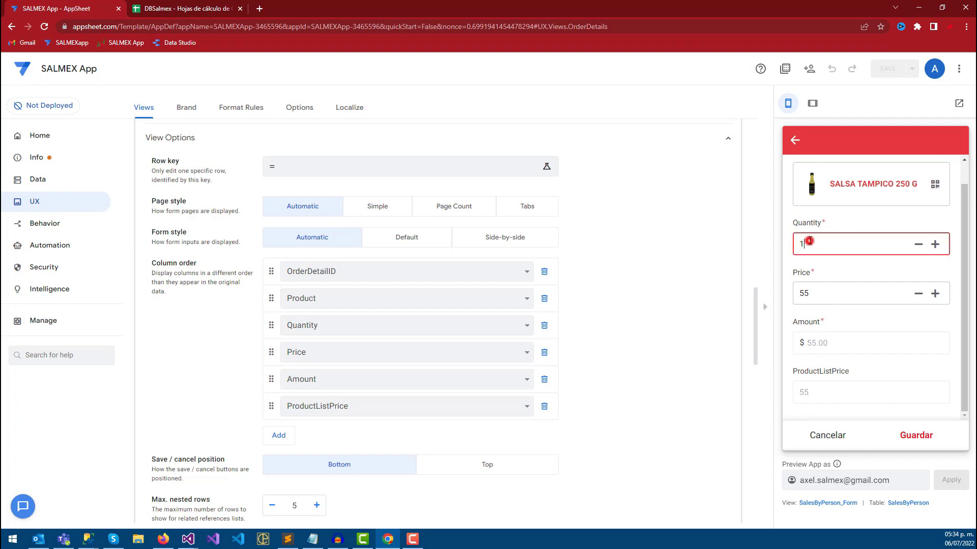
pyautogui.click(205, 6)
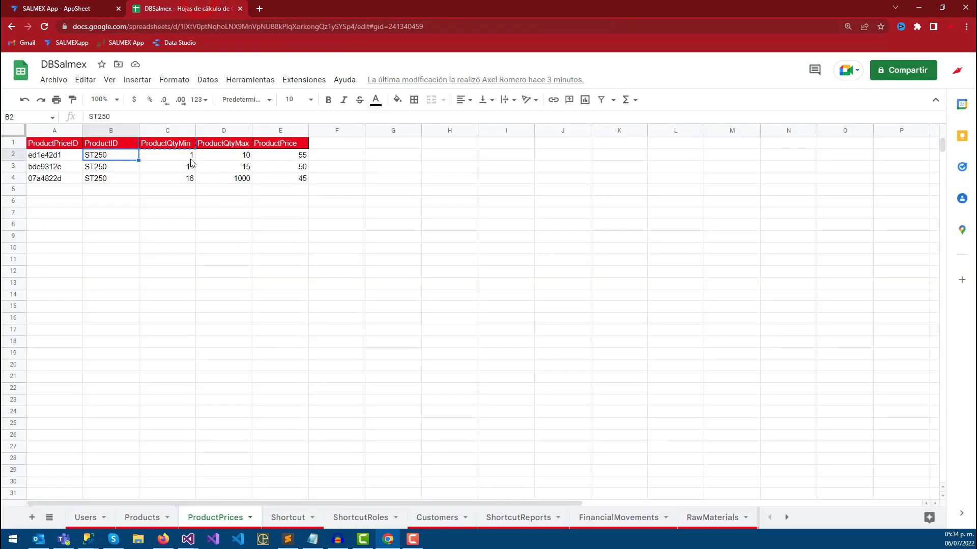
# Step: Compare the first price tier and raise the preview quantity to 10, then 11
pyautogui.moveTo(189, 156); pyautogui.dragTo(298, 159)
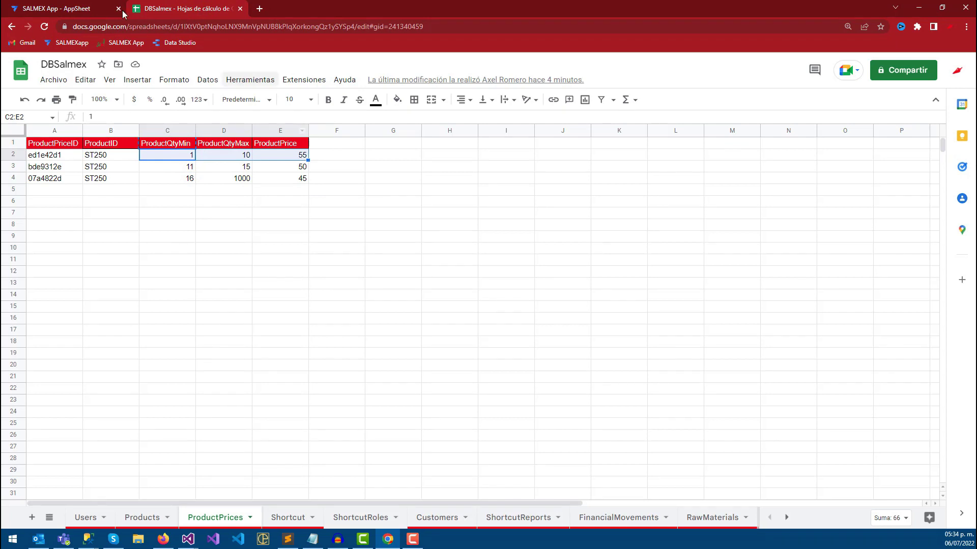
pyautogui.click(76, 8)
pyautogui.click(935, 245)
pyautogui.tripleClick(935, 244)
pyautogui.tripleClick(935, 244)
pyautogui.click(935, 244)
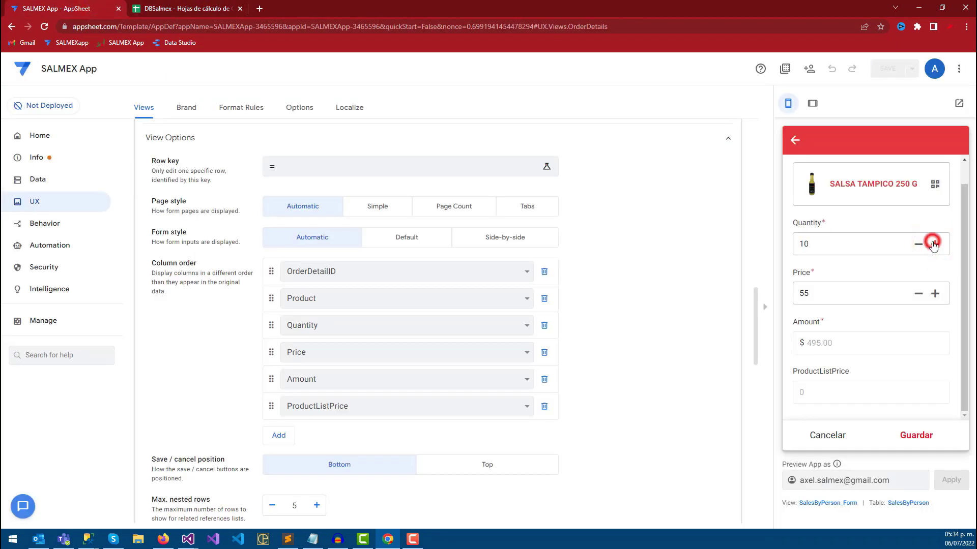
pyautogui.click(935, 244)
pyautogui.doubleClick(796, 245)
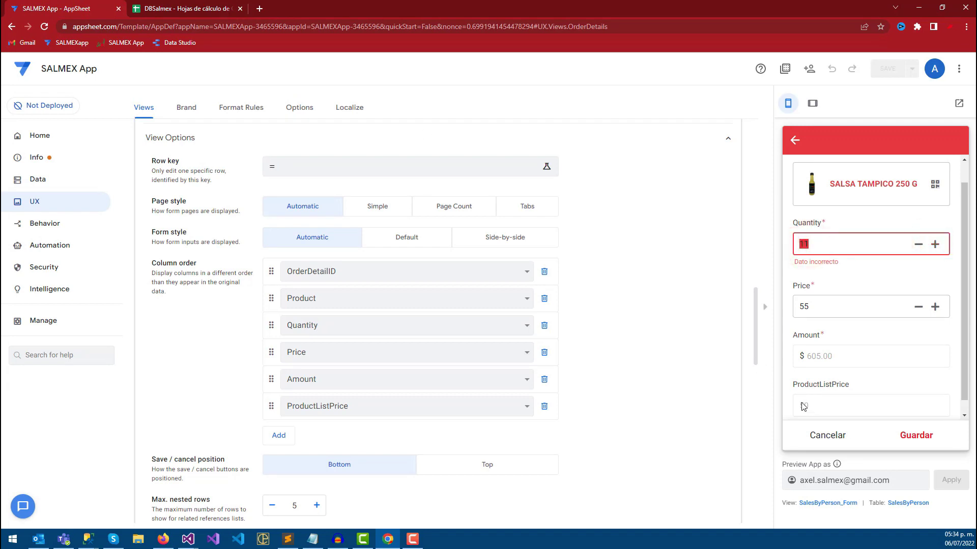
# Step: Check the second tier, raise the quantity to 16 (price 45), and drop ProductListPrice from the column order
pyautogui.click(204, 7)
pyautogui.moveTo(286, 170); pyautogui.dragTo(179, 173)
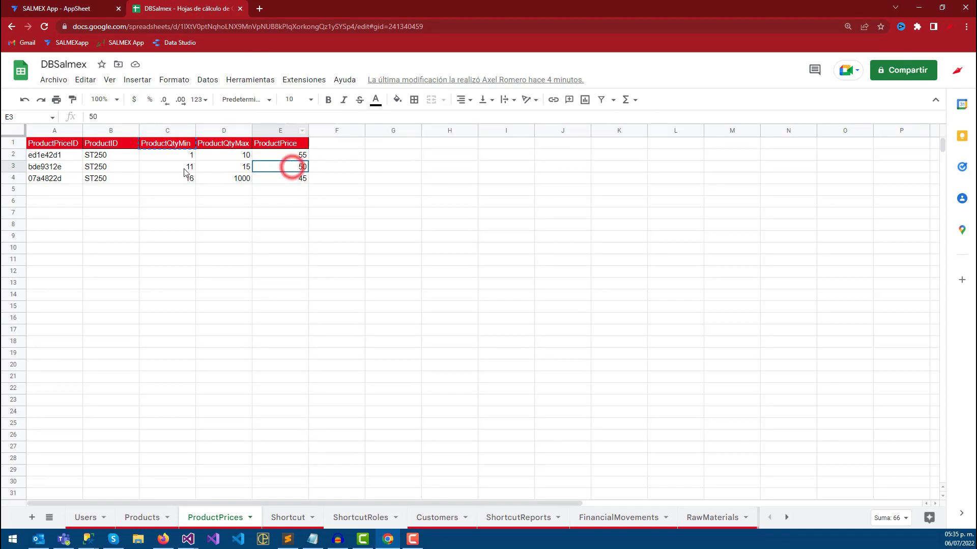
pyautogui.click(76, 8)
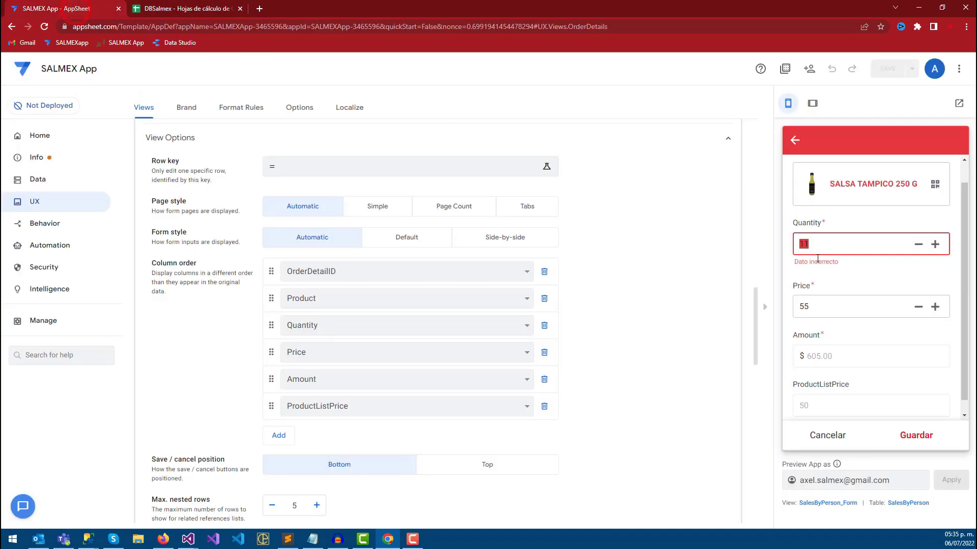
pyautogui.click(797, 265)
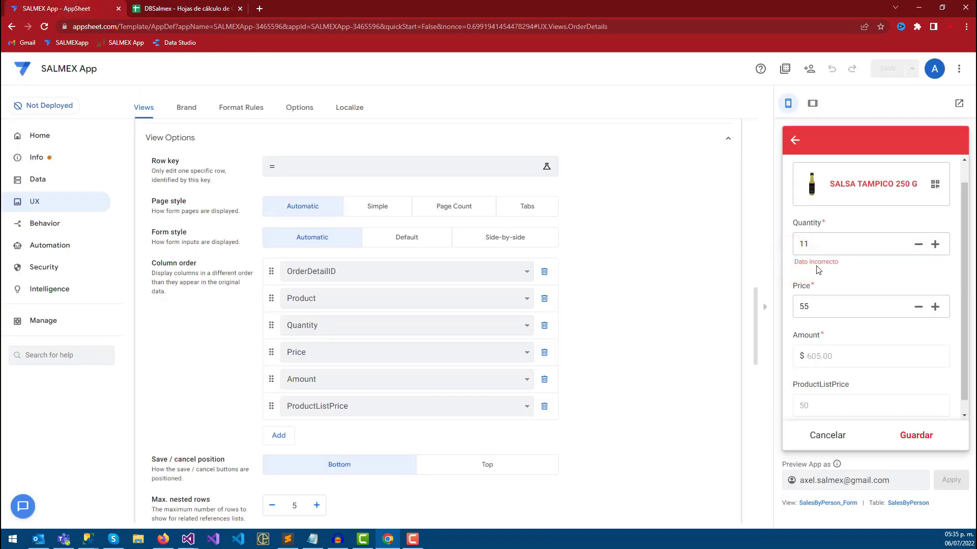
pyautogui.click(935, 244)
pyautogui.click(934, 244)
pyautogui.click(935, 244)
pyautogui.click(934, 245)
pyautogui.click(935, 244)
pyautogui.click(545, 406)
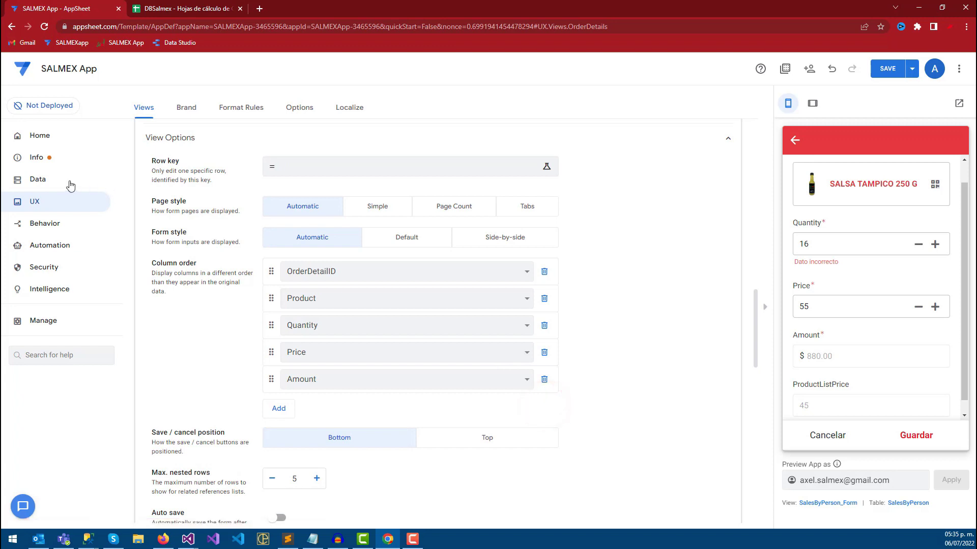
# Step: Copy the ProductListPrice App Formula from the OrderDetails table's columns
pyautogui.click(70, 184)
pyautogui.scroll(-2, 449, 355)
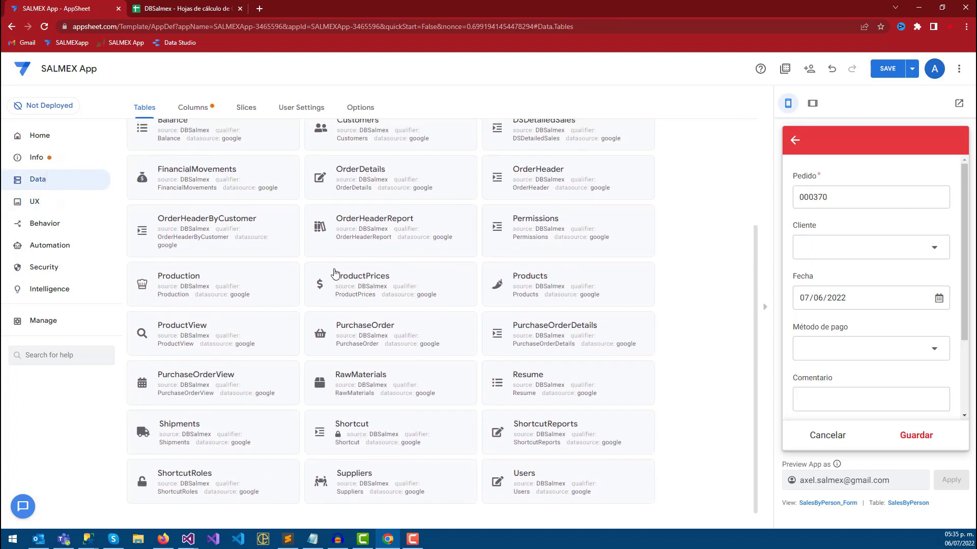
pyautogui.scroll(1, 413, 274)
pyautogui.click(382, 277)
pyautogui.click(547, 141)
pyautogui.scroll(-1, 343, 354)
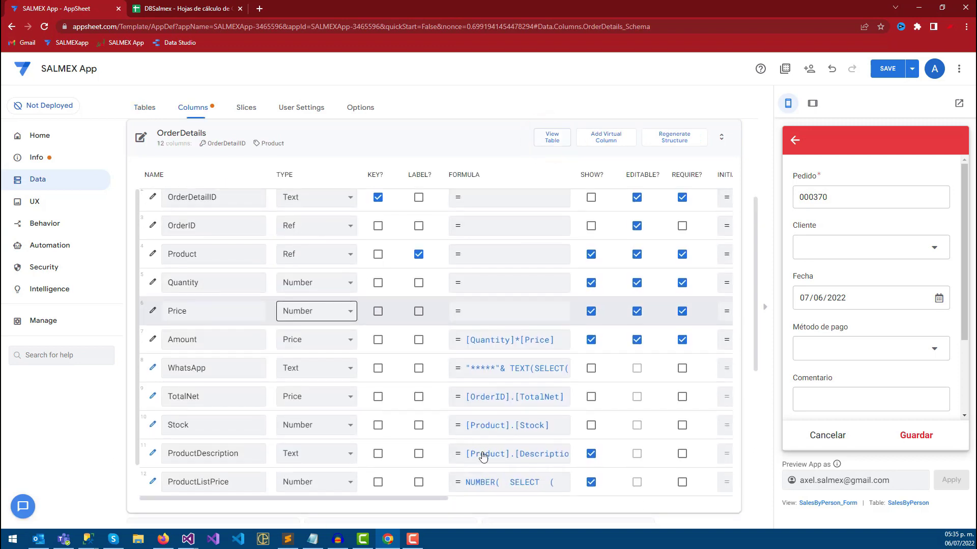
pyautogui.click(490, 479)
pyautogui.moveTo(267, 272); pyautogui.dragTo(256, 147)
pyautogui.hotkey('ctrl', 'c')
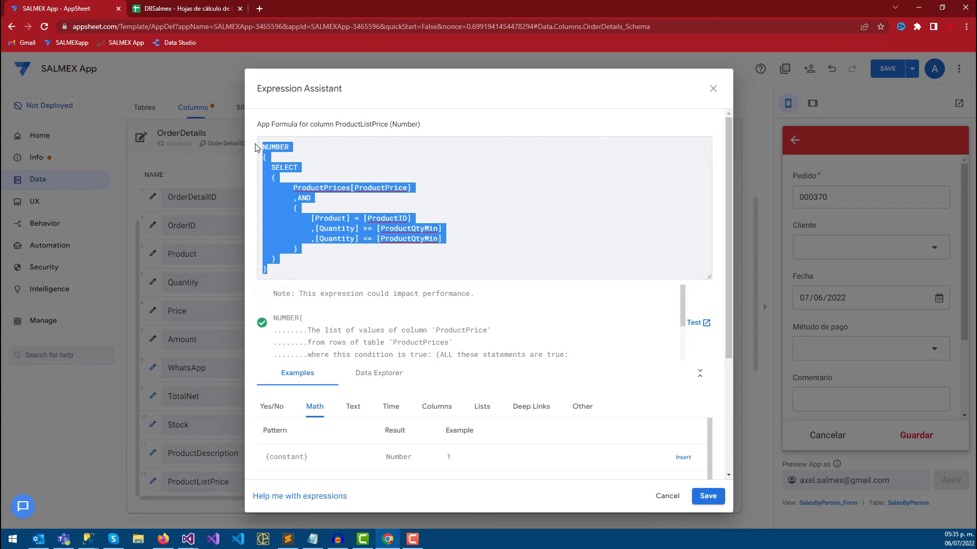
pyautogui.click(714, 496)
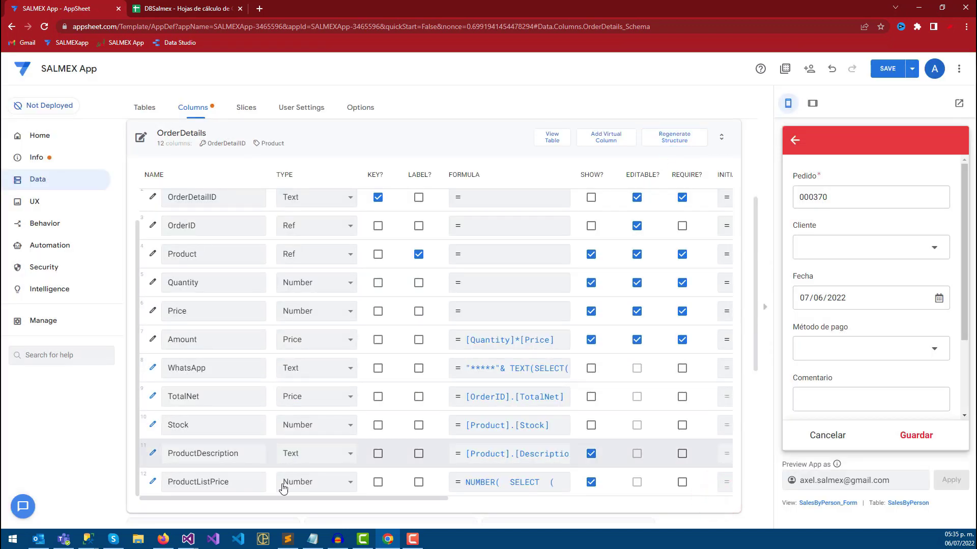
# Step: Paste the SELECT formula over the Price column's IF initial value and save it
pyautogui.moveTo(279, 499)
pyautogui.mouseDown()
pyautogui.moveTo(326, 505)
pyautogui.moveTo(284, 502)
pyautogui.mouseUp()
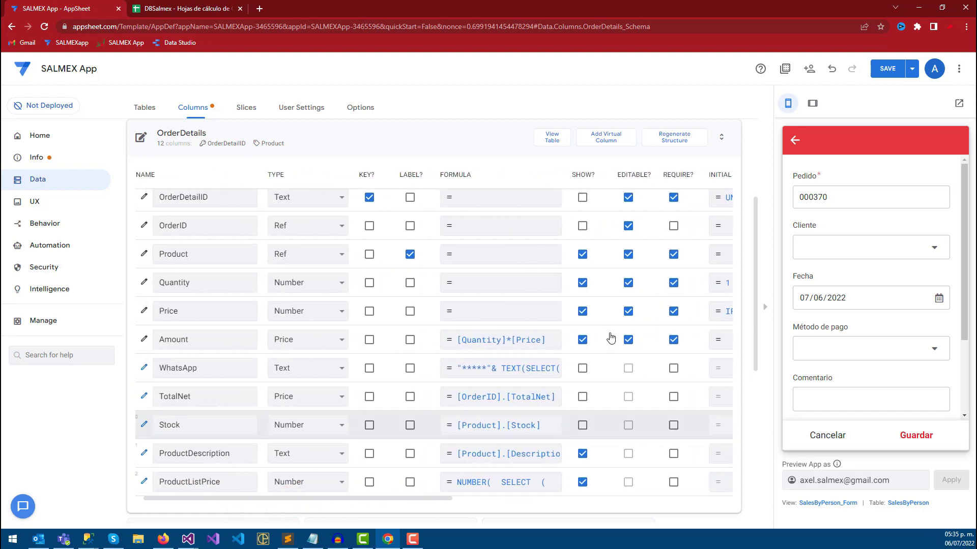
pyautogui.moveTo(446, 502); pyautogui.dragTo(493, 502)
pyautogui.click(678, 318)
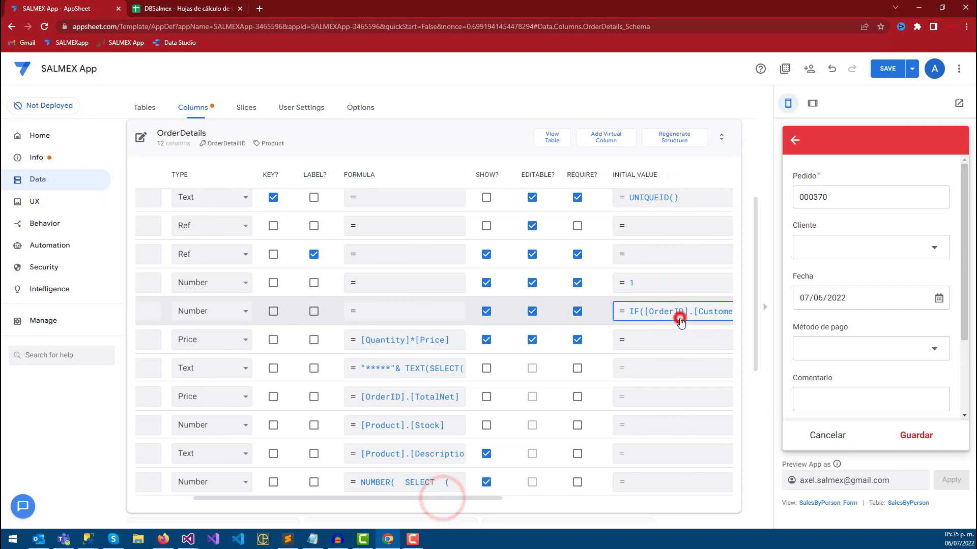
pyautogui.hotkey('ctrl', 'a')
pyautogui.hotkey('ctrl', 'v')
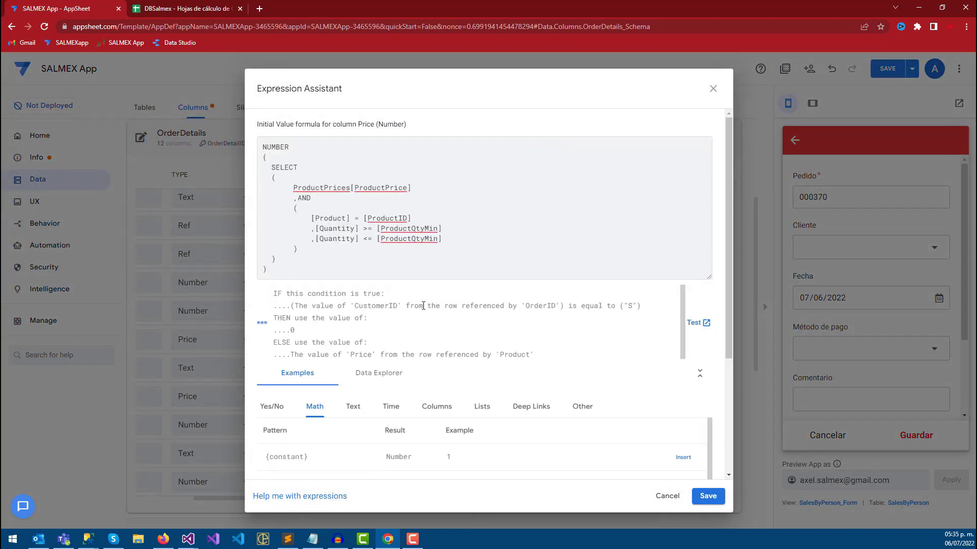
pyautogui.click(705, 495)
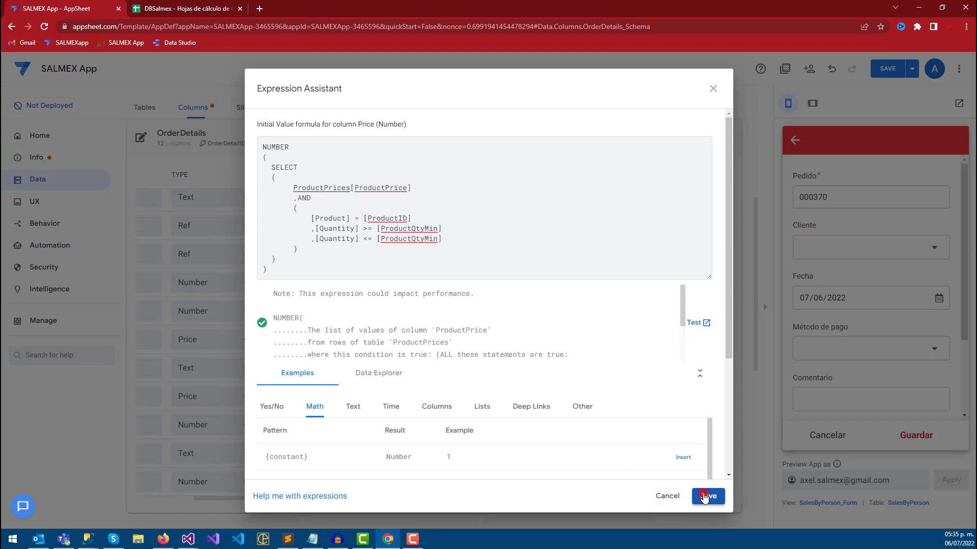
pyautogui.scroll(-3, 387, 465)
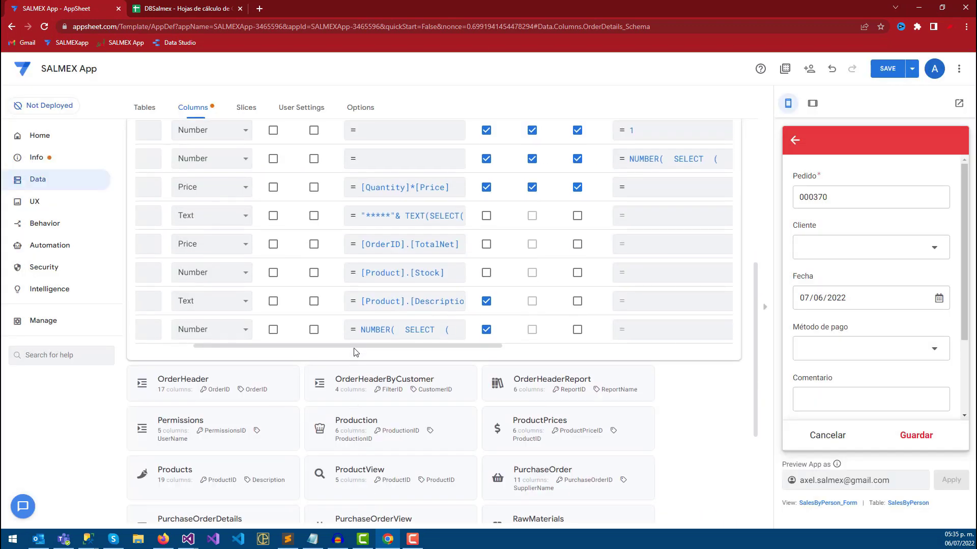
pyautogui.moveTo(355, 346); pyautogui.dragTo(302, 346)
# Step: Delete the ProductListPrice virtual column and save the app
pyautogui.click(152, 329)
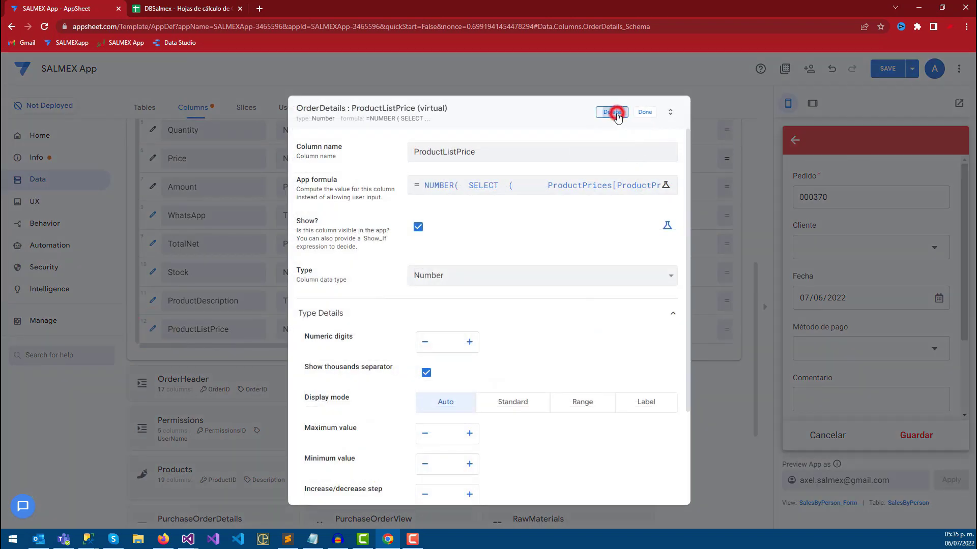
pyautogui.click(617, 113)
pyautogui.click(888, 69)
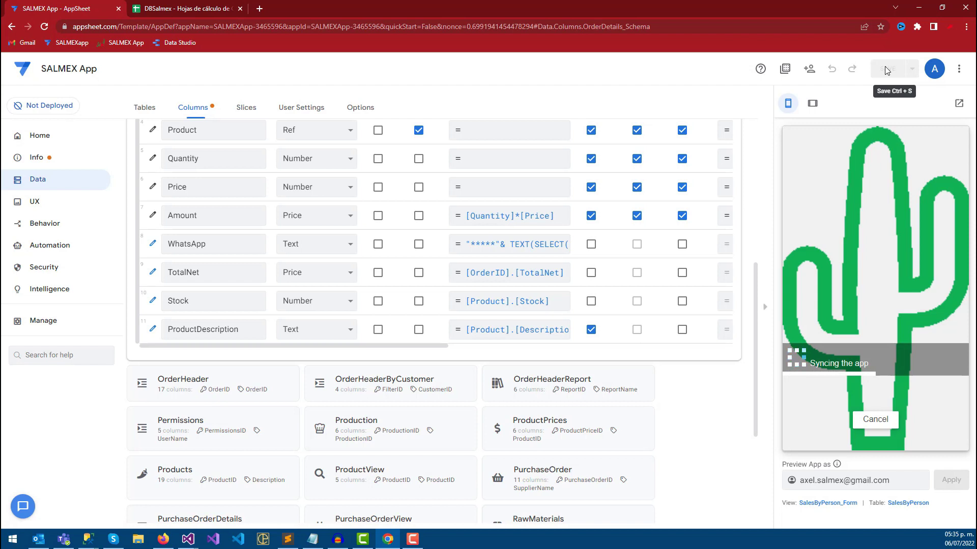
# Step: In the preview, cancel the open form, start a new Pedidos order and add an item
pyautogui.click(828, 436)
pyautogui.click(946, 400)
pyautogui.scroll(-2, 882, 371)
pyautogui.scroll(-1, 882, 370)
pyautogui.click(873, 351)
# Step: Raise the SALSA TAMPICO line's quantity to 11 and check the 11–15 tier row in DBSalmex
pyautogui.click(845, 208)
pyautogui.scroll(-5, 834, 279)
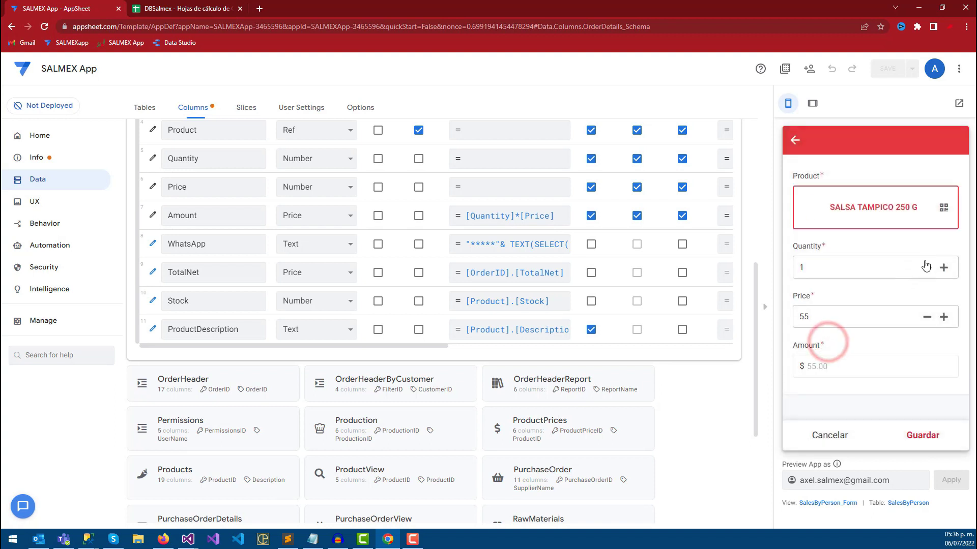
pyautogui.click(944, 268)
pyautogui.click(944, 268)
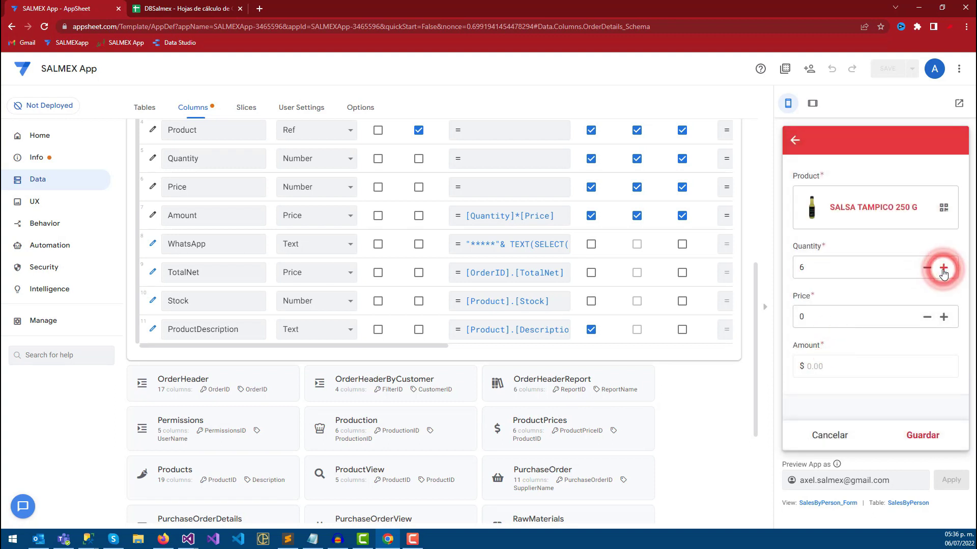
pyautogui.click(944, 268)
pyautogui.click(943, 268)
pyautogui.click(944, 268)
pyautogui.click(944, 268)
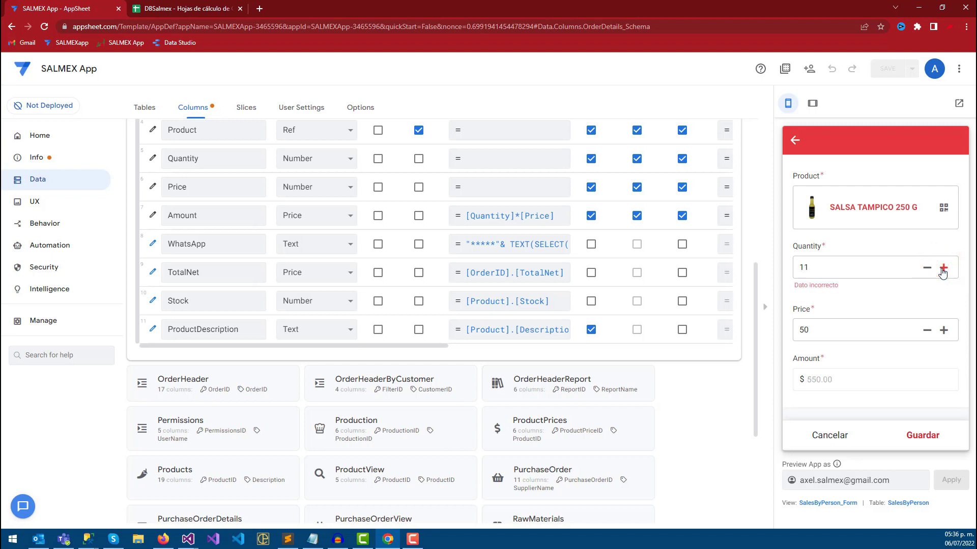
pyautogui.click(191, 10)
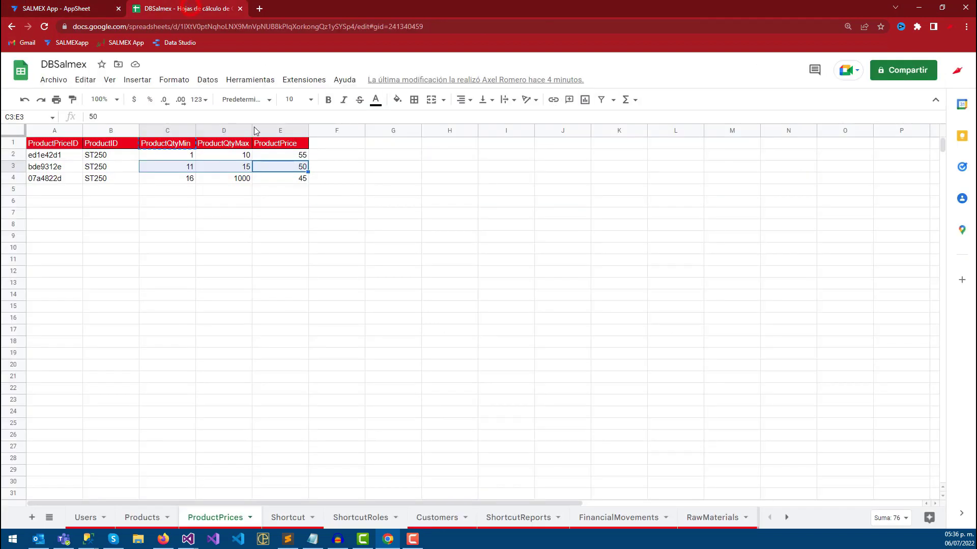
pyautogui.click(72, 167)
pyautogui.hotkey('ctrl', 'shift', 'Right')
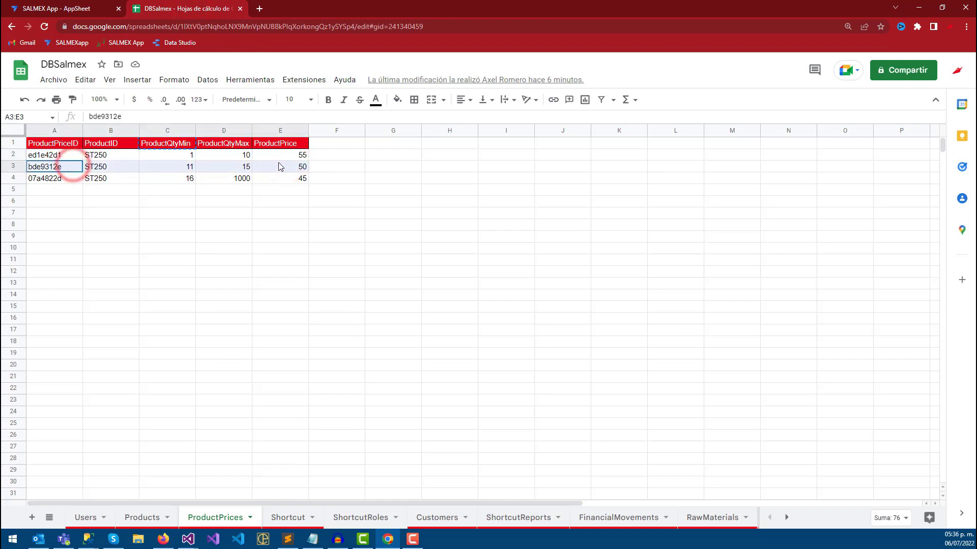
pyautogui.click(190, 170)
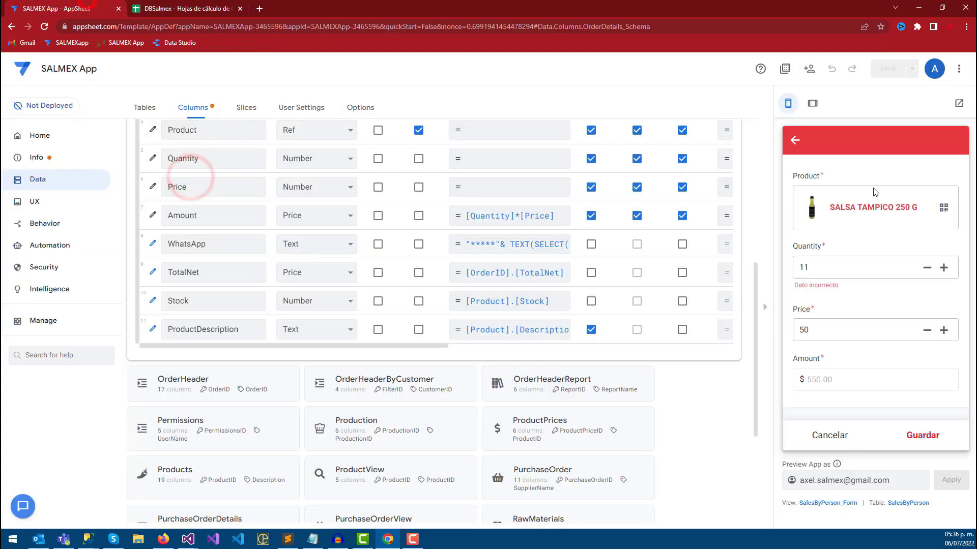
# Step: Raise the quantity to 16, into the top price tier
pyautogui.click(943, 268)
pyautogui.click(944, 268)
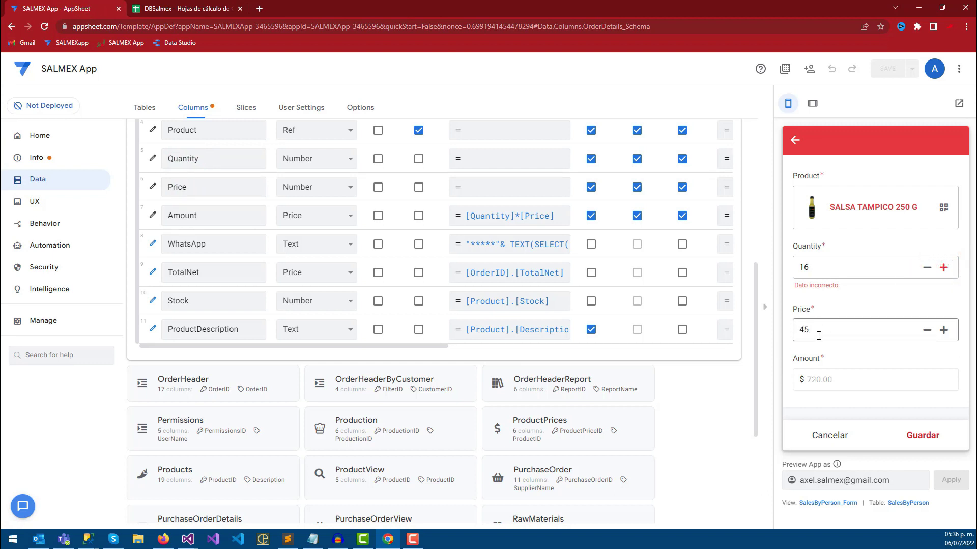
pyautogui.click(928, 269)
# Step: Switch the line's product to CHILES TOREADOS JALAPEÑOS 200 G and bring the quantity down to 1
pyautogui.click(884, 207)
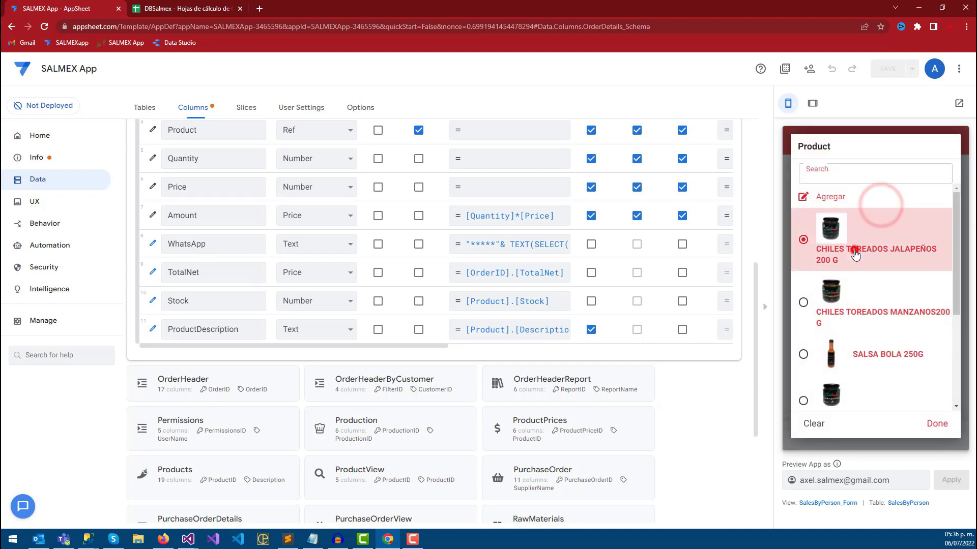
pyautogui.click(855, 254)
pyautogui.click(804, 350)
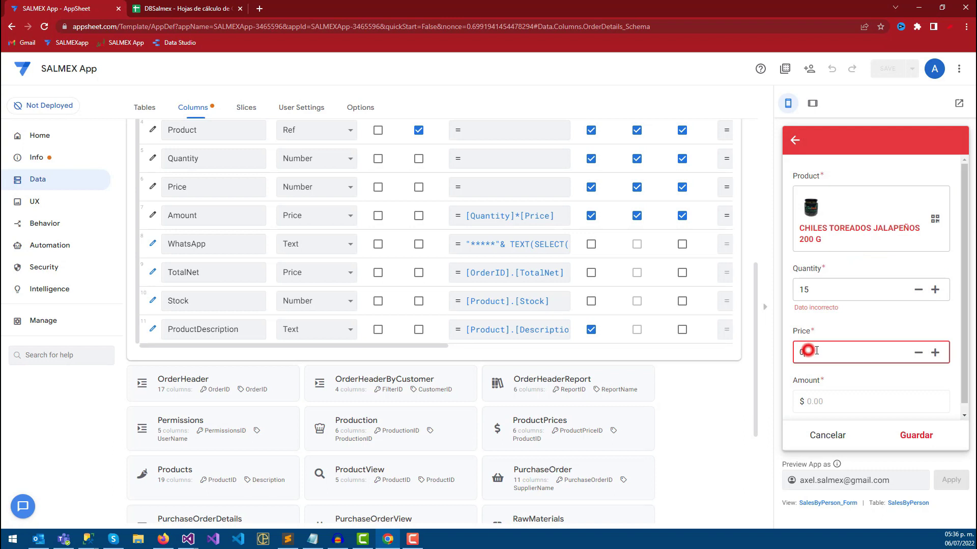
pyautogui.click(918, 289)
pyautogui.click(918, 290)
pyautogui.click(918, 290)
pyautogui.doubleClick(920, 290)
pyautogui.doubleClick(920, 290)
pyautogui.doubleClick(920, 290)
pyautogui.doubleClick(919, 289)
pyautogui.doubleClick(918, 289)
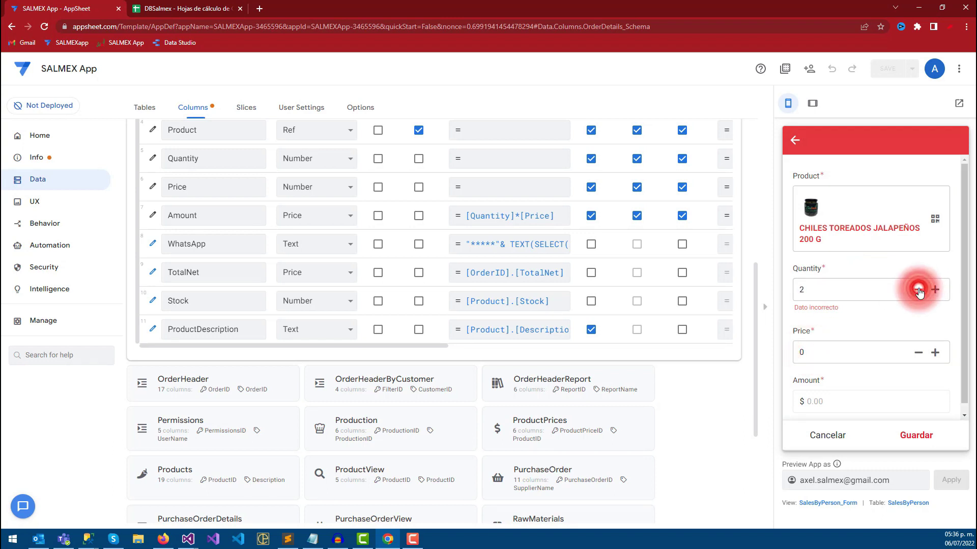
pyautogui.click(918, 289)
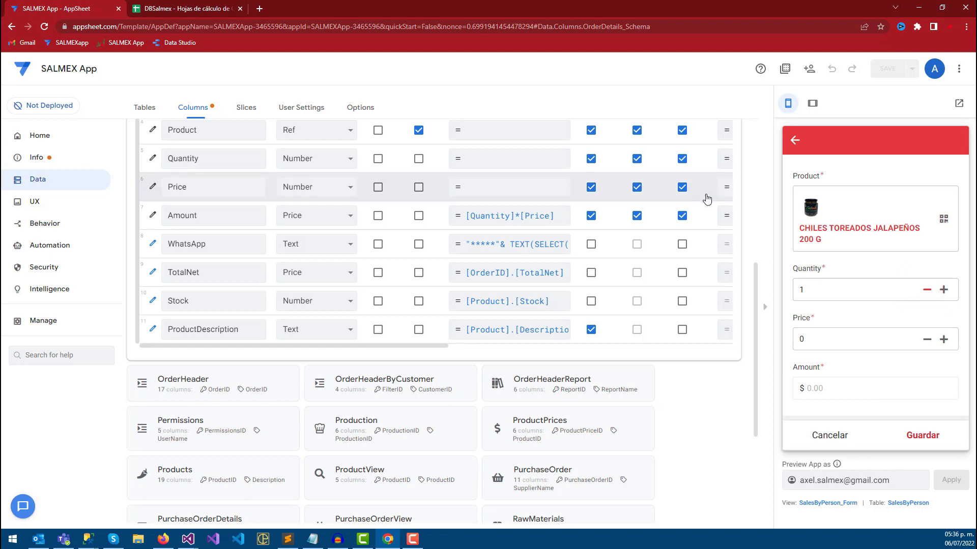
# Step: Discard the test order line and return to the Pedidos list
pyautogui.click(820, 435)
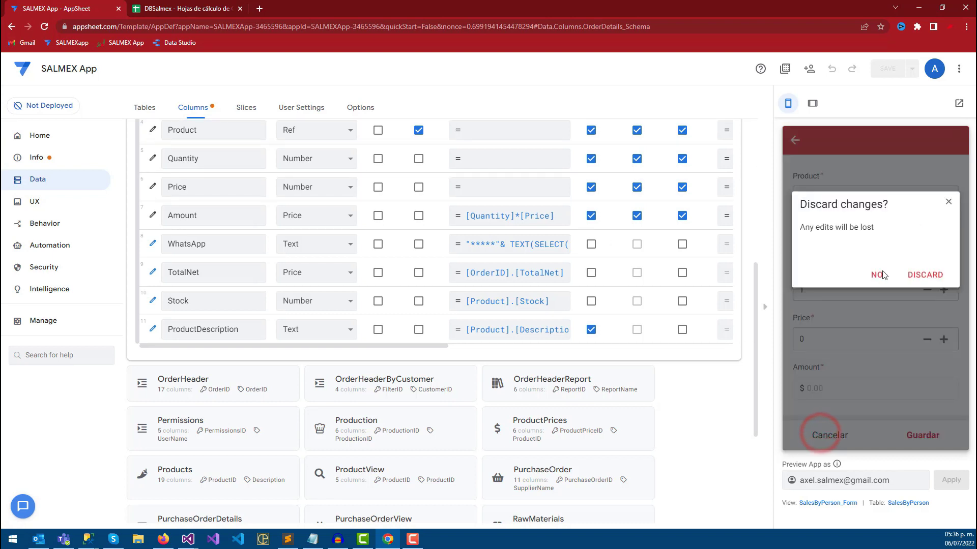
pyautogui.click(878, 275)
pyautogui.click(828, 432)
pyautogui.click(923, 274)
pyautogui.click(795, 145)
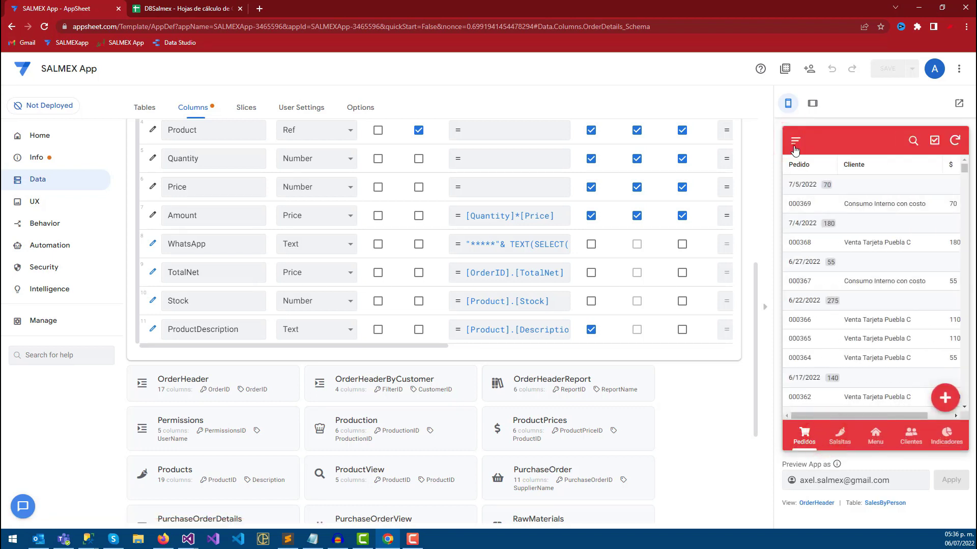
# Step: In Lista Precios, add a SALSA BOLA 250G tier for quantities 1–5 priced at 80
pyautogui.click(795, 140)
pyautogui.click(821, 291)
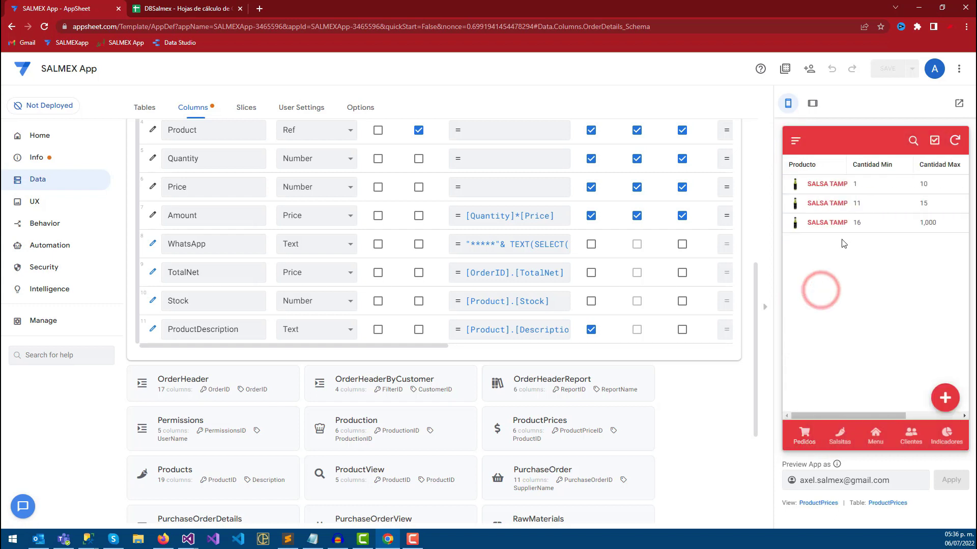
pyautogui.click(938, 398)
pyautogui.click(870, 259)
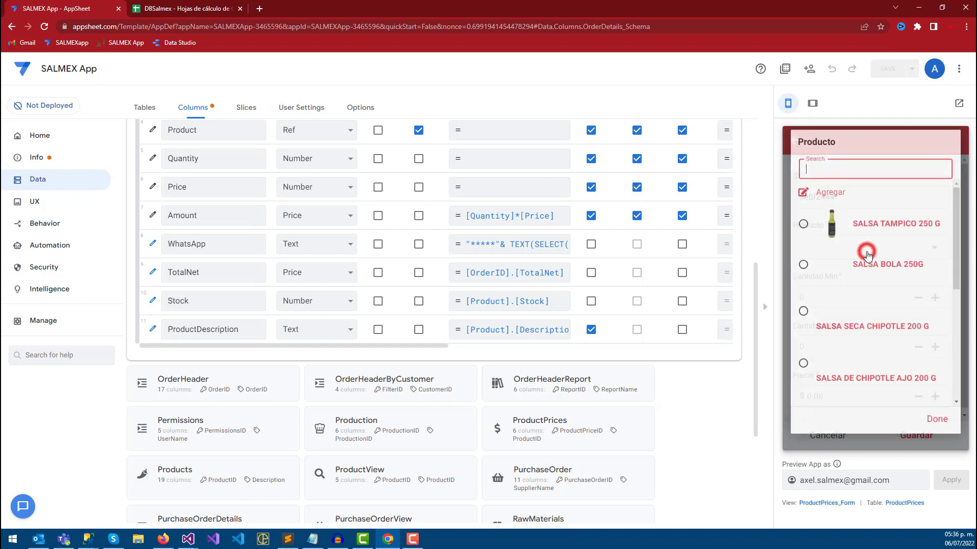
pyautogui.click(867, 268)
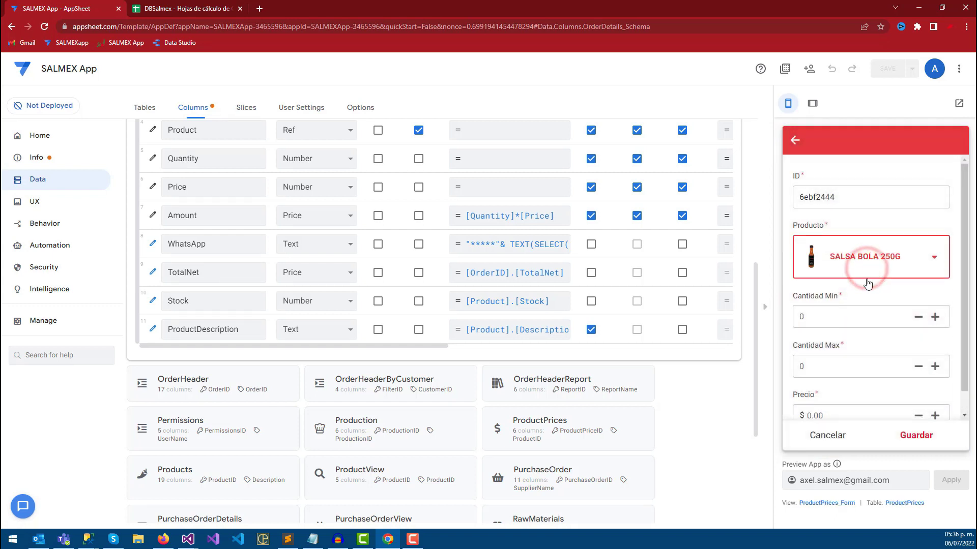
pyautogui.click(850, 317)
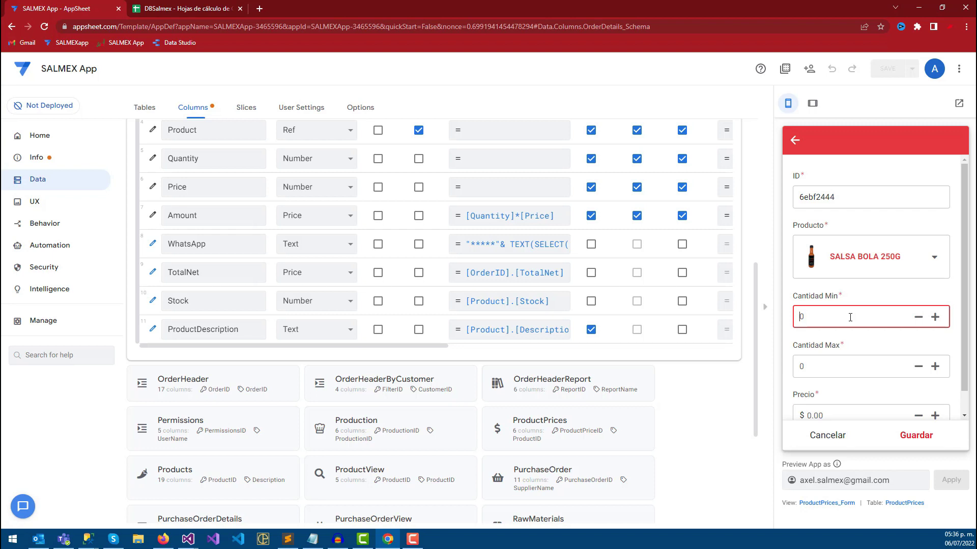
pyautogui.write('1')
pyautogui.click(831, 365)
pyautogui.write('5')
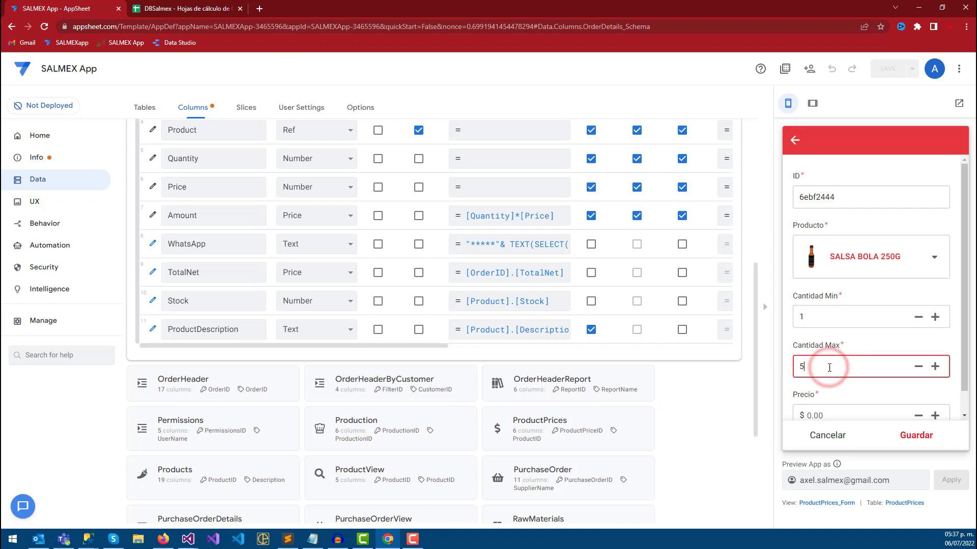
pyautogui.scroll(-1, 827, 387)
pyautogui.click(825, 396)
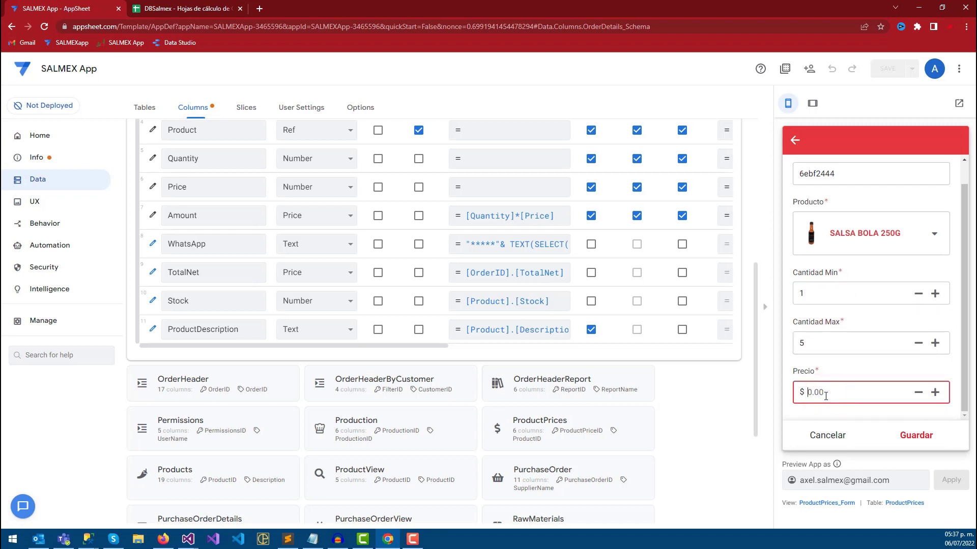
pyautogui.write('80')
pyautogui.click(906, 436)
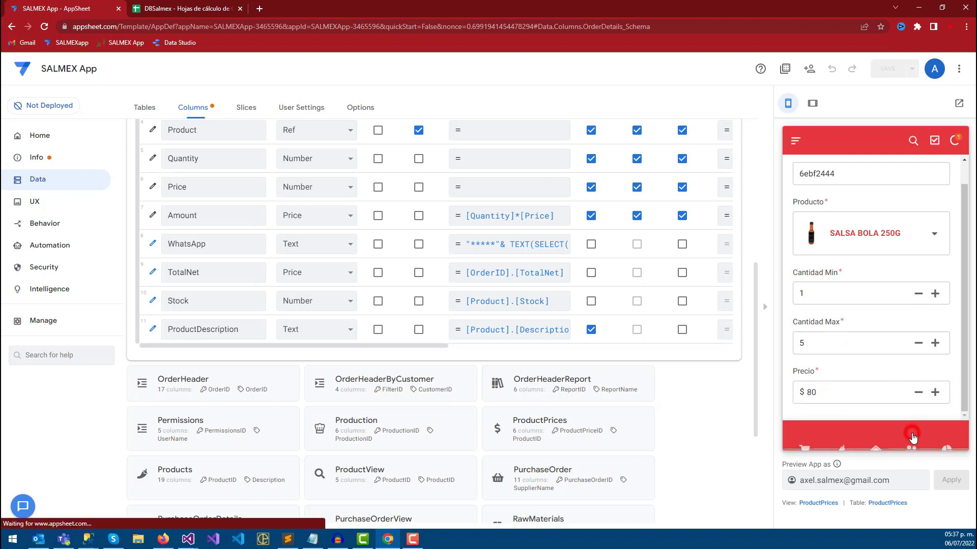
# Step: Add a SALSA BOLA 250G tier for quantities 6–10 priced at 70
pyautogui.click(942, 396)
pyautogui.click(847, 237)
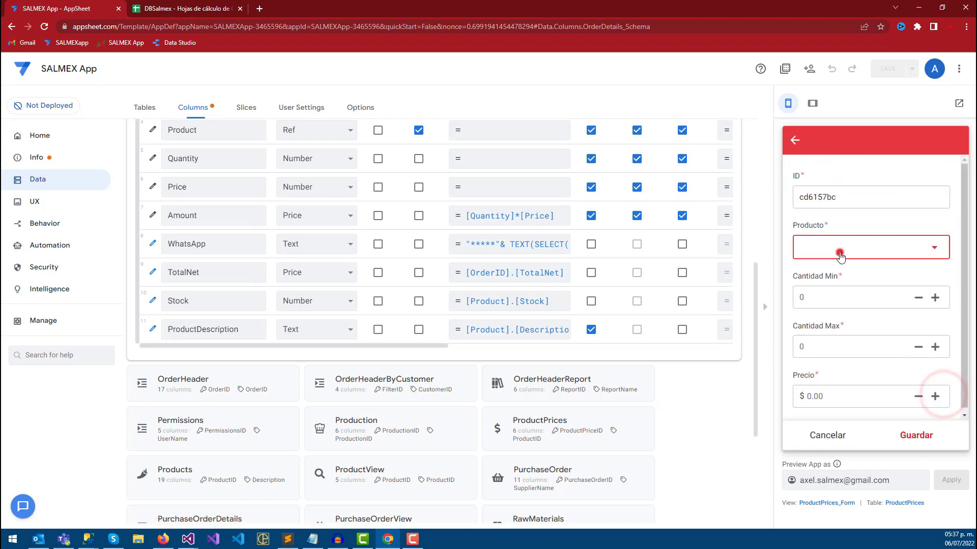
pyautogui.click(836, 275)
pyautogui.click(821, 309)
pyautogui.write('6')
pyautogui.click(817, 366)
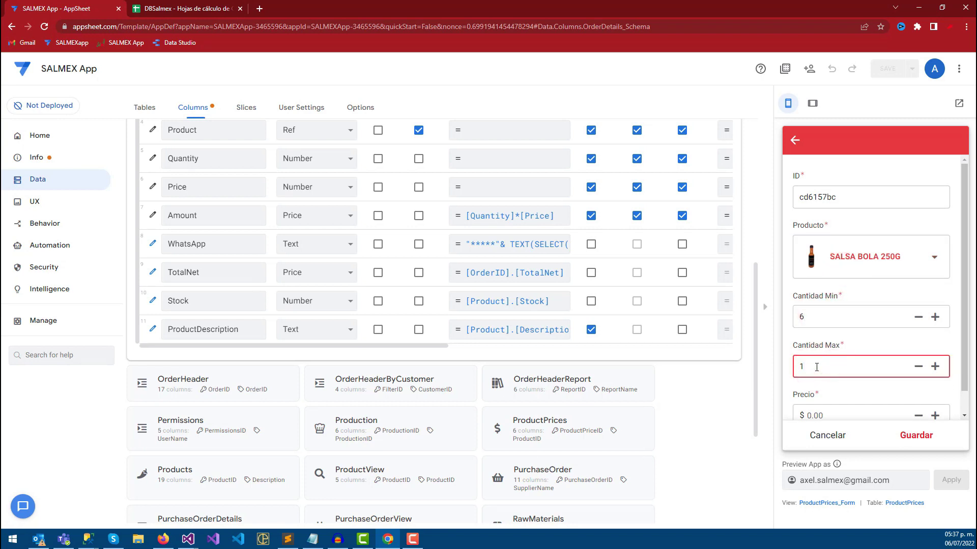
pyautogui.scroll(-1, 823, 391)
pyautogui.click(823, 390)
pyautogui.write('70')
pyautogui.click(904, 434)
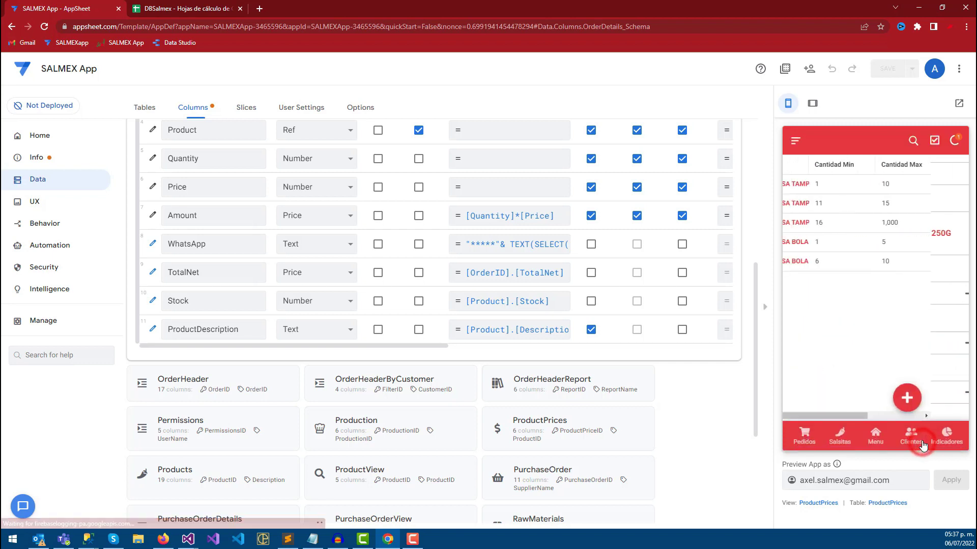
# Step: Add the SALSA BOLA 250G tier for 11–10,000 units priced at 50, then sync
pyautogui.click(941, 396)
pyautogui.click(834, 245)
pyautogui.scroll(-2, 824, 256)
pyautogui.click(814, 218)
pyautogui.click(819, 311)
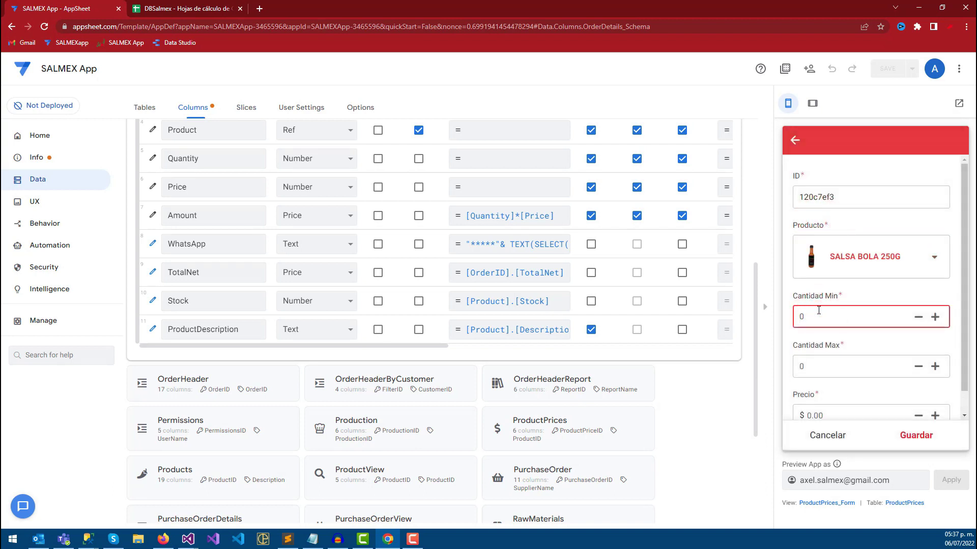
pyautogui.click(846, 363)
pyautogui.write('10000')
pyautogui.scroll(-1, 849, 386)
pyautogui.click(824, 399)
pyautogui.write('5')
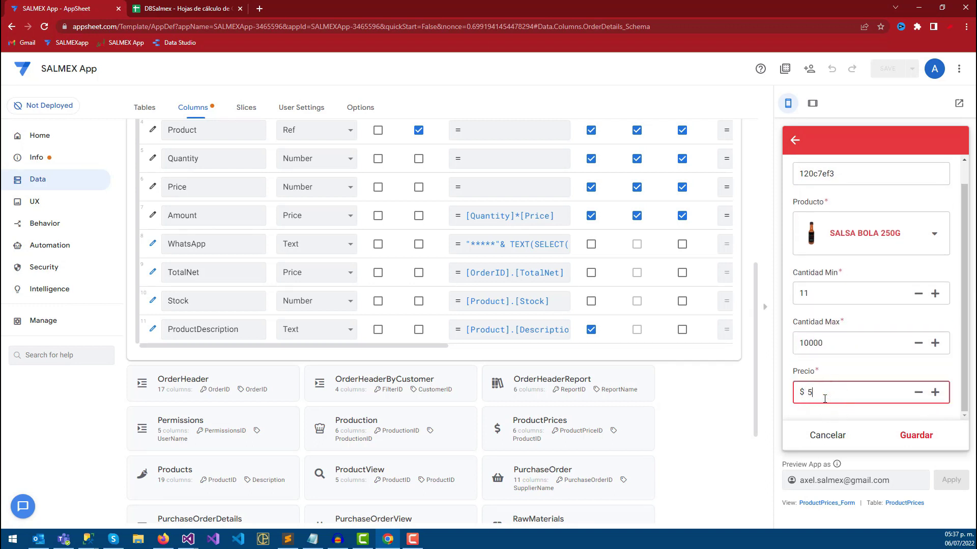
pyautogui.click(903, 436)
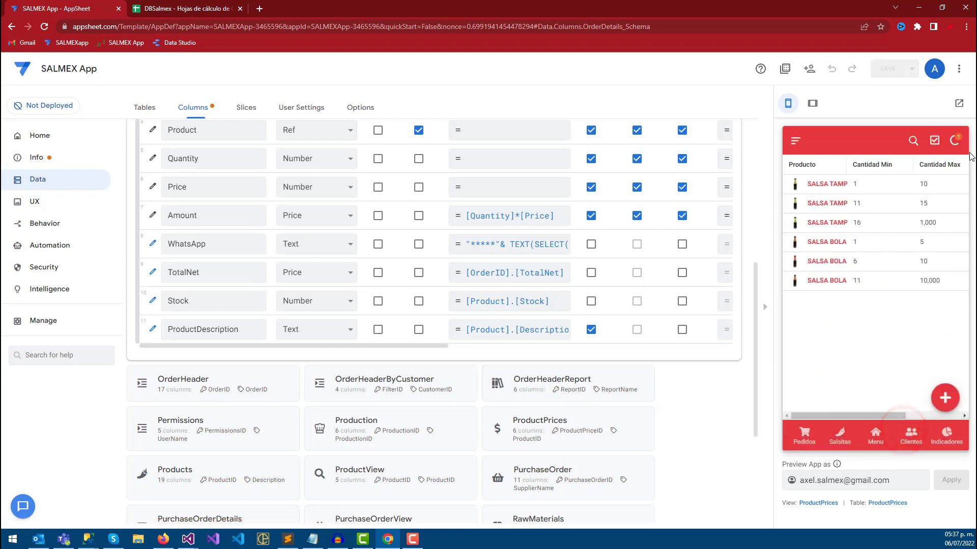
pyautogui.click(955, 140)
# Step: Start a new order in Pedidos and add a product line to it
pyautogui.click(804, 435)
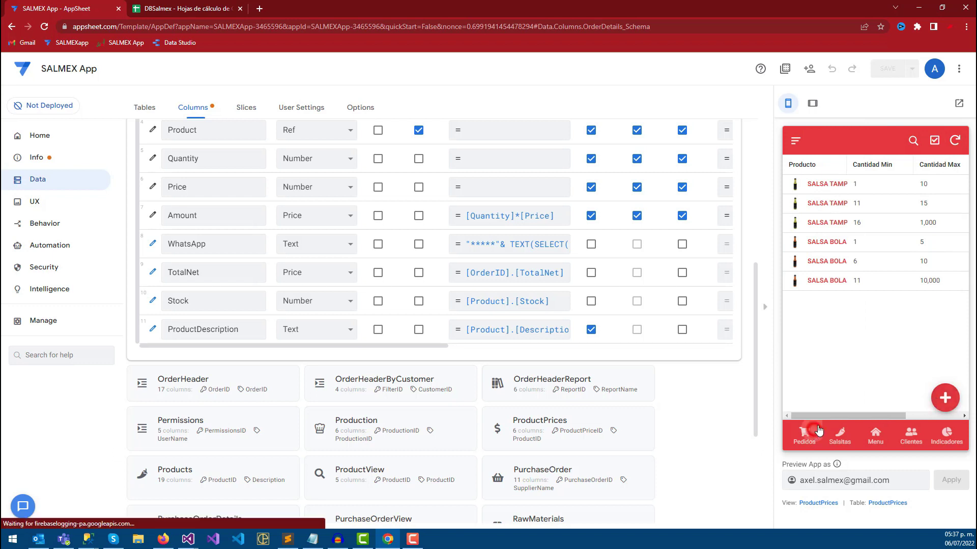
pyautogui.click(953, 401)
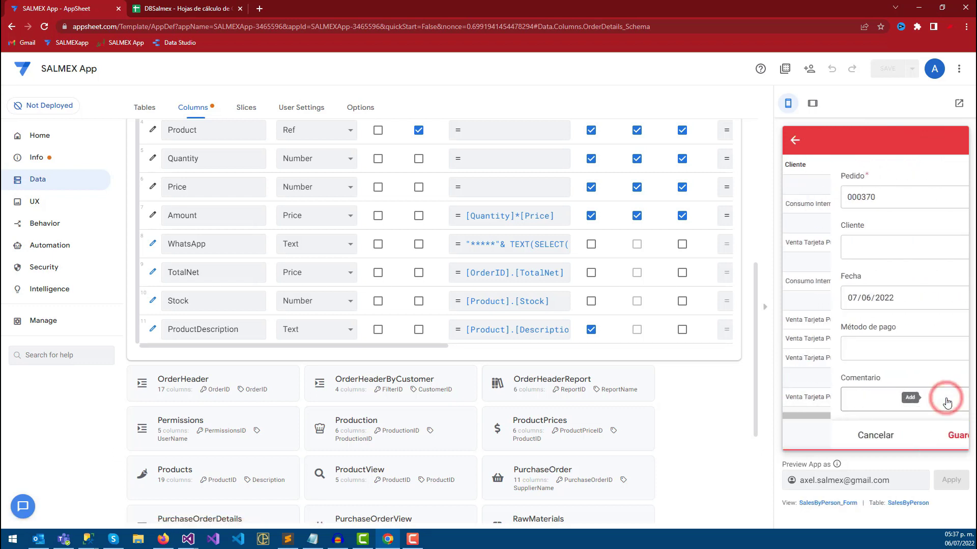
pyautogui.click(855, 242)
pyautogui.click(939, 424)
pyautogui.scroll(-3, 870, 351)
pyautogui.click(855, 351)
# Step: Set the line to SALSA BOLA 250G, raise its quantity, and bring up DBSalmex's ProductPrices sheet
pyautogui.click(849, 191)
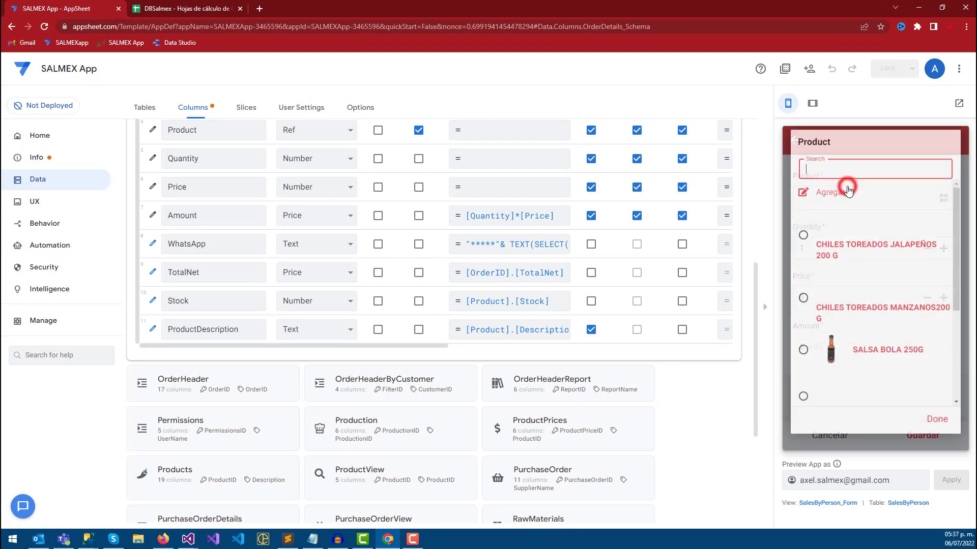
pyautogui.scroll(-2, 845, 264)
pyautogui.click(848, 305)
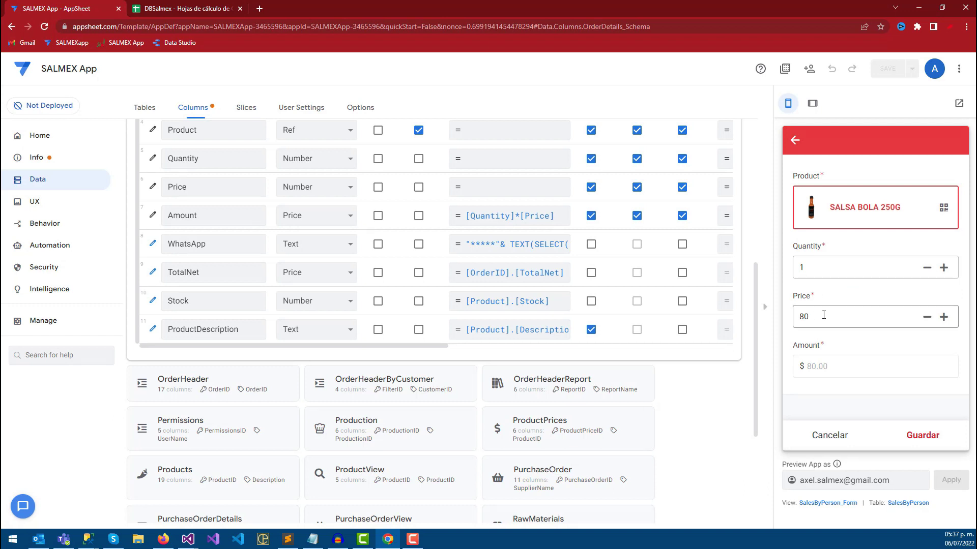
pyautogui.click(942, 269)
pyautogui.click(942, 270)
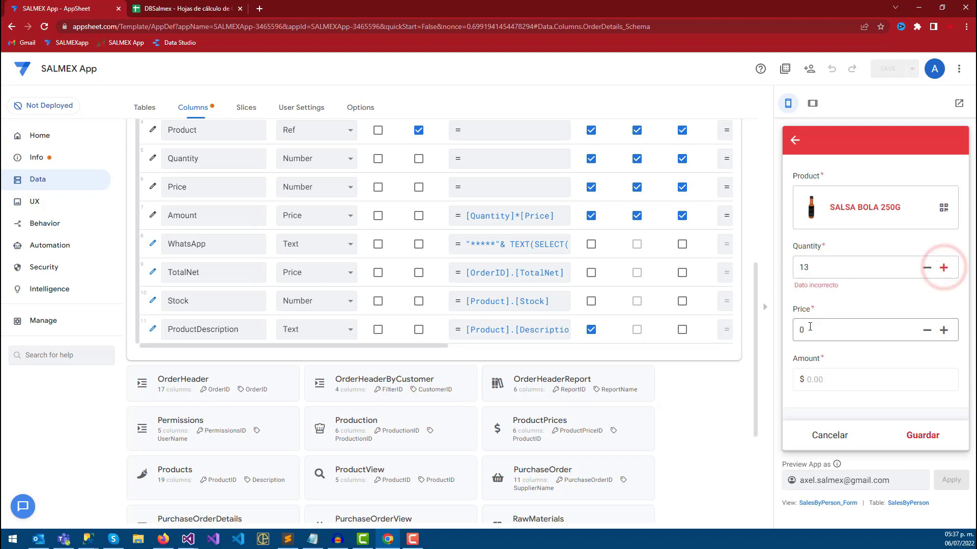
pyautogui.click(203, 7)
# Step: Select the SB250 11–10000 tier (price 50), then lower the preview quantity to 11 to confirm price 50
pyautogui.click(183, 213)
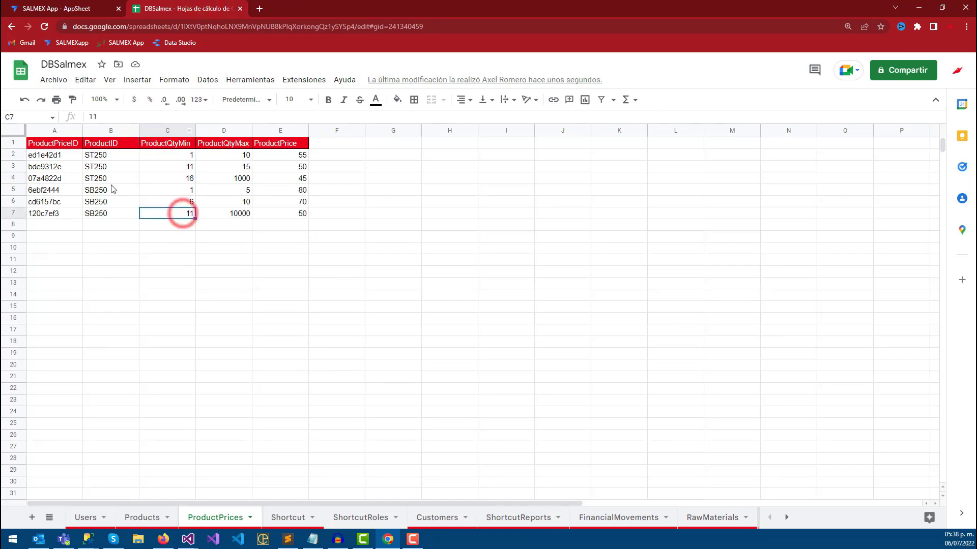
pyautogui.keyDown('shift'); pyautogui.click(292, 214); pyautogui.keyUp('shift')
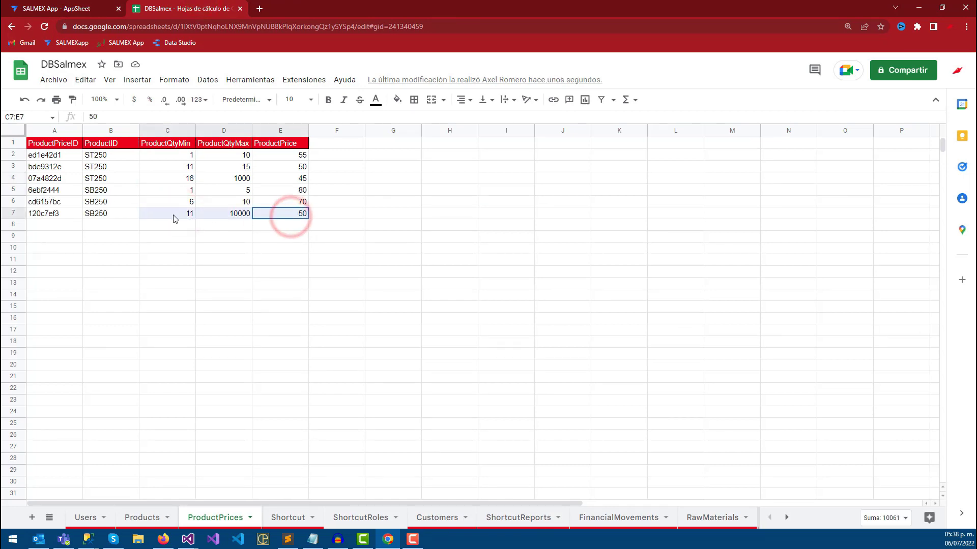
pyautogui.click(75, 6)
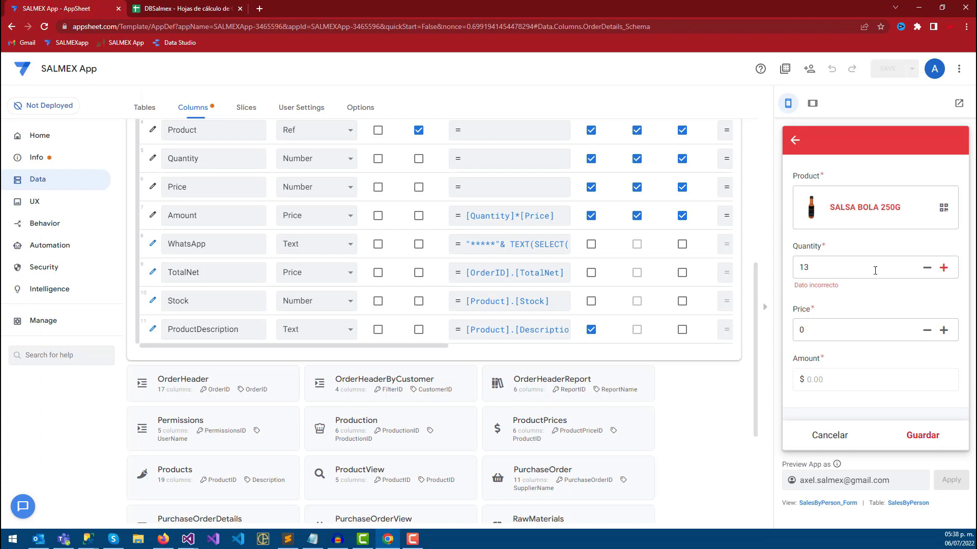
pyautogui.click(931, 269)
pyautogui.click(927, 267)
pyautogui.click(203, 6)
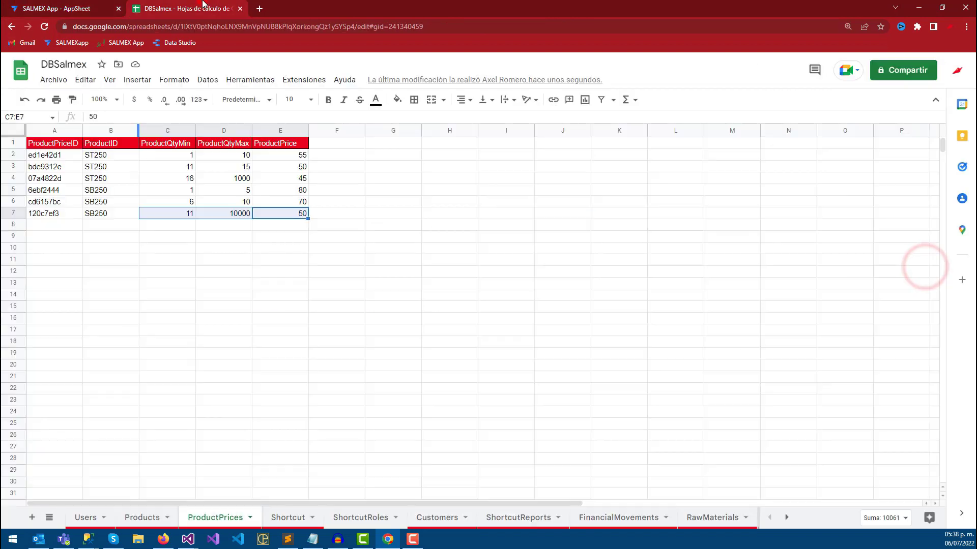
pyautogui.click(249, 213)
pyautogui.click(82, 6)
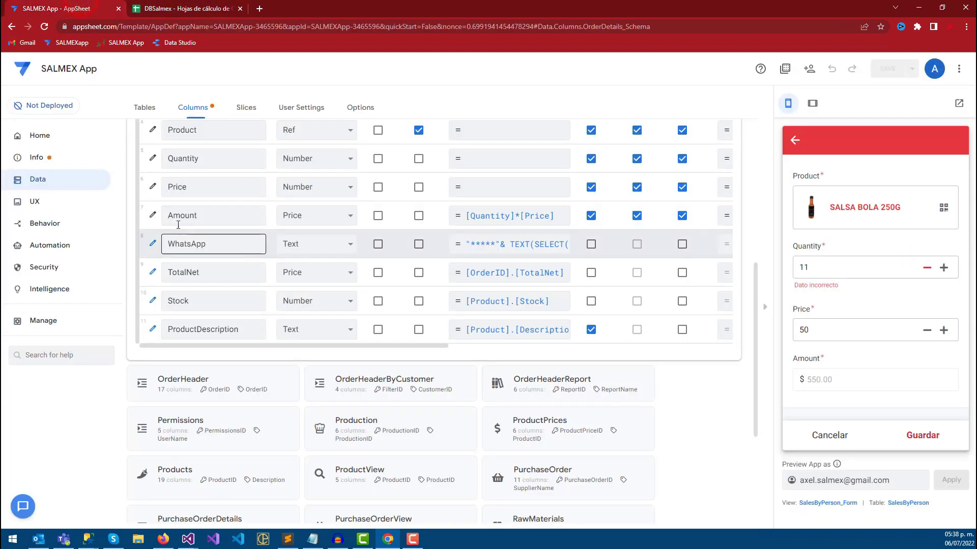
# Step: Re-save the Price NUMBER(SELECT…) initial value formula and save the app so the preview reloads
pyautogui.moveTo(425, 346); pyautogui.dragTo(487, 345)
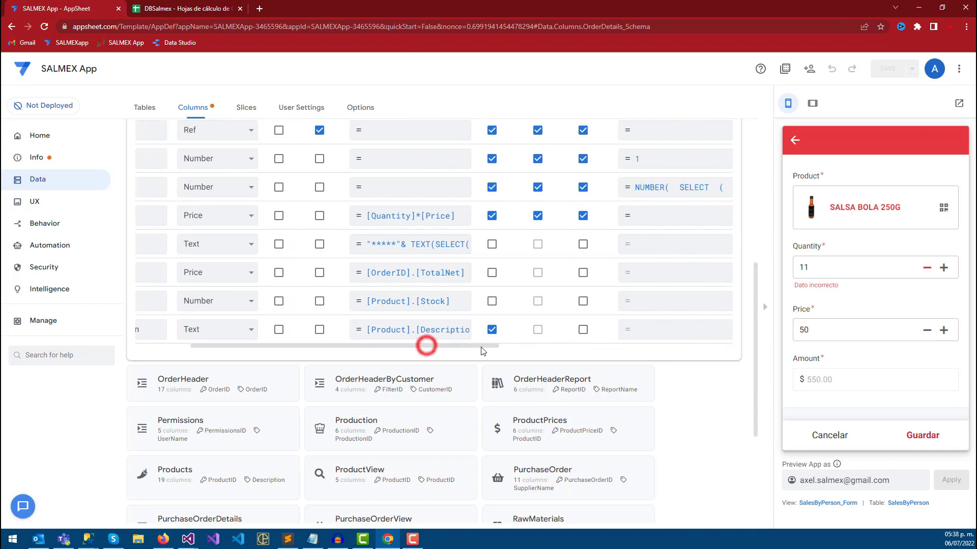
pyautogui.click(653, 197)
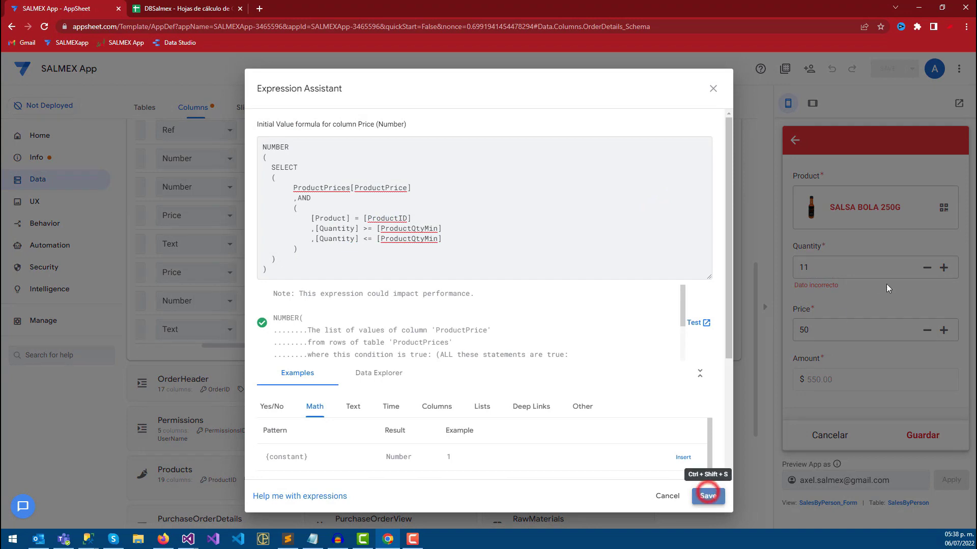
pyautogui.click(707, 496)
pyautogui.click(942, 275)
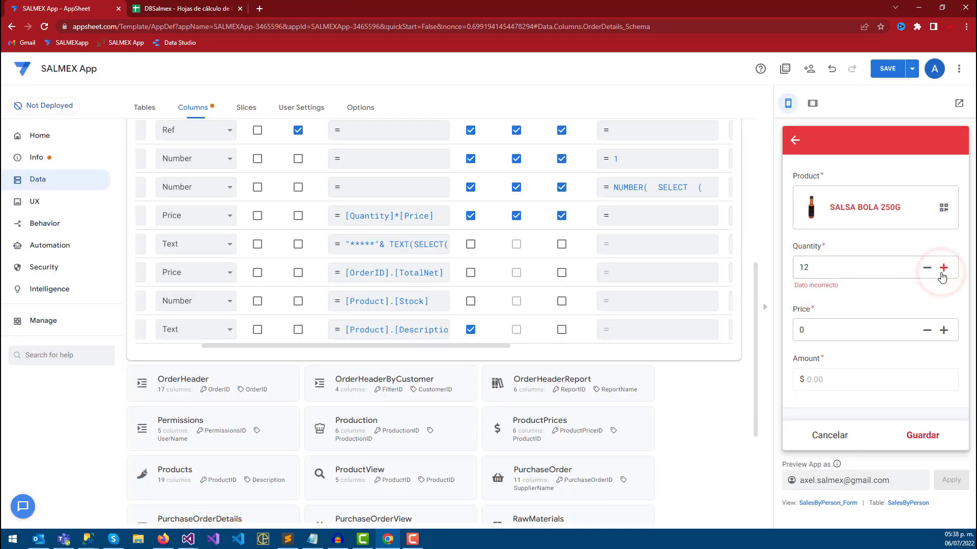
pyautogui.click(886, 70)
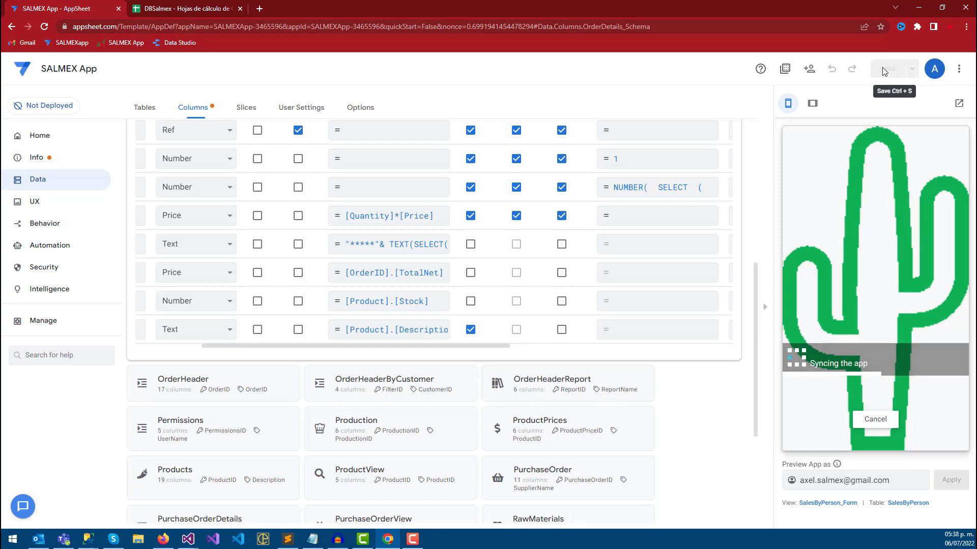
pyautogui.click(183, 9)
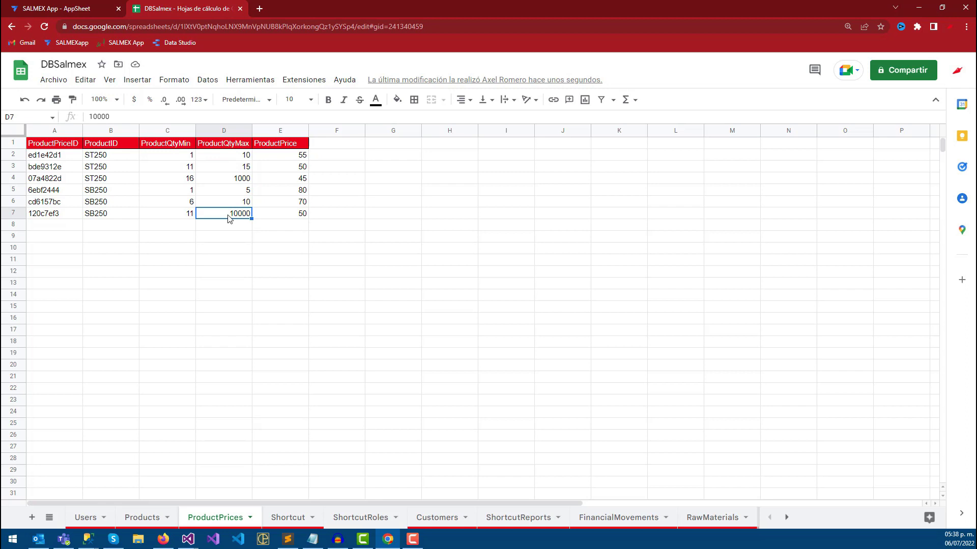
pyautogui.click(102, 7)
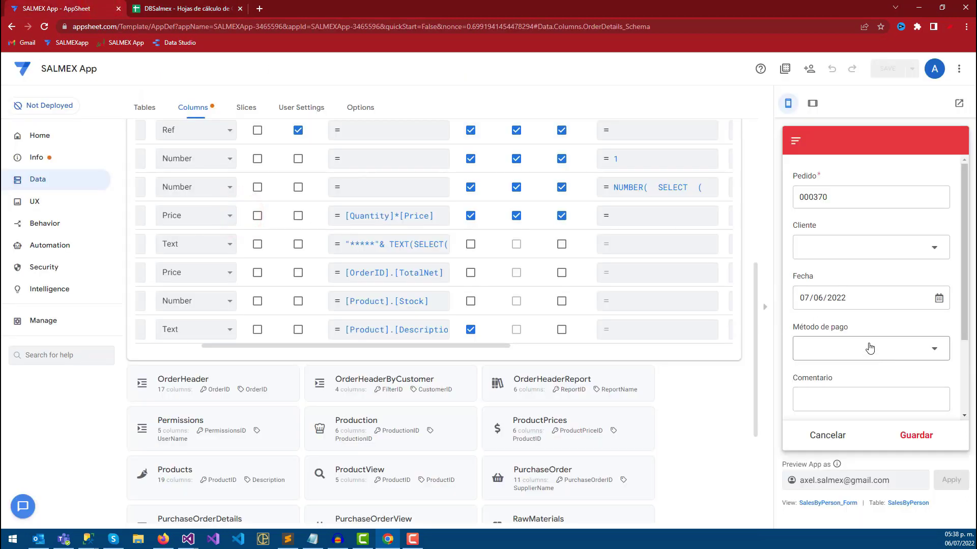
# Step: Add a SALSA BOLA 250G item at quantity 5 and check its Price shows 0
pyautogui.scroll(-2, 834, 409)
pyautogui.click(849, 356)
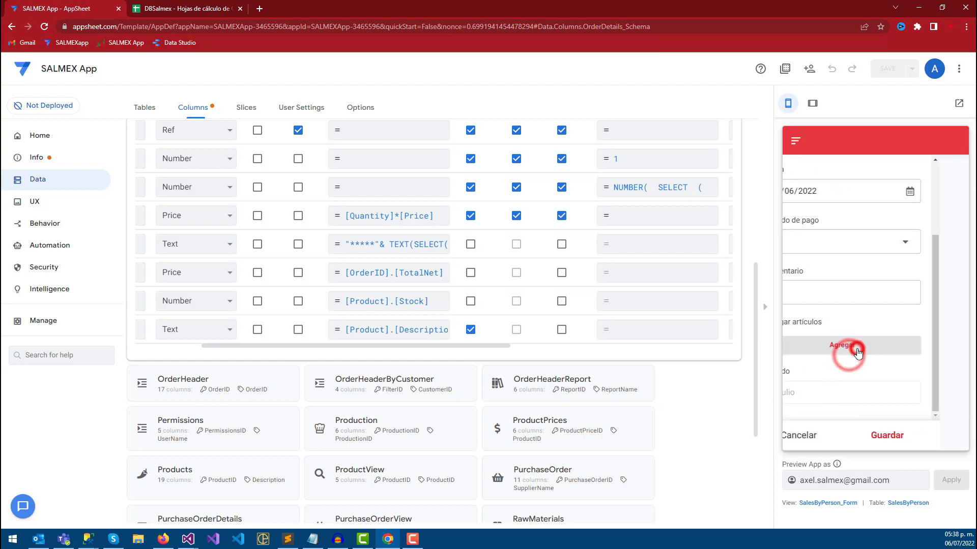
pyautogui.click(850, 202)
pyautogui.scroll(-3, 856, 285)
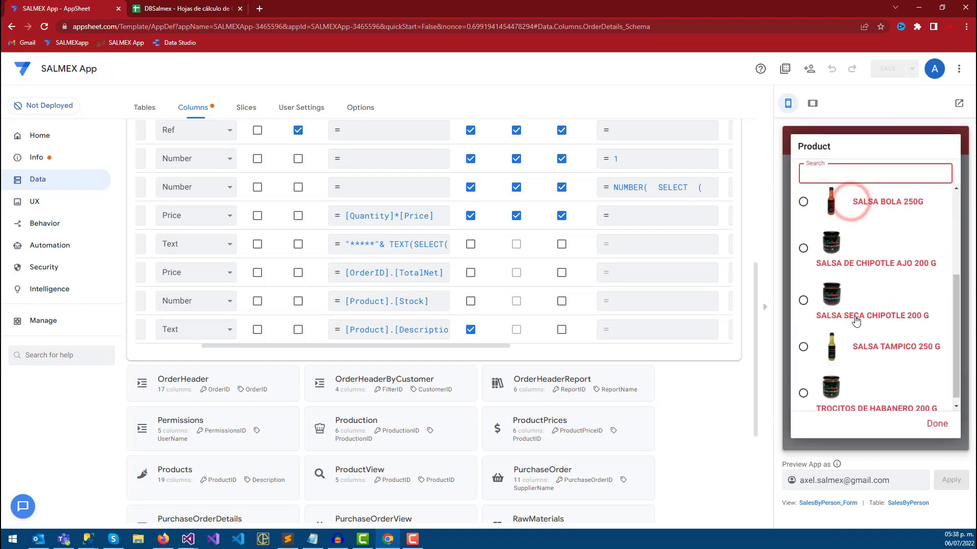
pyautogui.click(858, 203)
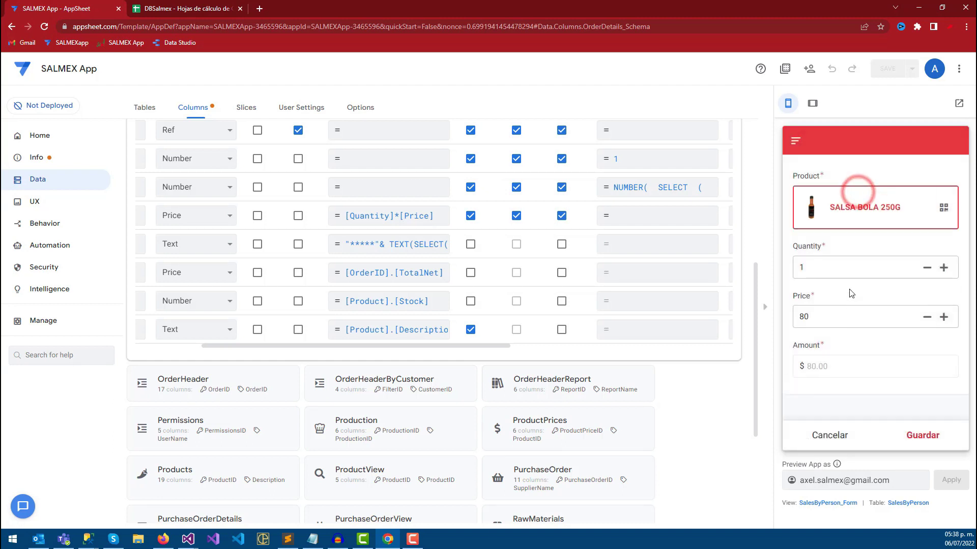
pyautogui.click(942, 268)
pyautogui.click(942, 268)
pyautogui.click(942, 268)
pyautogui.click(943, 268)
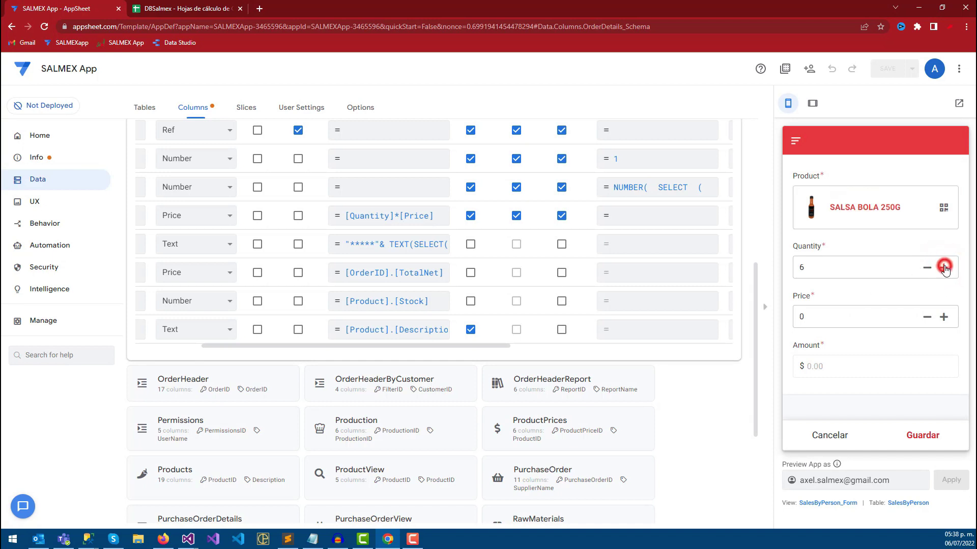
pyautogui.click(927, 268)
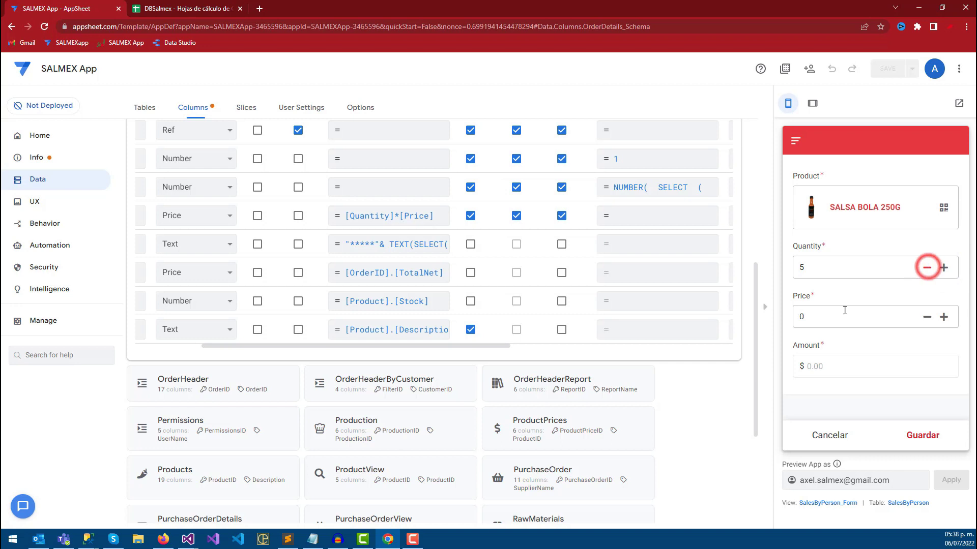
pyautogui.click(815, 317)
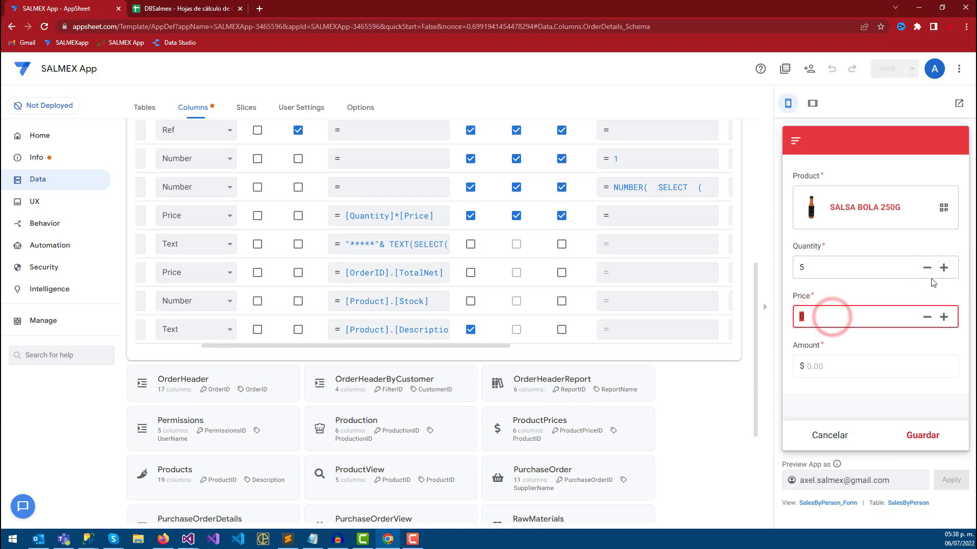
# Step: Compare with the SB250 1–5 tier in ProductPrices, then raise the quantity past 11
pyautogui.click(224, 8)
pyautogui.moveTo(184, 190); pyautogui.dragTo(239, 190)
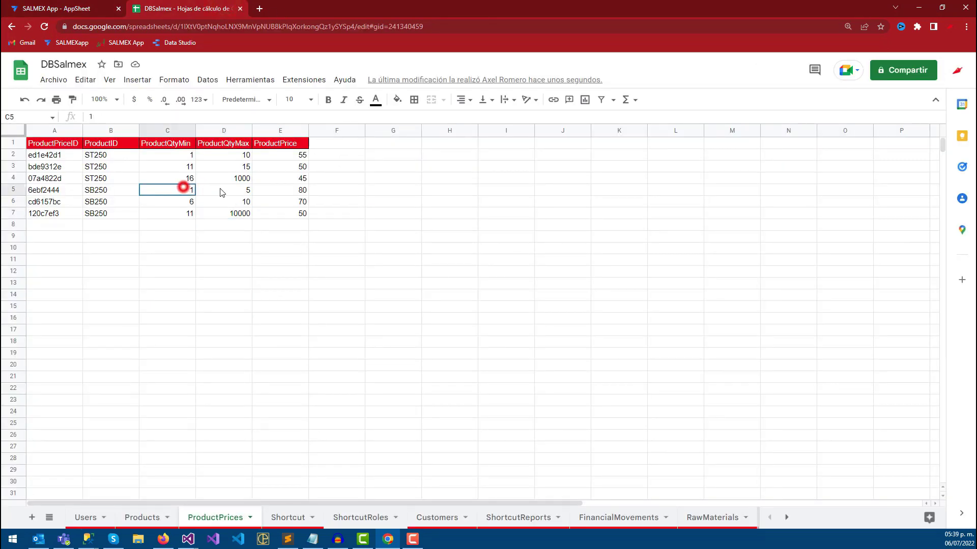
pyautogui.click(85, 6)
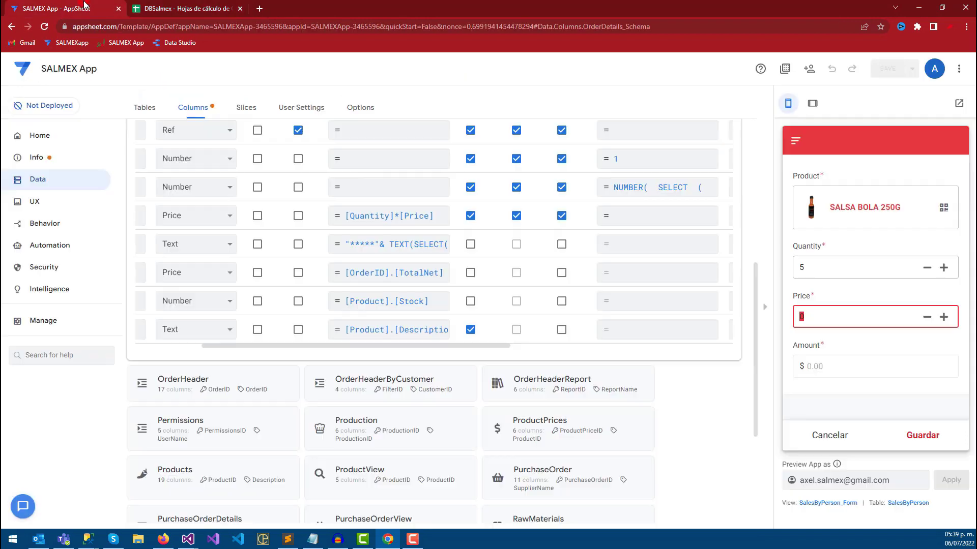
pyautogui.click(942, 268)
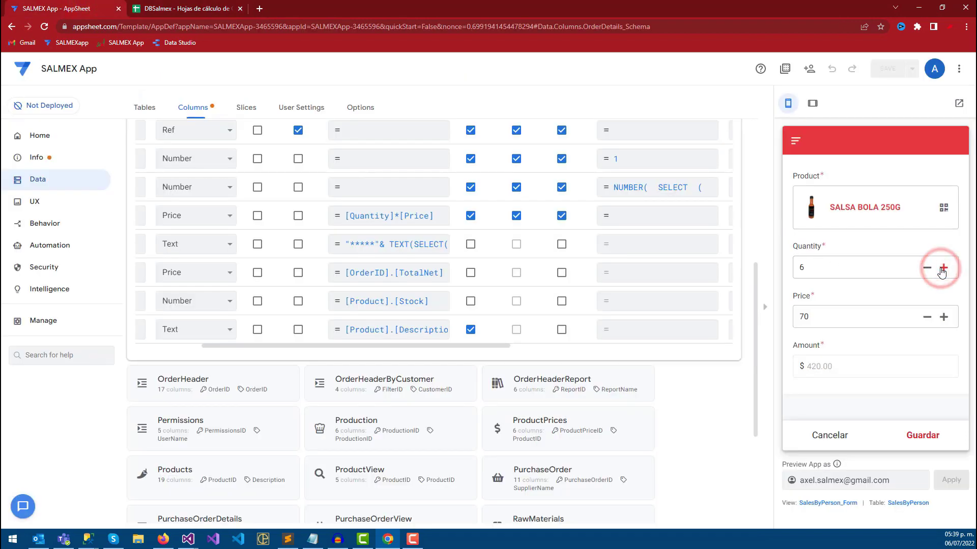
pyautogui.click(944, 269)
pyautogui.click(944, 269)
pyautogui.click(944, 269)
pyautogui.click(944, 269)
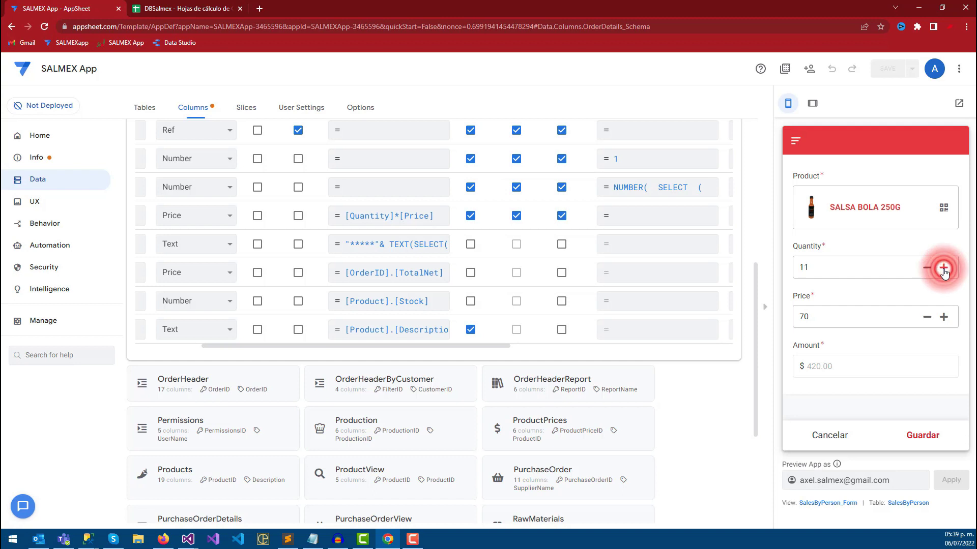
pyautogui.click(943, 268)
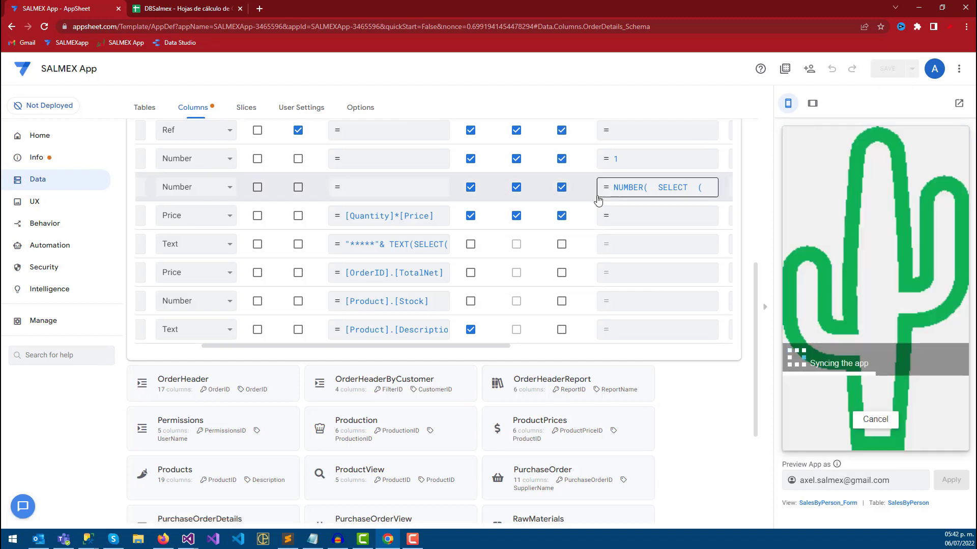
# Step: Change the last [ProductQtyMin] to [ProductQtyMax] in the Price formula and save the app
pyautogui.click(670, 184)
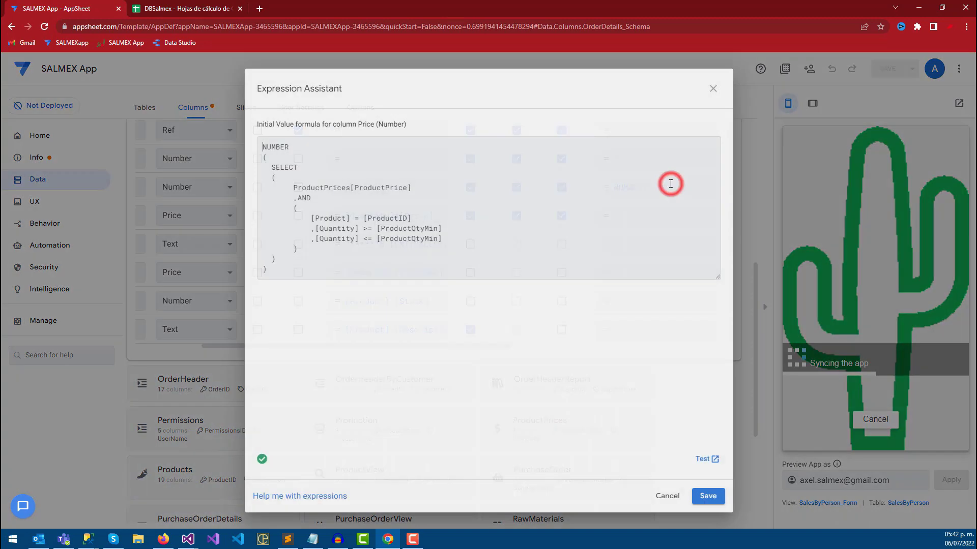
pyautogui.click(435, 238)
pyautogui.moveTo(436, 238); pyautogui.dragTo(424, 238)
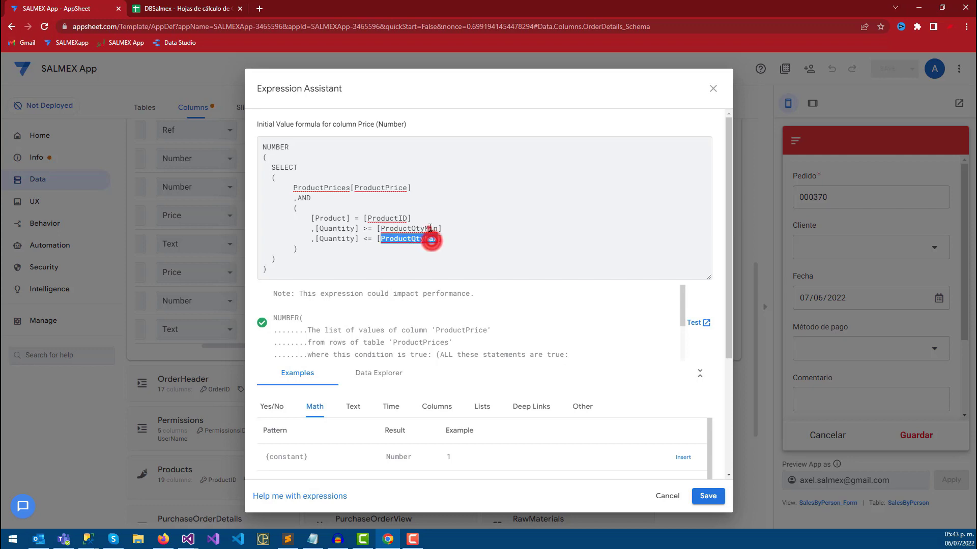
pyautogui.write('ax')
pyautogui.click(707, 496)
pyautogui.click(888, 70)
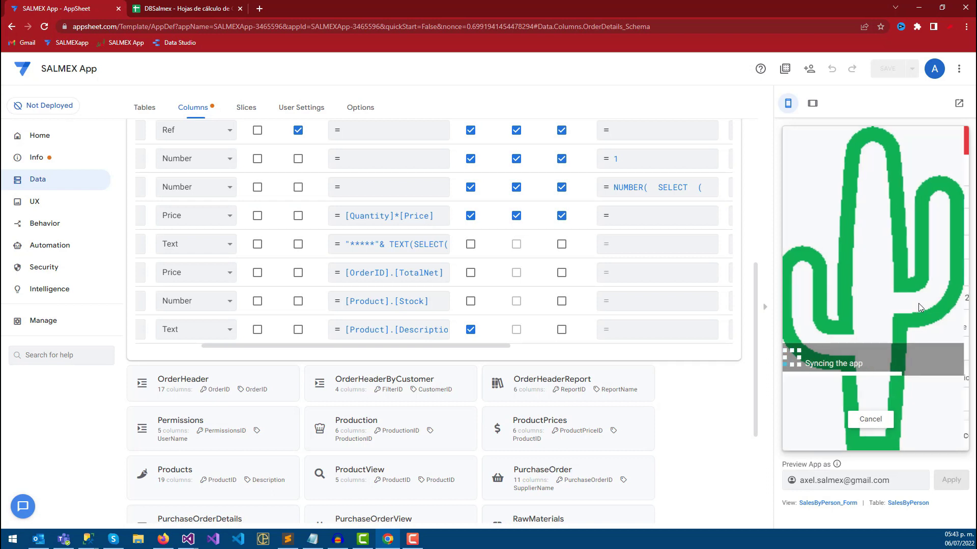
# Step: Add a new order line in the preview with product SALSA BOLA 250G
pyautogui.scroll(-3, 842, 358)
pyautogui.click(847, 352)
pyautogui.click(833, 192)
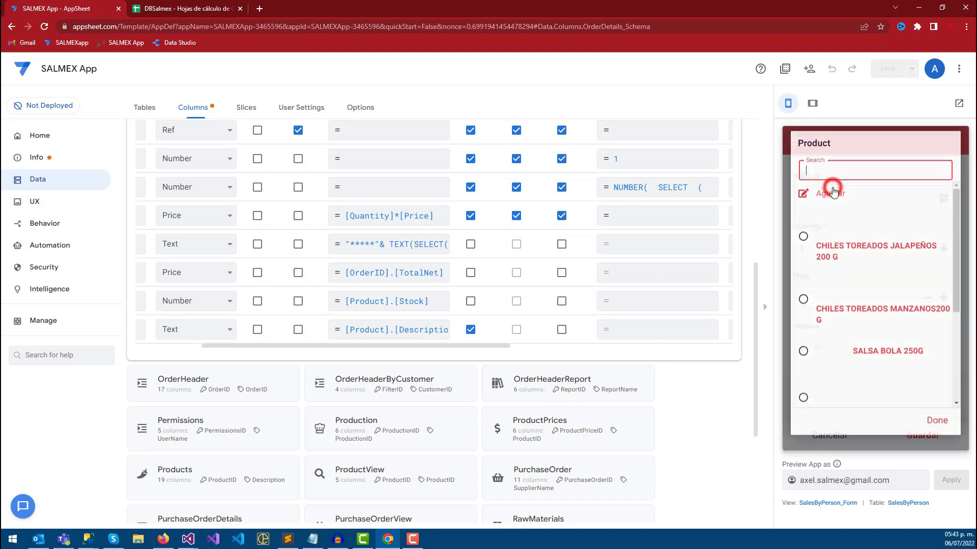
pyautogui.scroll(-3, 838, 308)
pyautogui.scroll(3, 839, 308)
pyautogui.click(822, 295)
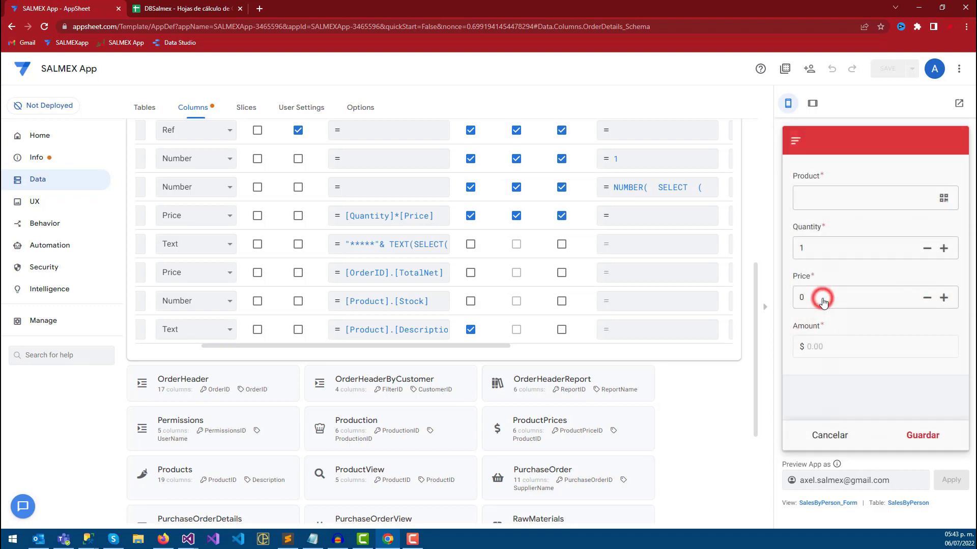
# Step: Raise Quantity to 5, 10, then 11, checking Price at 80, 70 and 50
pyautogui.click(944, 267)
pyautogui.click(943, 268)
pyautogui.click(944, 267)
pyautogui.click(944, 267)
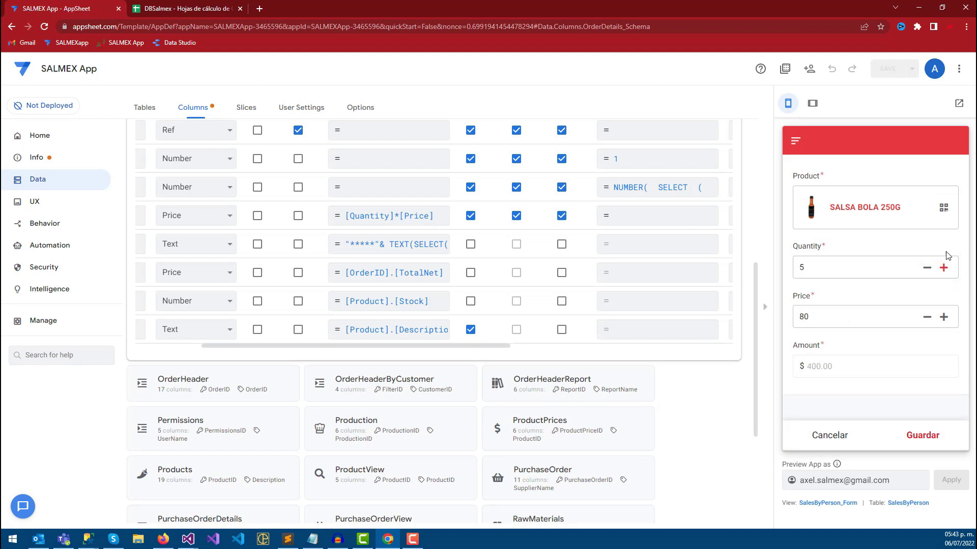
pyautogui.click(943, 268)
pyautogui.click(943, 268)
pyautogui.click(943, 268)
pyautogui.click(943, 268)
pyautogui.click(943, 268)
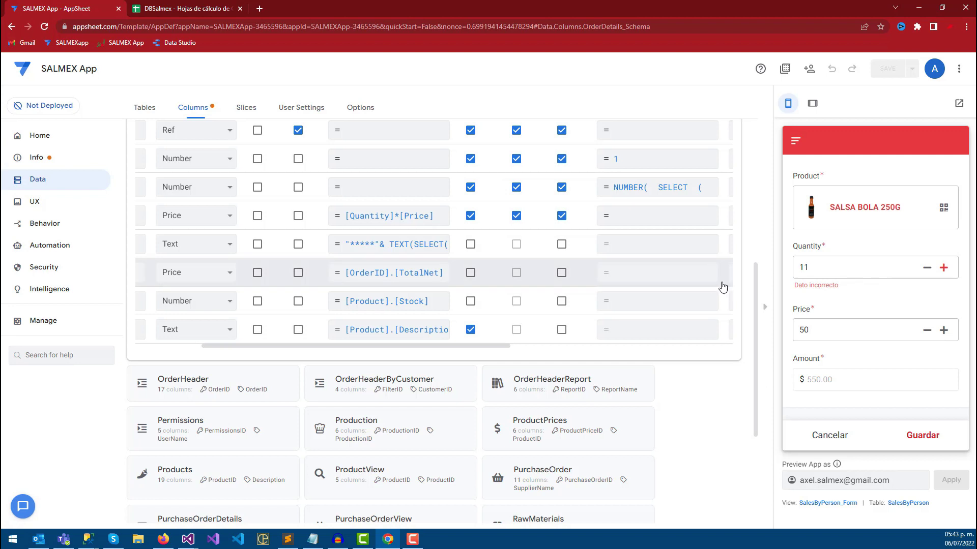
# Step: Open the Price Initial Value expression and select the entire NUMBER(SELECT ProductPrices[ProductPrice]…) formula
pyautogui.click(605, 188)
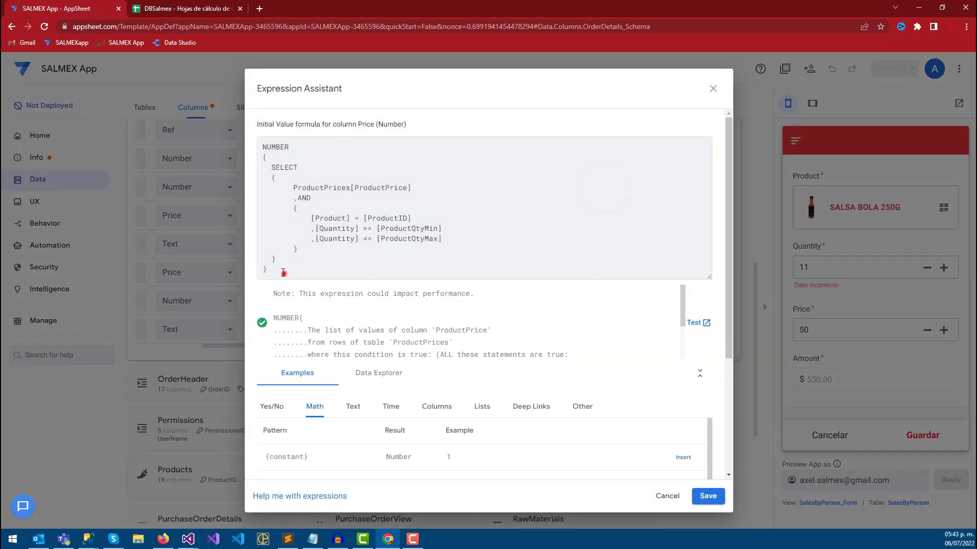
pyautogui.moveTo(285, 274); pyautogui.dragTo(262, 146)
pyautogui.click(289, 217)
pyautogui.moveTo(286, 270); pyautogui.dragTo(263, 146)
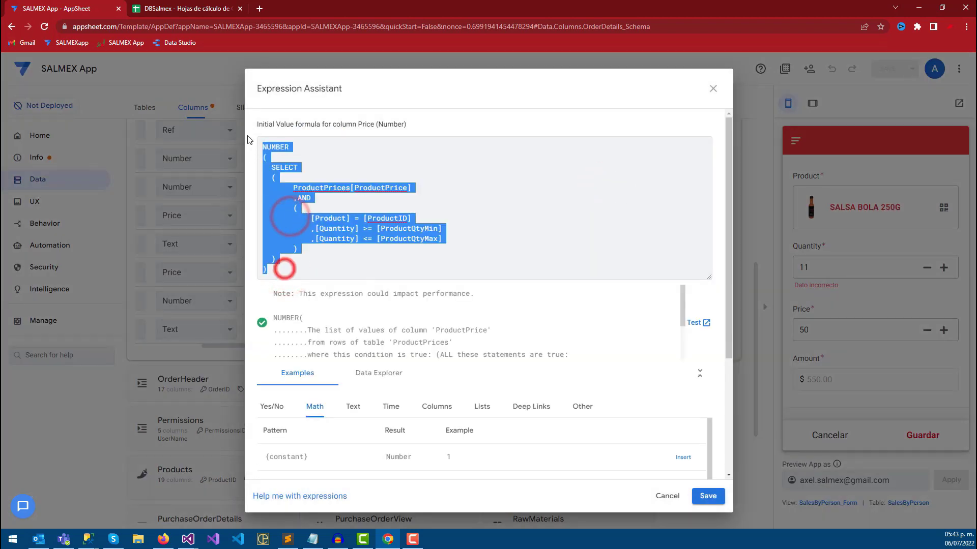